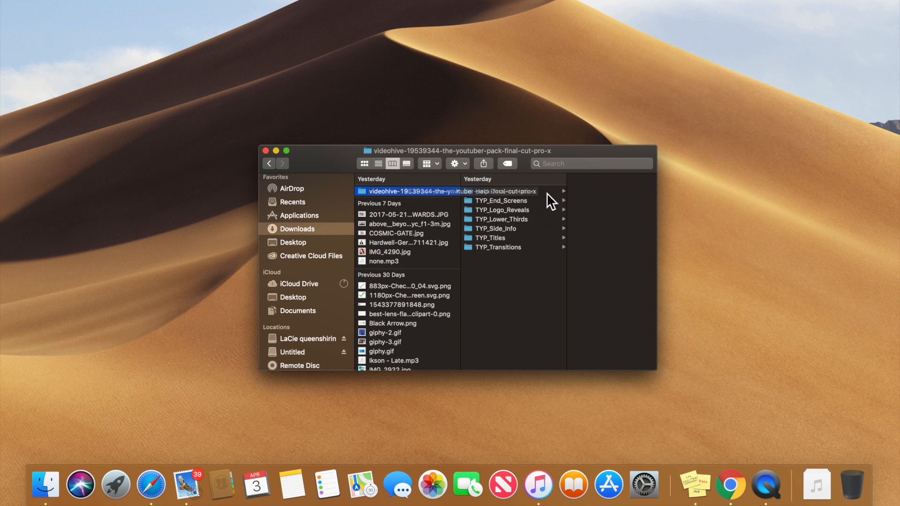
Open the pack's Help Documentation folder and preview its Readme.pdf
{"action": "left_click", "coordinate": [548, 192]}
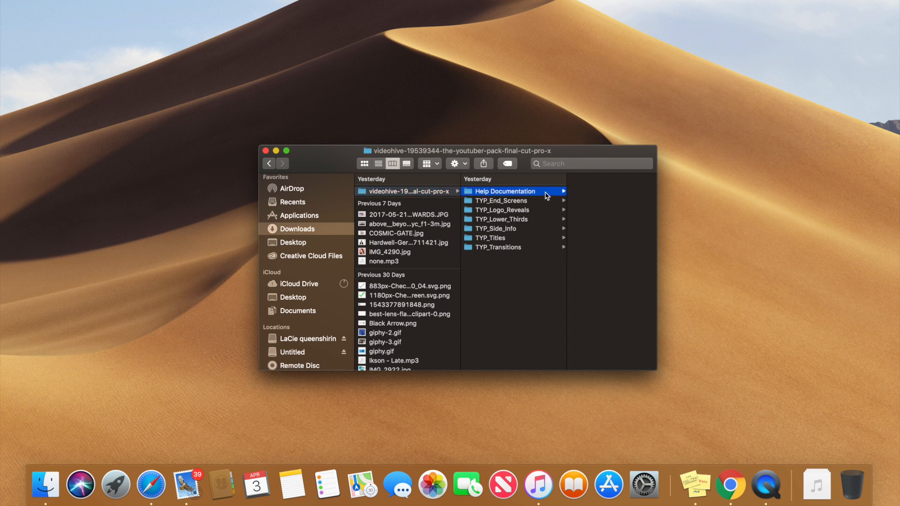
{"action": "left_click", "coordinate": [565, 194]}
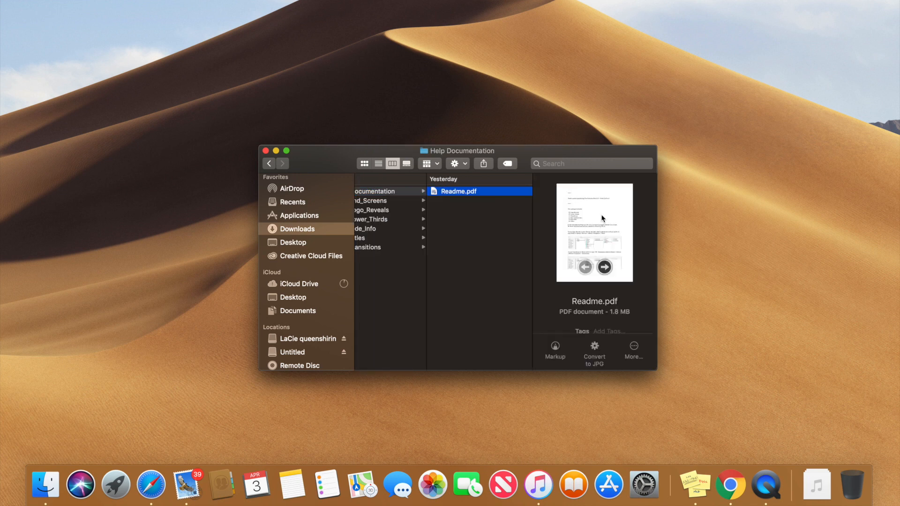
{"action": "scroll", "coordinate": [459, 227], "scroll_direction": "left", "scroll_amount": 2}
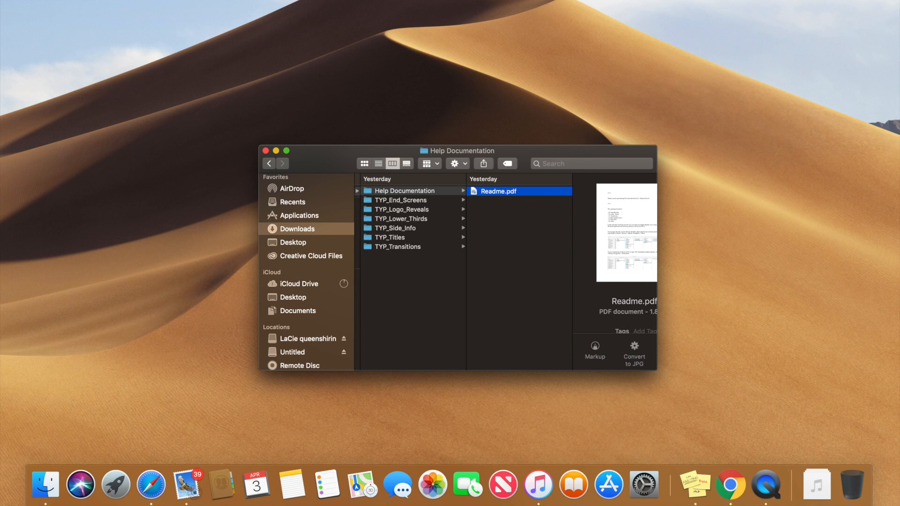
Search the Mac for the Movies folder and open the Titles folder inside its Motion Templates folder
{"action": "key", "text": "super+space"}
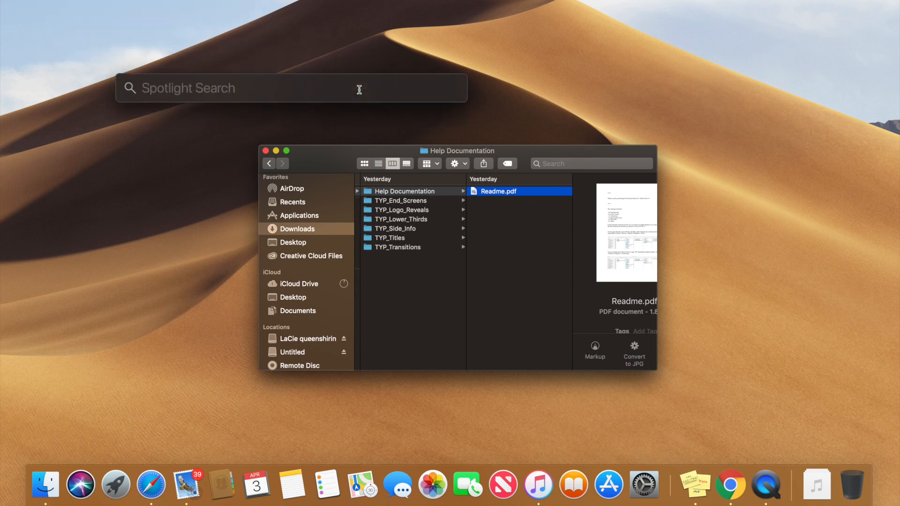
{"action": "type", "text": "movies"}
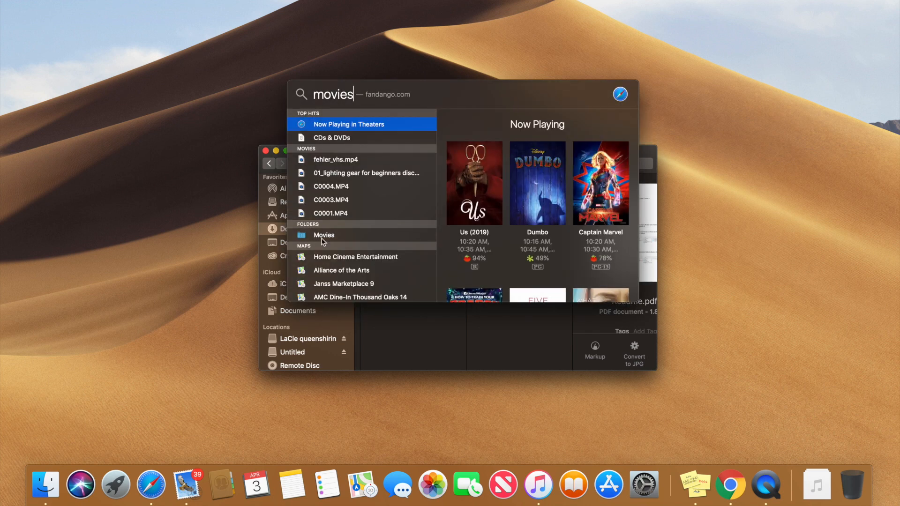
{"action": "double_click", "coordinate": [334, 239]}
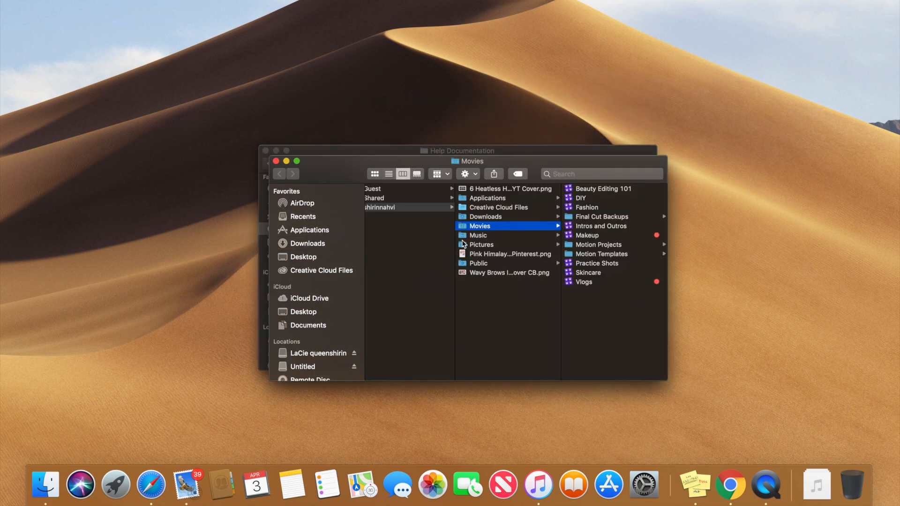
{"action": "left_click", "coordinate": [600, 255]}
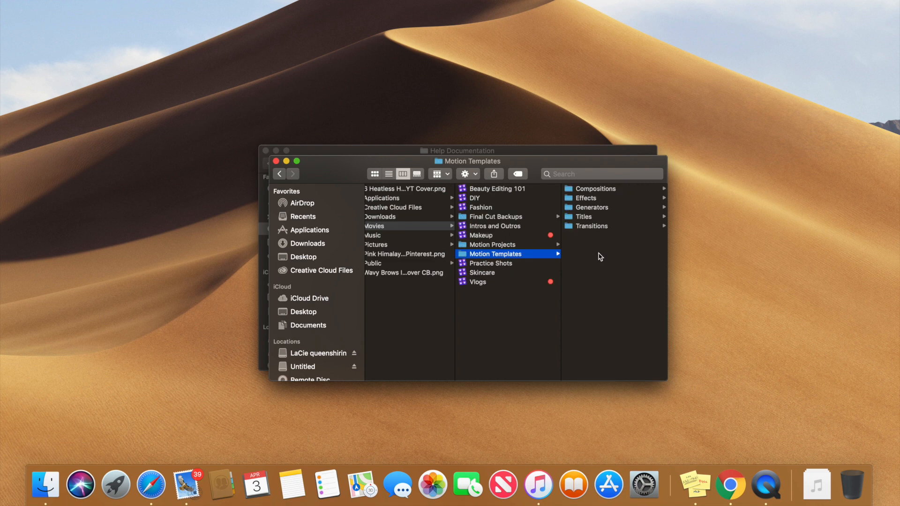
{"action": "left_click", "coordinate": [602, 219]}
Arrange both folder windows and move TYP_End_Screens, TYP_Logo_Reveals, TYP_Lower_Thirds, TYP_Side_Info and TYP_Titles into the Titles folder
{"action": "left_click_drag", "start_coordinate": [392, 162], "coordinate": [506, 209]}
{"action": "left_click_drag", "start_coordinate": [319, 157], "coordinate": [165, 52]}
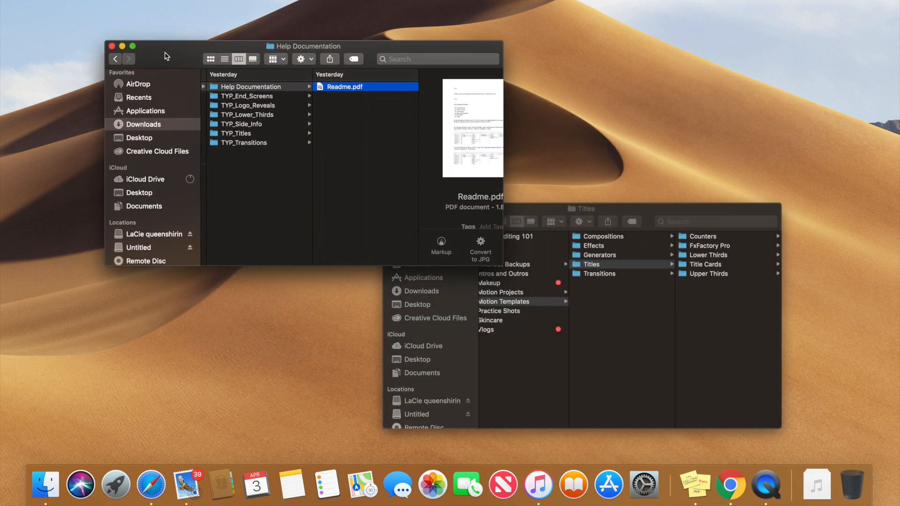
{"action": "left_click_drag", "start_coordinate": [295, 98], "coordinate": [295, 137]}
{"action": "left_click_drag", "start_coordinate": [262, 98], "coordinate": [735, 333]}
Move the TYP_Transitions folder into the Motion Templates Transitions folder and close both folder windows
{"action": "left_click", "coordinate": [605, 273]}
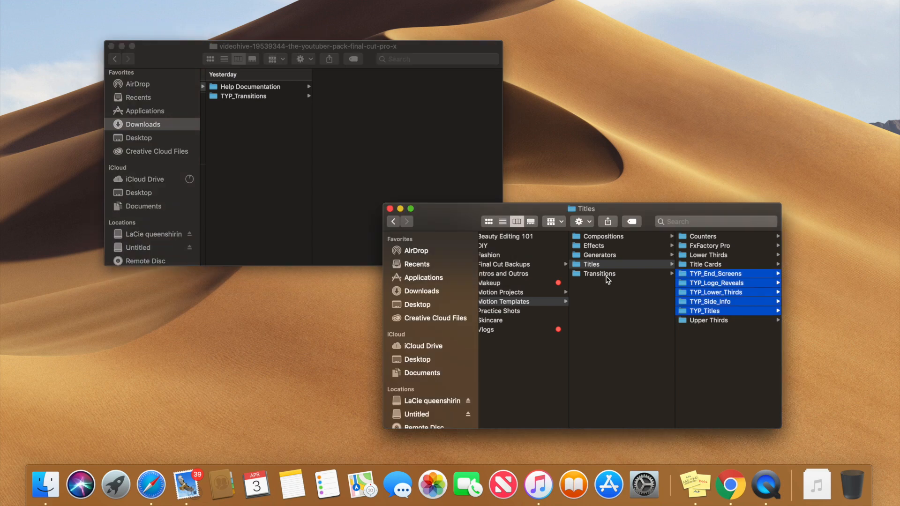
{"action": "left_click", "coordinate": [253, 105]}
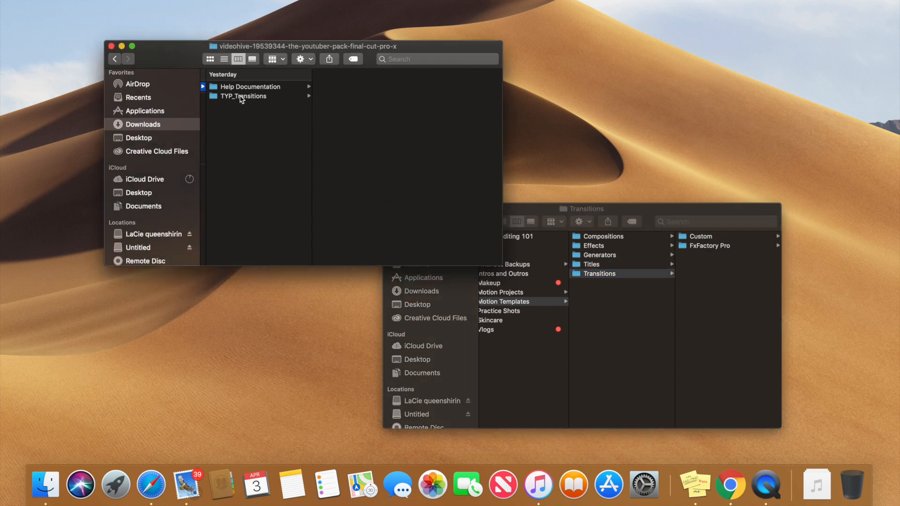
{"action": "left_click", "coordinate": [241, 97]}
{"action": "left_click_drag", "start_coordinate": [241, 96], "coordinate": [736, 339]}
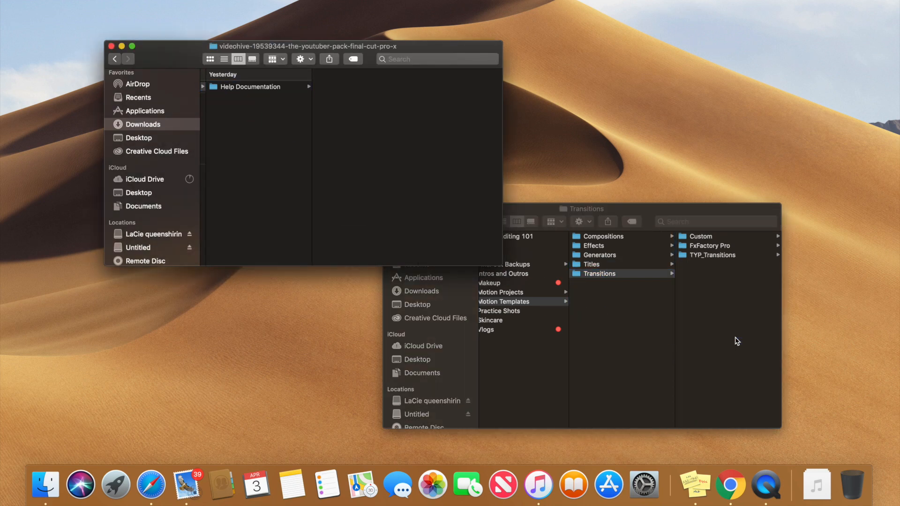
{"action": "left_click", "coordinate": [112, 47]}
{"action": "left_click", "coordinate": [389, 209]}
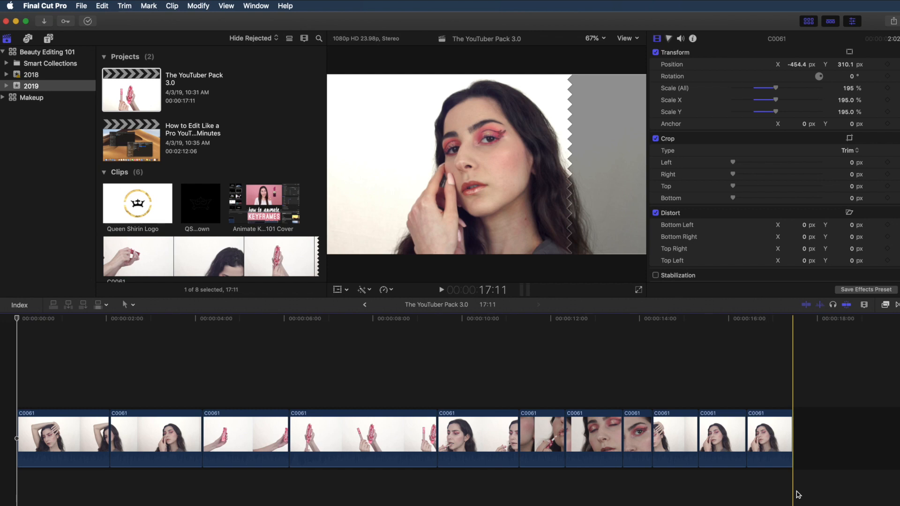
In Final Cut Pro, insert the Logo Reveal 10 title at the start of the timeline, before the first clip
{"action": "key", "text": "Home"}
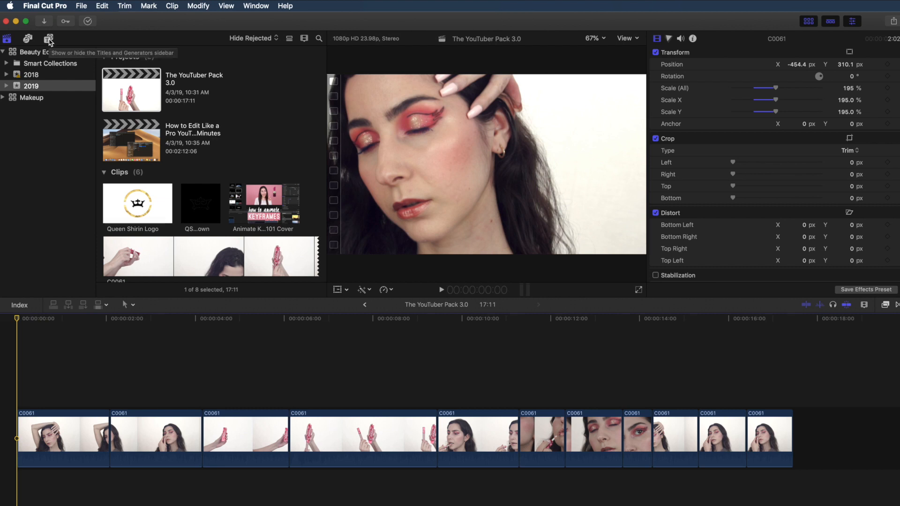
{"action": "left_click", "coordinate": [49, 39]}
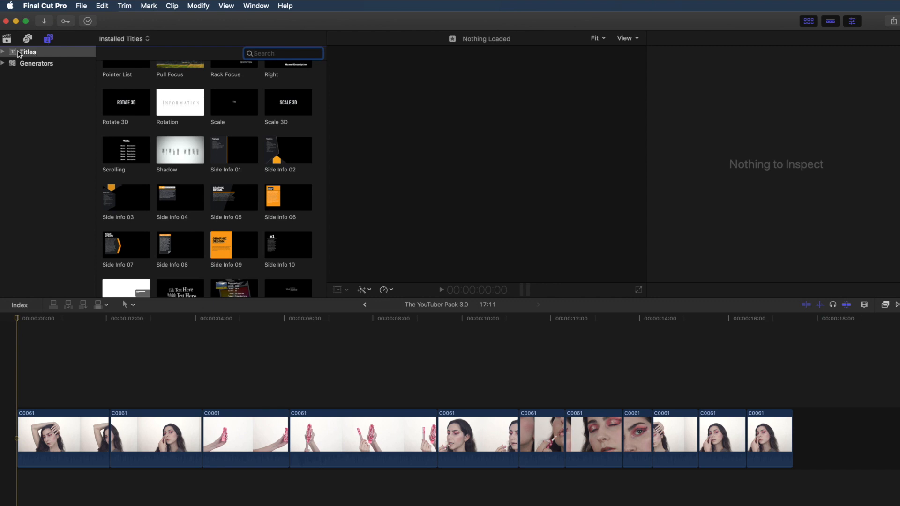
{"action": "scroll", "coordinate": [318, 124], "scroll_direction": "up", "scroll_amount": 10}
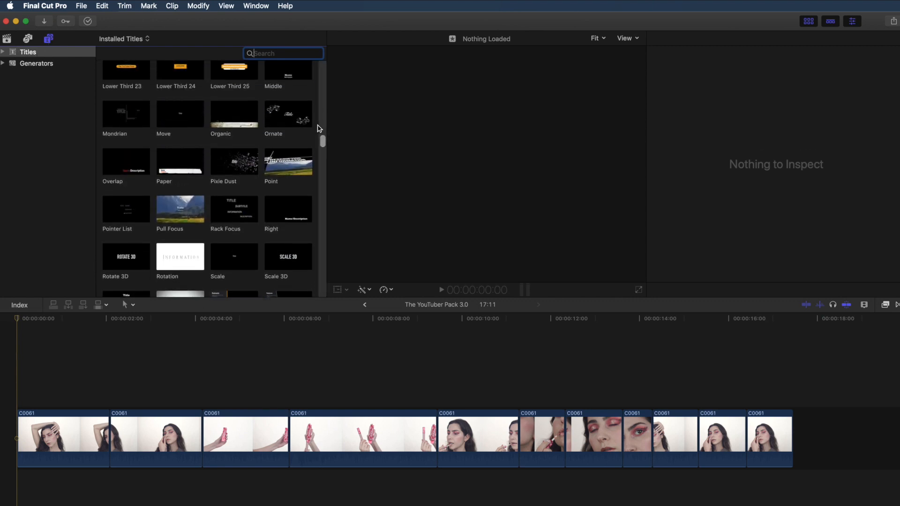
{"action": "scroll", "coordinate": [317, 128], "scroll_direction": "up", "scroll_amount": 10}
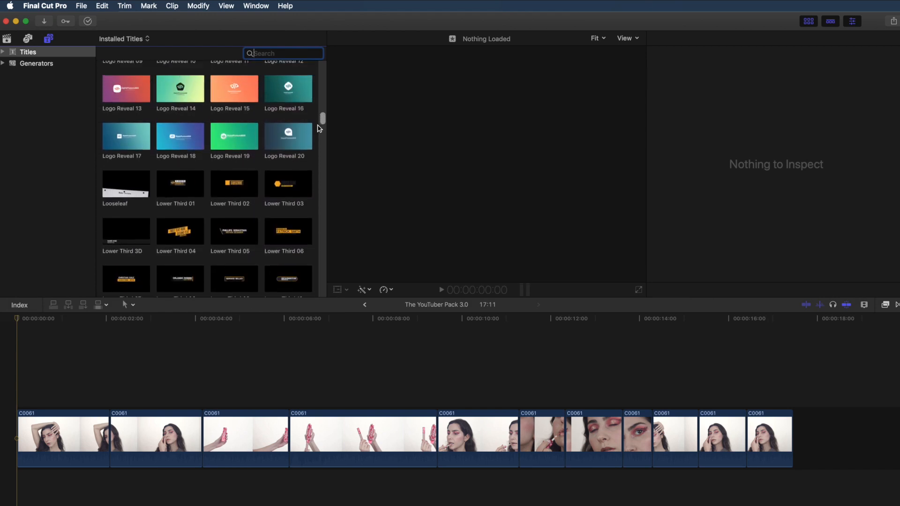
{"action": "scroll", "coordinate": [319, 128], "scroll_direction": "up", "scroll_amount": 3}
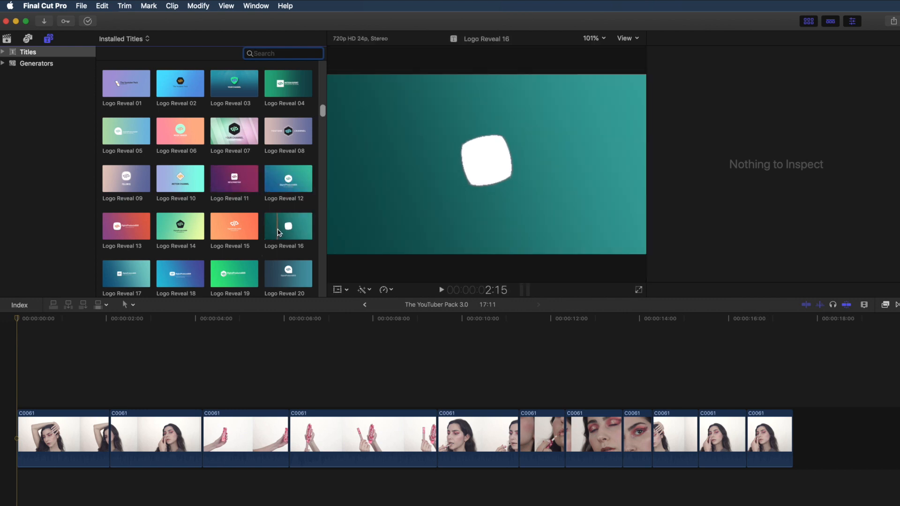
{"action": "left_click", "coordinate": [174, 188]}
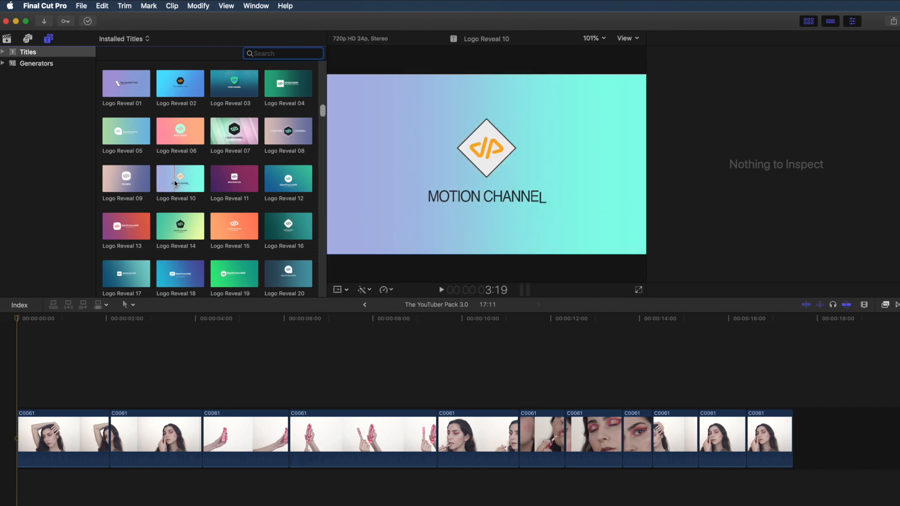
{"action": "left_click_drag", "start_coordinate": [174, 182], "coordinate": [16, 426]}
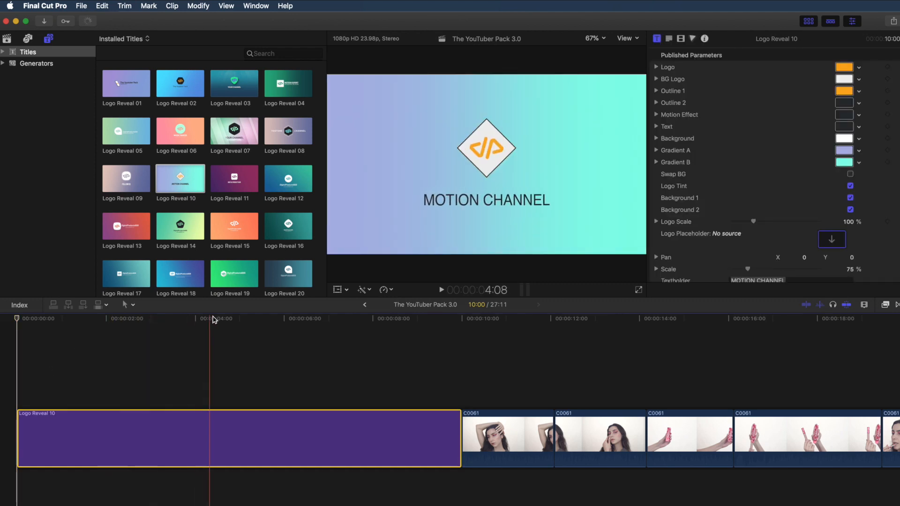
Set the Logo Reveal 10 background's Gradient A to coral red and Gradient B to light pink
{"action": "left_click", "coordinate": [233, 319]}
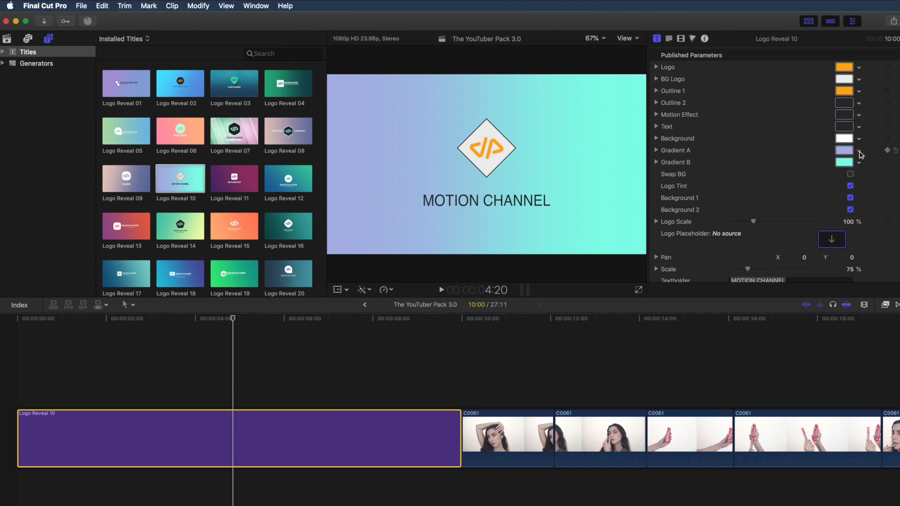
{"action": "left_click", "coordinate": [859, 151]}
{"action": "left_click_drag", "start_coordinate": [862, 192], "coordinate": [867, 166]}
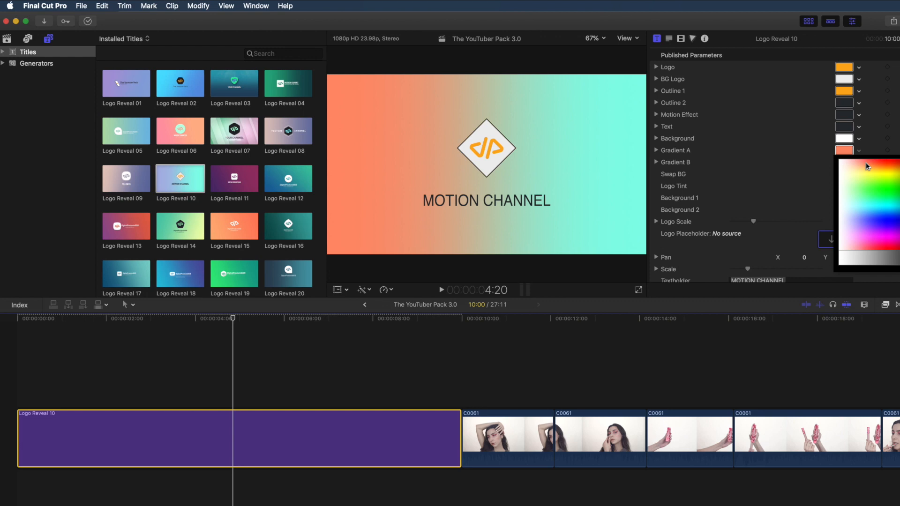
{"action": "left_click_drag", "start_coordinate": [867, 165], "coordinate": [868, 165]}
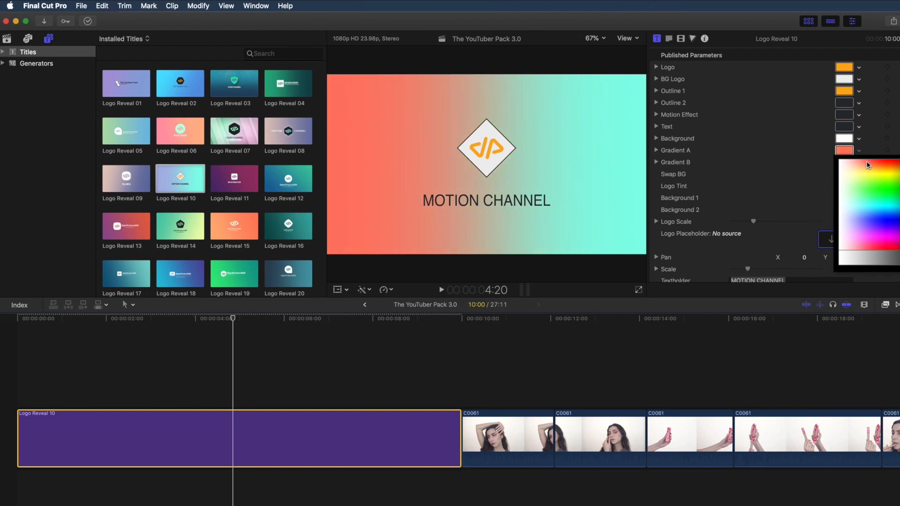
{"action": "left_click", "coordinate": [859, 163]}
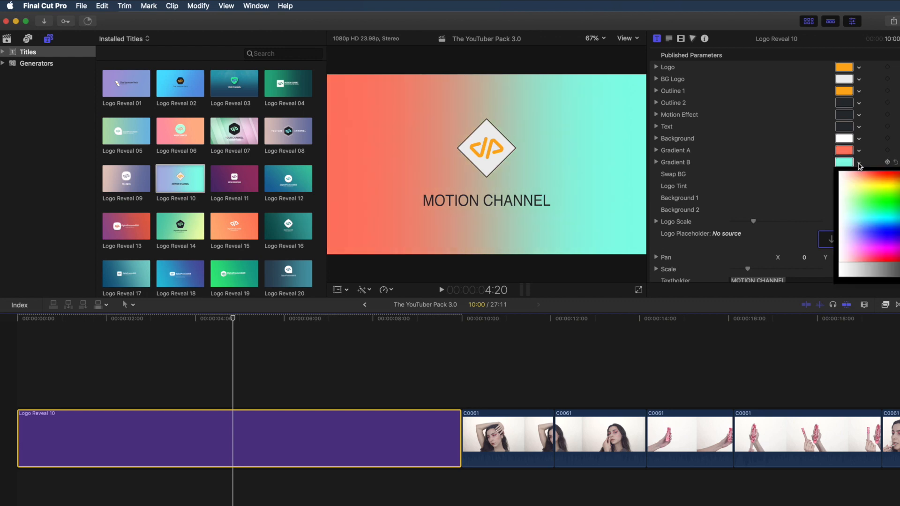
{"action": "left_click_drag", "start_coordinate": [862, 175], "coordinate": [863, 178]}
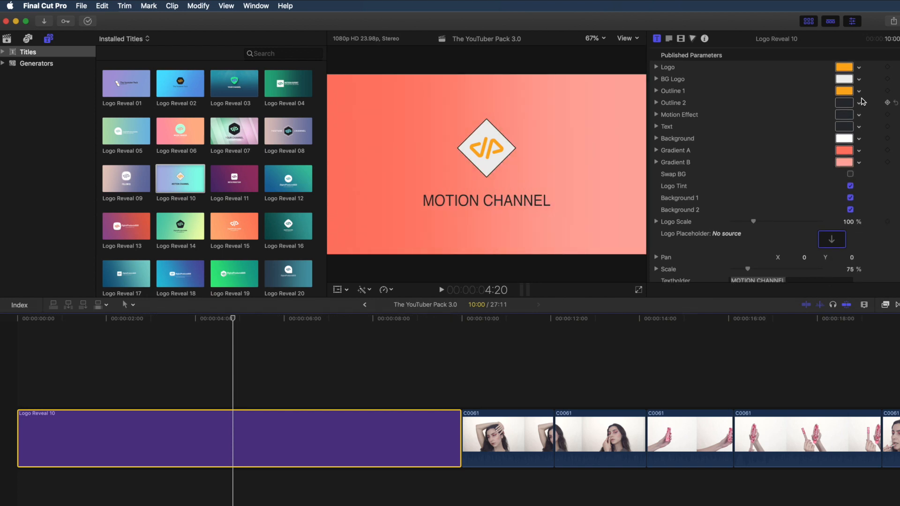
Set the Text colour of the Logo Reveal 10 title to white
{"action": "left_click", "coordinate": [859, 126]}
{"action": "left_click", "coordinate": [840, 140]}
{"action": "left_click", "coordinate": [883, 248]}
{"action": "scroll", "coordinate": [861, 246], "scroll_direction": "down", "scroll_amount": 1}
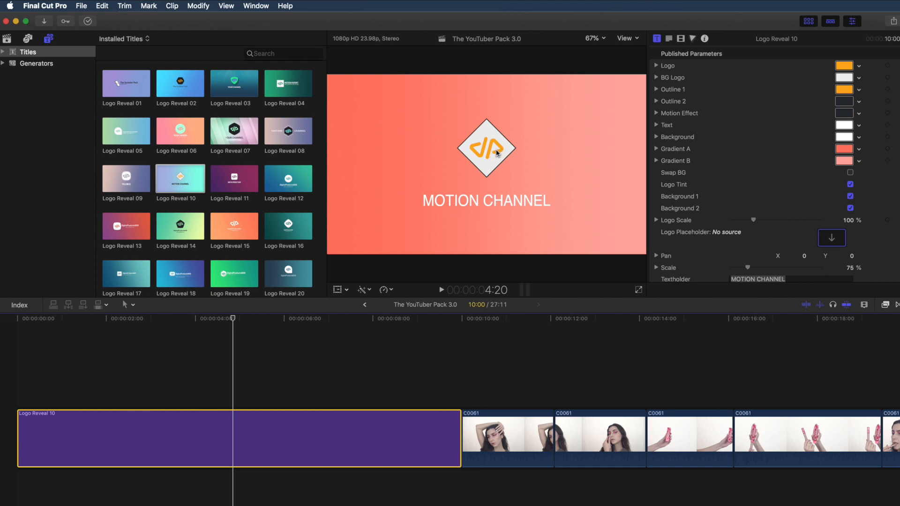
Place the QS Black Crown image above the Logo Reveal 10 title, starting at about 6 seconds
{"action": "left_click", "coordinate": [7, 38]}
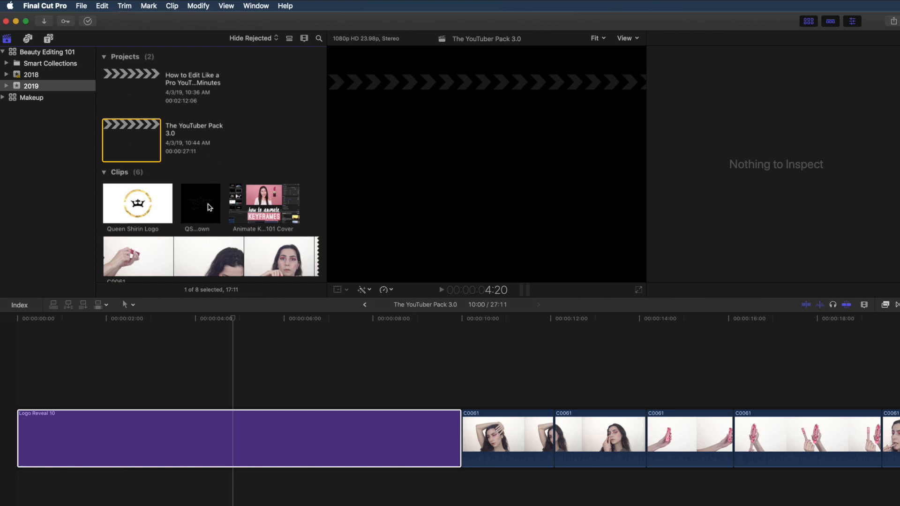
{"action": "left_click", "coordinate": [199, 202]}
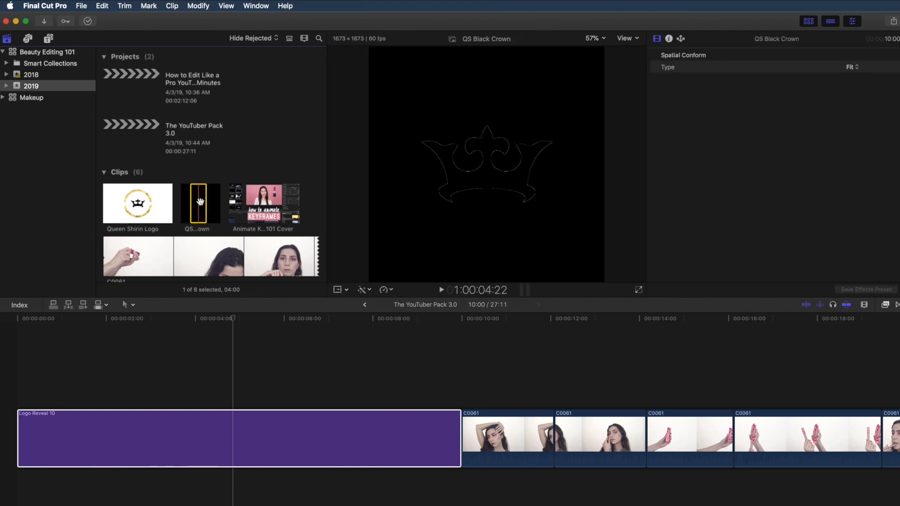
{"action": "left_click_drag", "start_coordinate": [200, 203], "coordinate": [282, 358]}
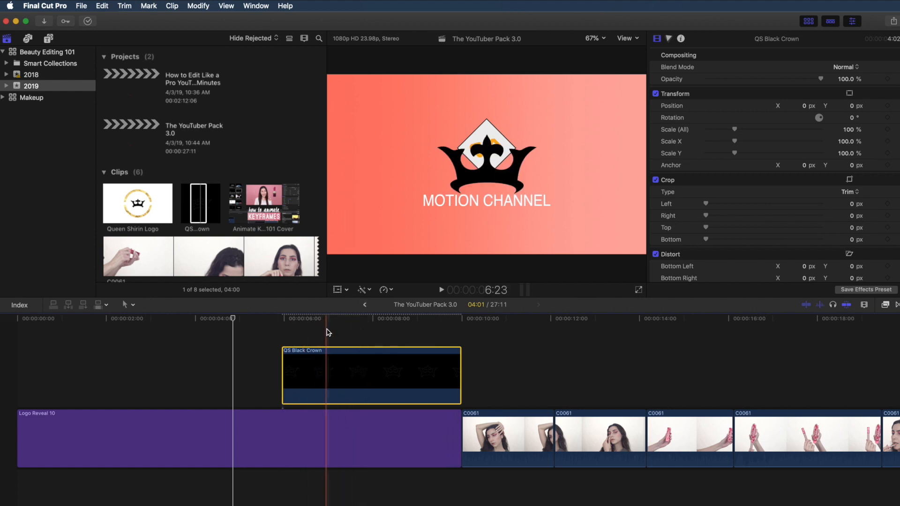
Apply the QS Black Crown clip as Logo Reveal 10's Logo Placeholder and delete that clip from the timeline
{"action": "left_click", "coordinate": [338, 440]}
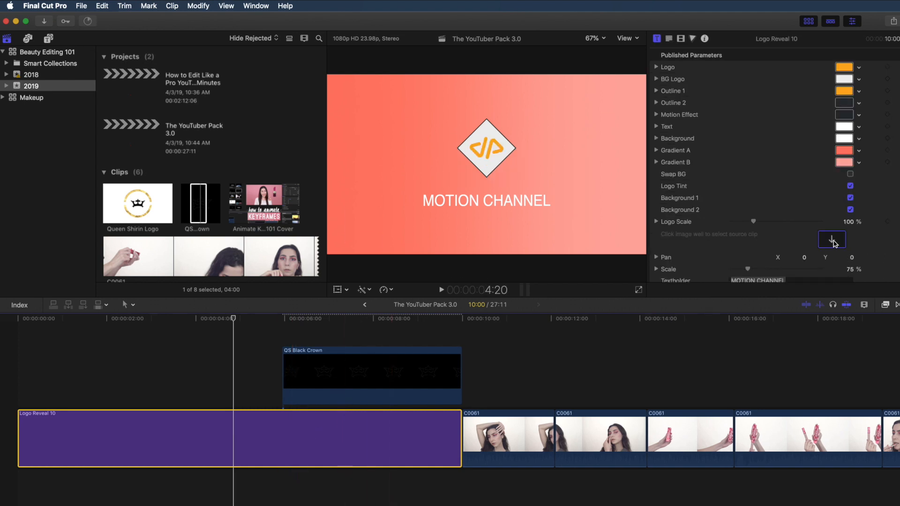
{"action": "left_click", "coordinate": [833, 242]}
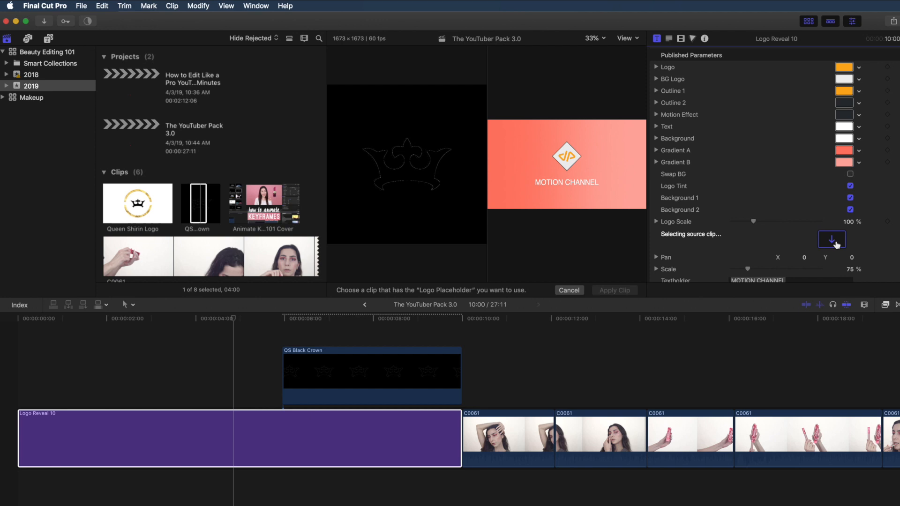
{"action": "left_click", "coordinate": [393, 370]}
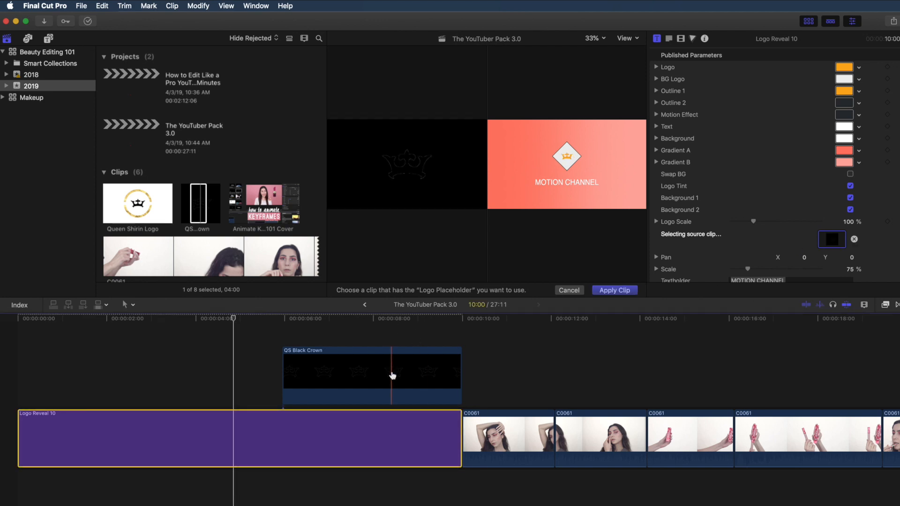
{"action": "left_click", "coordinate": [616, 291]}
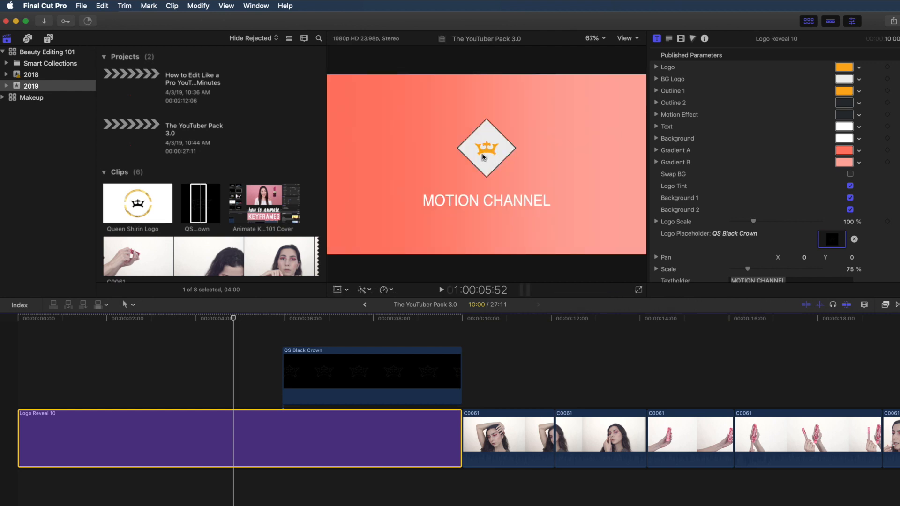
{"action": "left_click", "coordinate": [374, 359]}
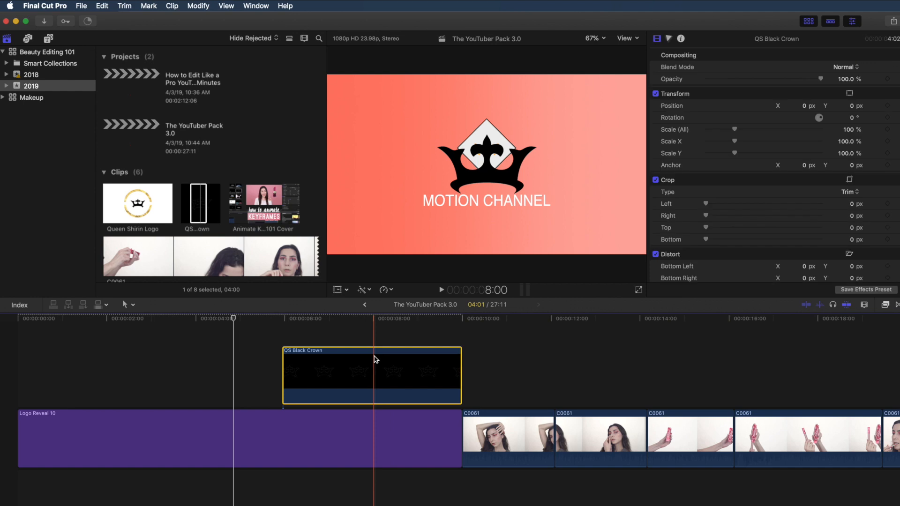
{"action": "key", "text": "Delete"}
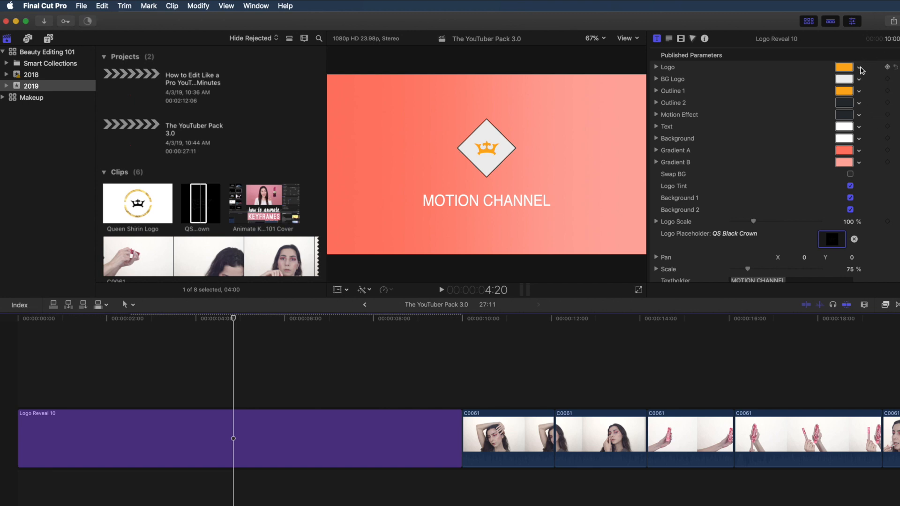
Set the Logo colour of the Logo Reveal 10 title to light orange
{"action": "left_click", "coordinate": [859, 67]}
{"action": "mouse_move", "coordinate": [861, 77]}
{"action": "left_mouse_down"}
{"action": "mouse_move", "coordinate": [865, 111]}
{"action": "mouse_move", "coordinate": [863, 84]}
{"action": "left_mouse_up"}
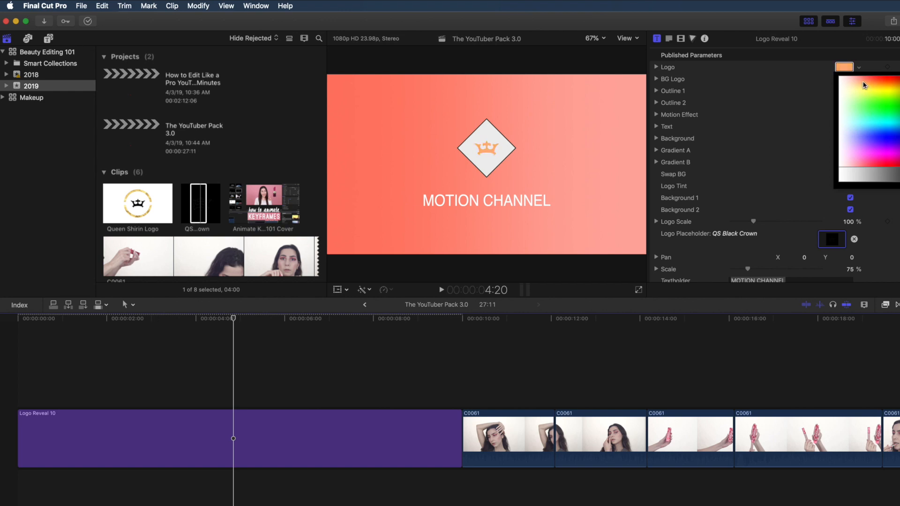
{"action": "left_click", "coordinate": [864, 81]}
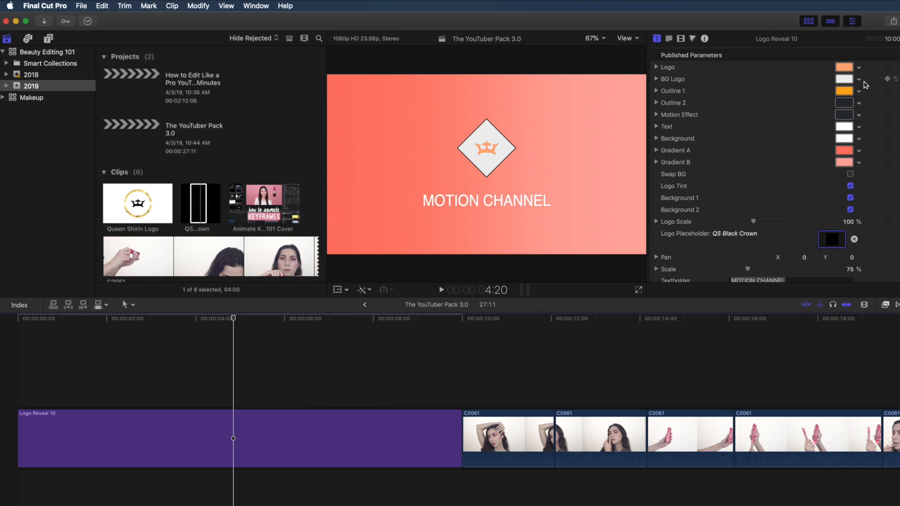
Replace the MOTION CHANNEL text of the Logo Reveal 10 title with the channel name QUEEN SHIRIN
{"action": "scroll", "coordinate": [867, 190], "scroll_direction": "down", "scroll_amount": 4}
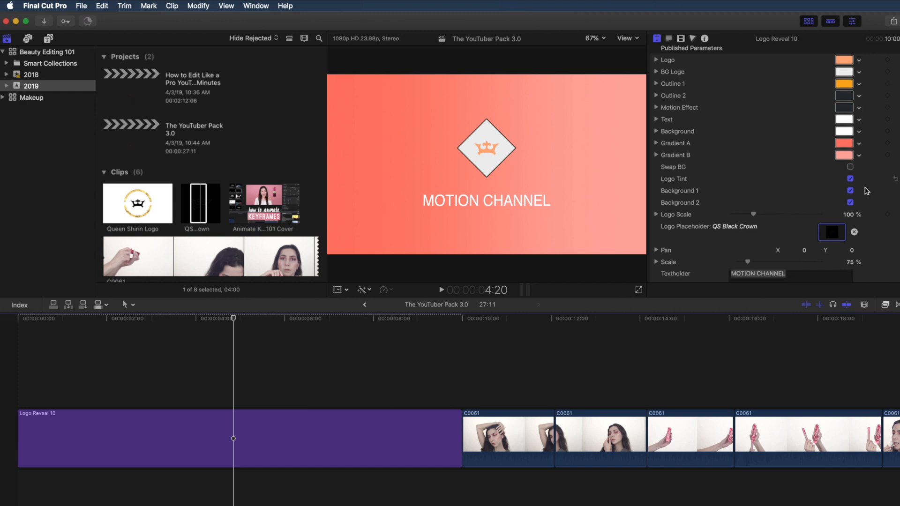
{"action": "scroll", "coordinate": [866, 191], "scroll_direction": "down", "scroll_amount": 2}
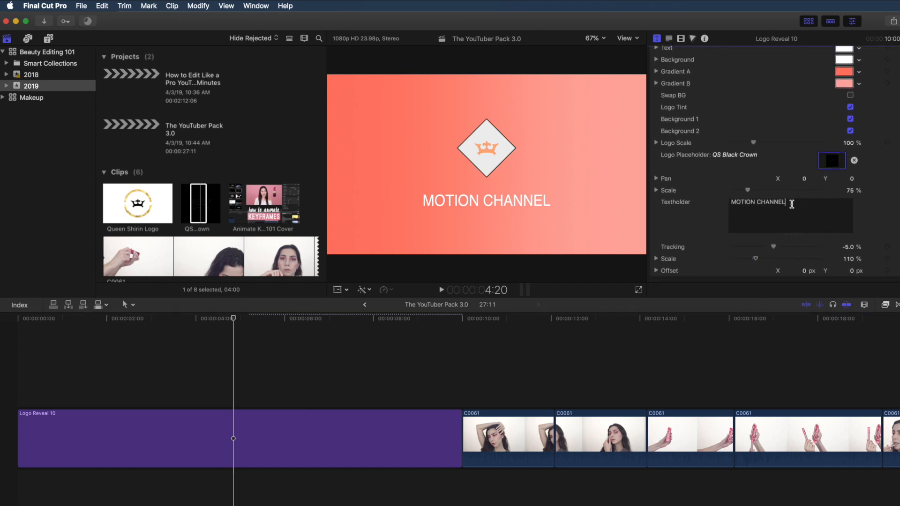
{"action": "left_click_drag", "start_coordinate": [787, 205], "coordinate": [728, 207]}
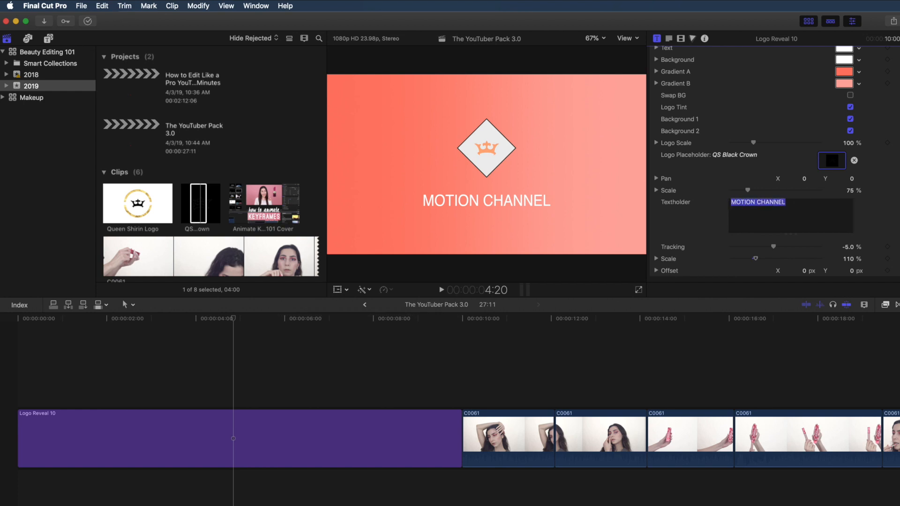
{"action": "type", "text": "QUEEN SHIRIN"}
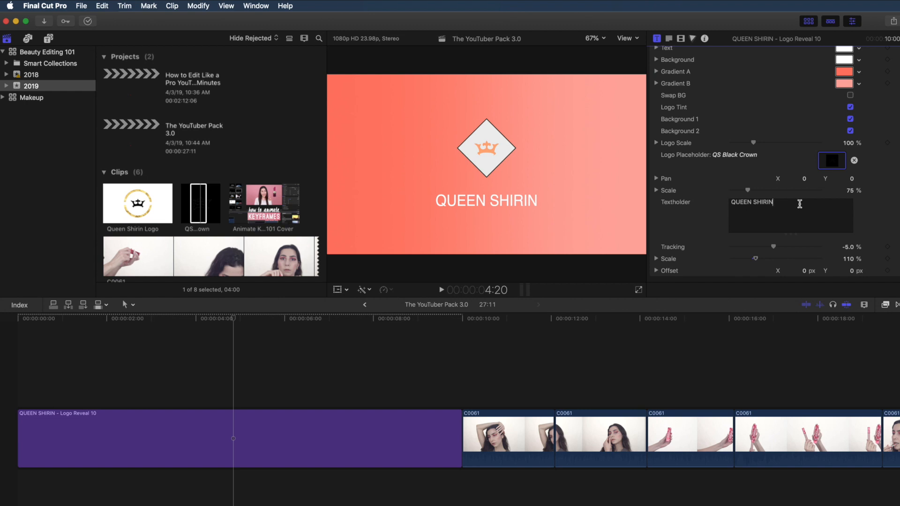
Set the font of the QUEEN SHIRIN text to Avenir Next in Demi Bold Italic
{"action": "left_click_drag", "start_coordinate": [506, 206], "coordinate": [500, 201]}
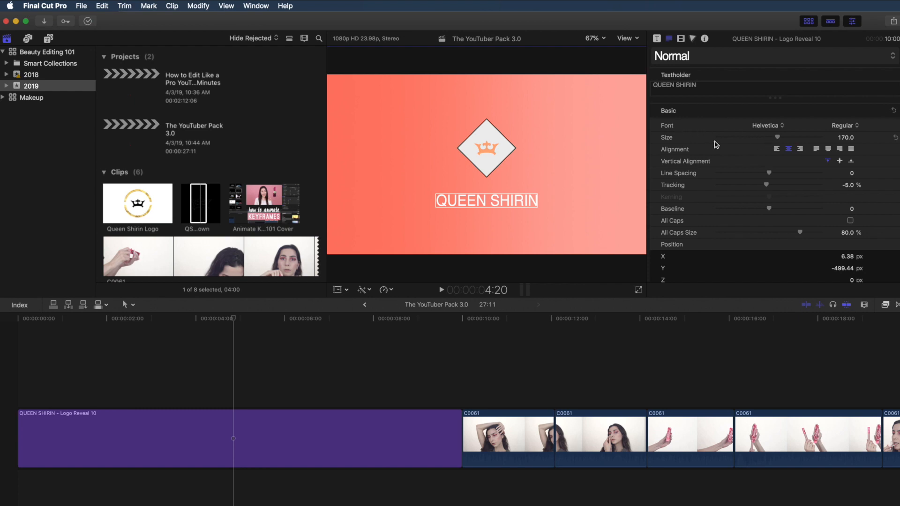
{"action": "left_click", "coordinate": [764, 126]}
{"action": "scroll", "coordinate": [765, 129], "scroll_direction": "up", "scroll_amount": 15}
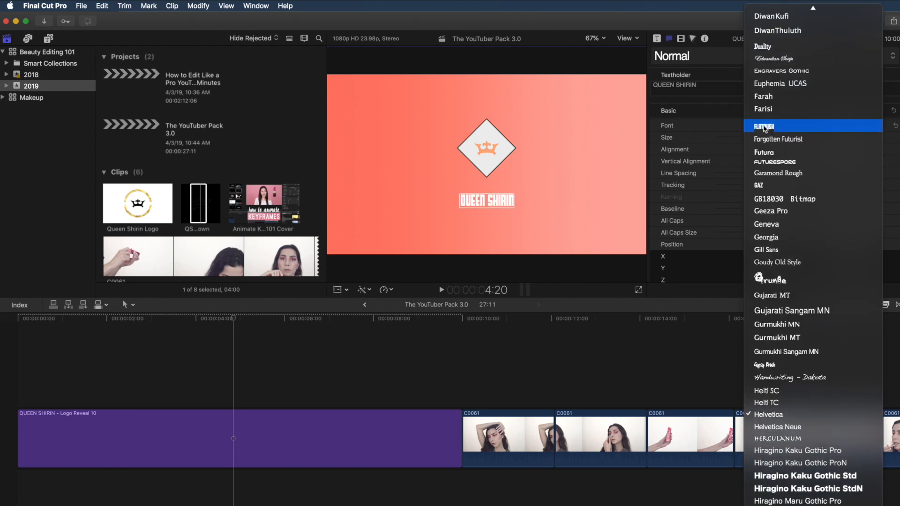
{"action": "scroll", "coordinate": [765, 128], "scroll_direction": "up", "scroll_amount": 12}
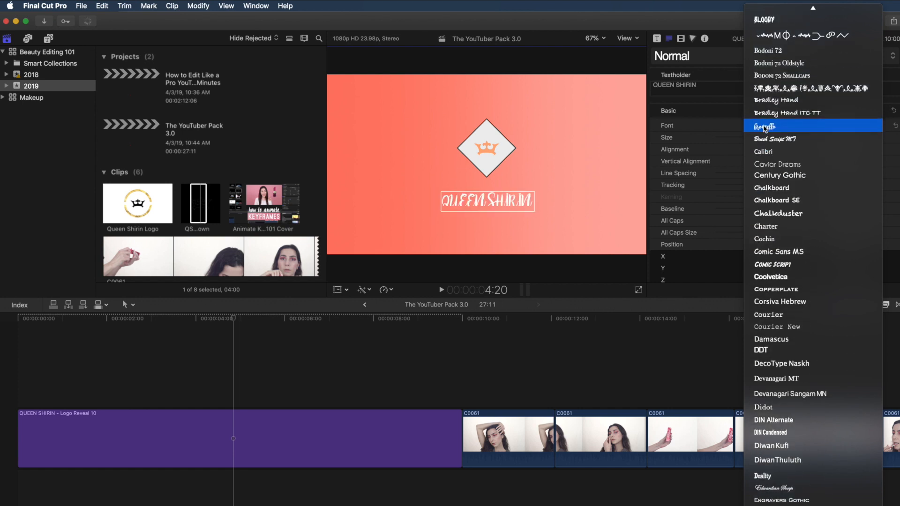
{"action": "scroll", "coordinate": [765, 129], "scroll_direction": "up", "scroll_amount": 10}
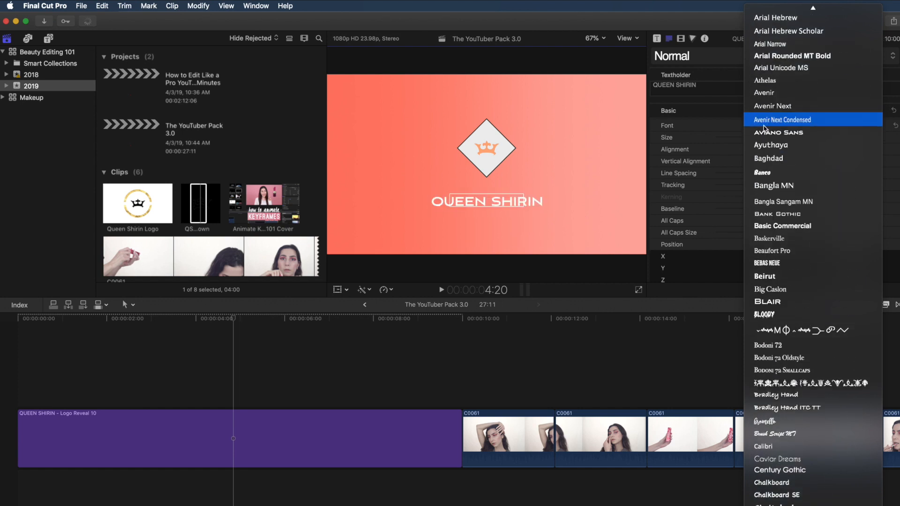
{"action": "key", "text": "Escape"}
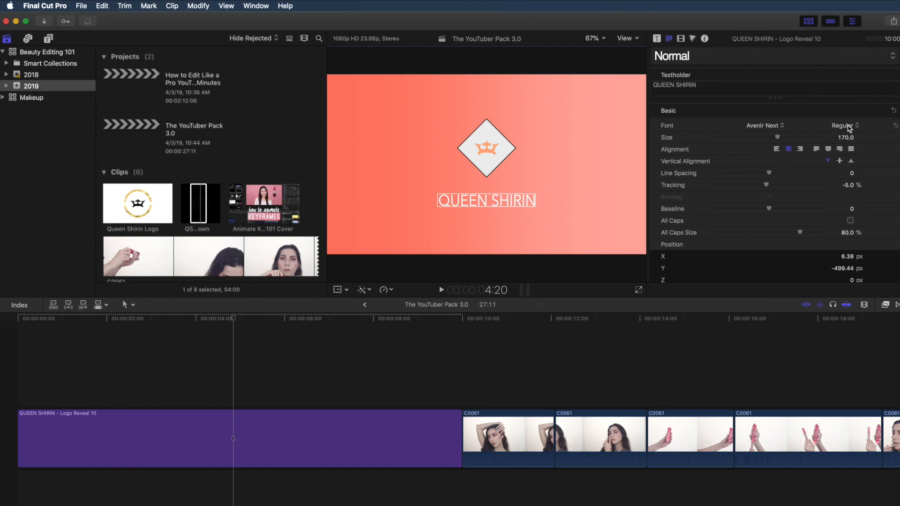
{"action": "left_click", "coordinate": [848, 127]}
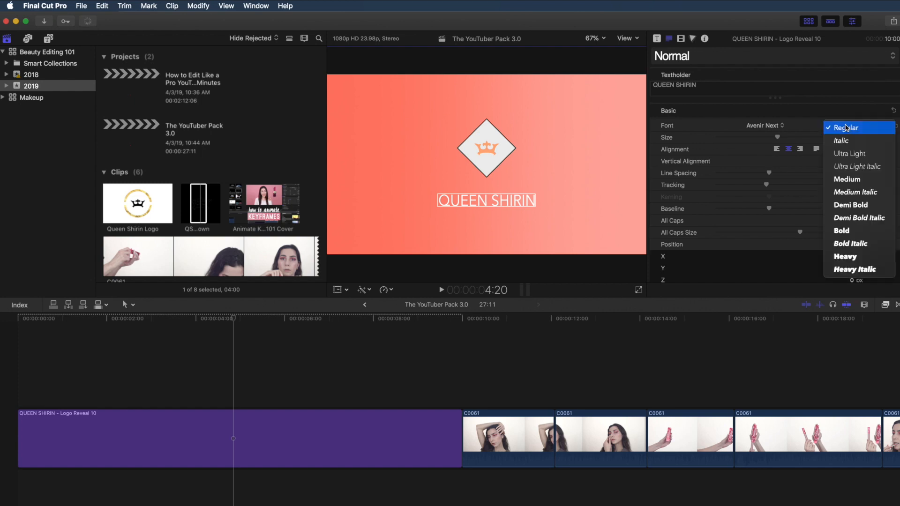
{"action": "left_click", "coordinate": [868, 220]}
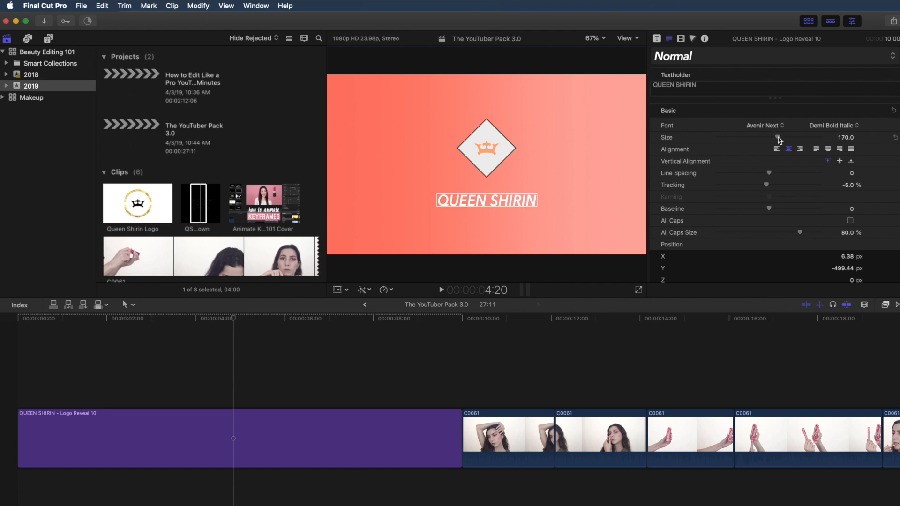
Try a size of 199 and a tracking of 50.96% on the QUEEN SHIRIN text, and reset both parameters
{"action": "mouse_move", "coordinate": [791, 140]}
{"action": "left_mouse_down"}
{"action": "mouse_move", "coordinate": [768, 139]}
{"action": "mouse_move", "coordinate": [790, 140]}
{"action": "left_mouse_up"}
{"action": "left_click_drag", "start_coordinate": [767, 186], "coordinate": [796, 187]}
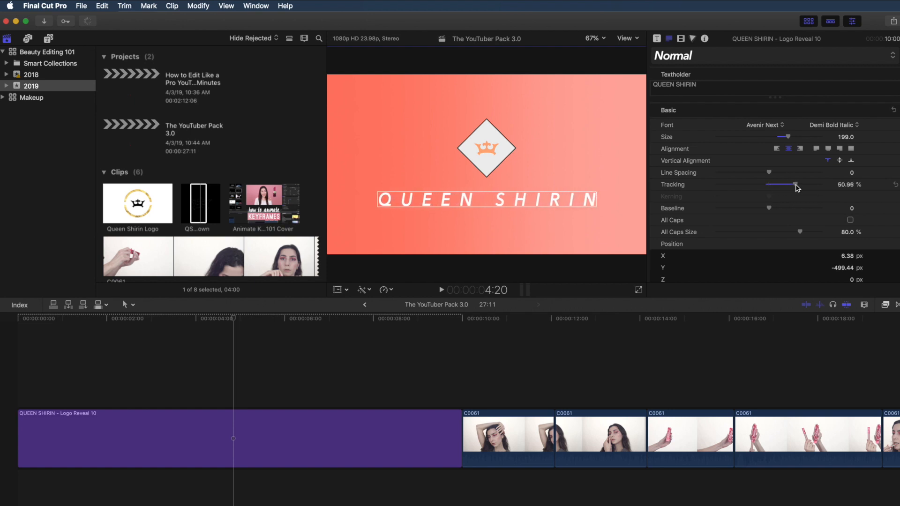
{"action": "left_click", "coordinate": [895, 186]}
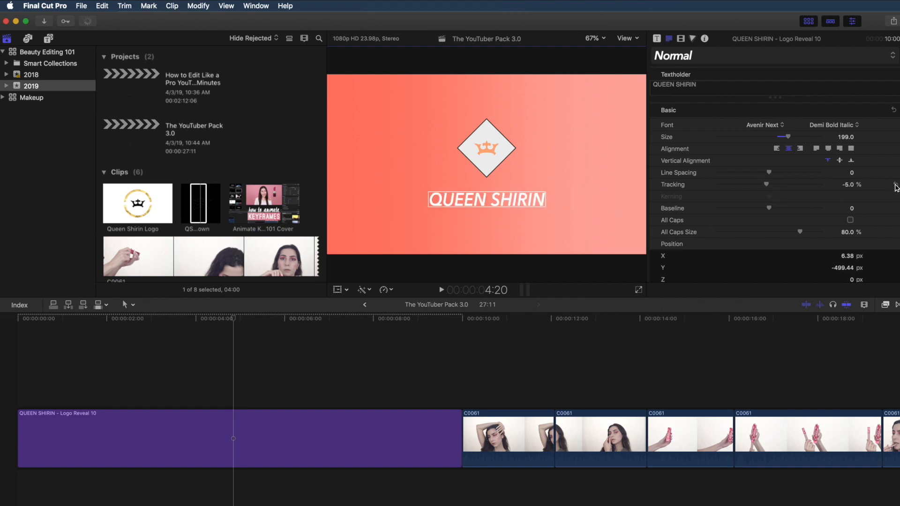
{"action": "left_click", "coordinate": [895, 138]}
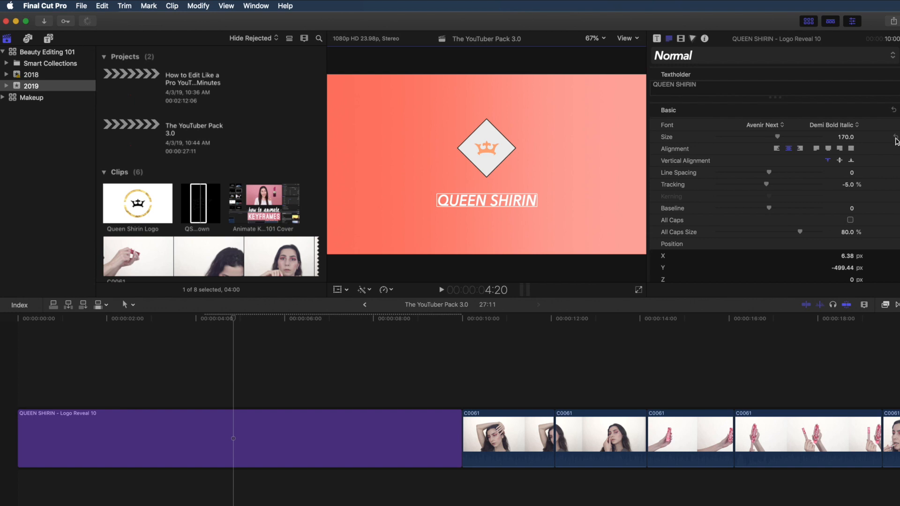
Set the logo reveal's Outline 1 colour to light peach, viewing the opening animation at frame 19
{"action": "left_click", "coordinate": [60, 319]}
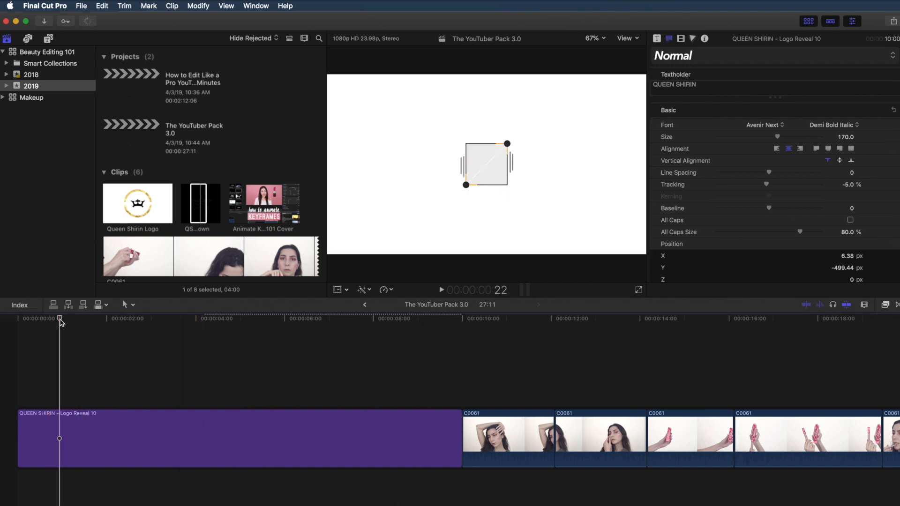
{"action": "left_click", "coordinate": [53, 319]}
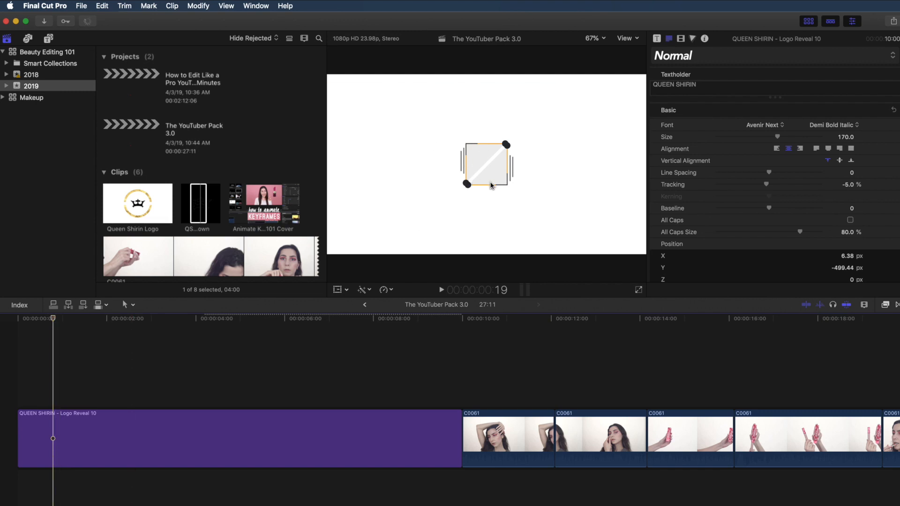
{"action": "left_click", "coordinate": [656, 39]}
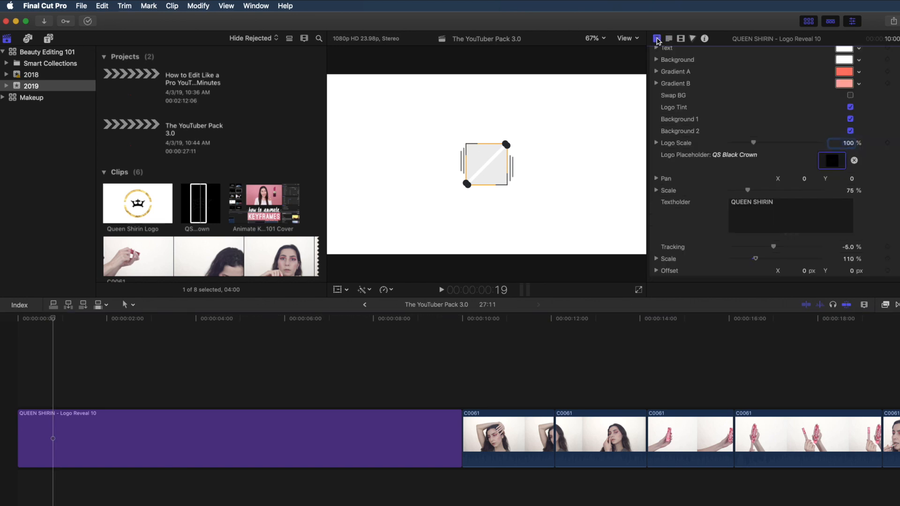
{"action": "scroll", "coordinate": [804, 111], "scroll_direction": "up", "scroll_amount": 4}
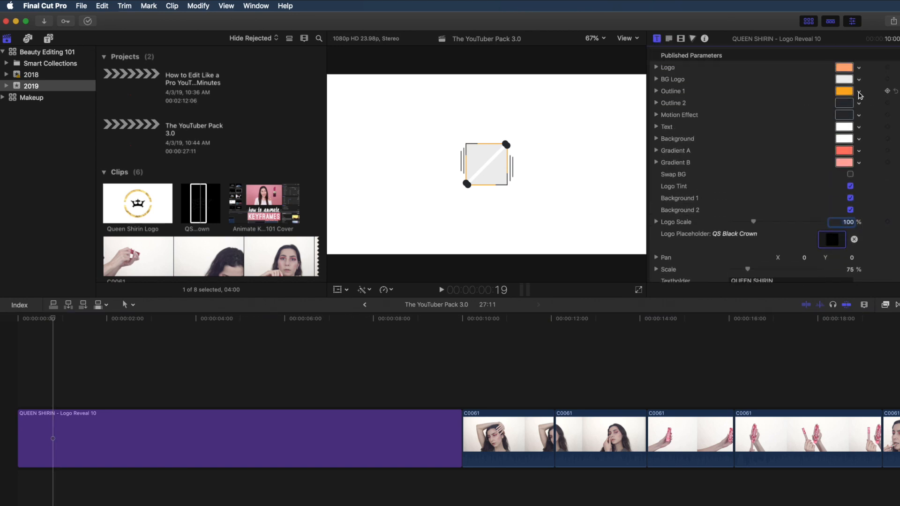
{"action": "left_click", "coordinate": [859, 91]}
{"action": "left_click", "coordinate": [860, 107]}
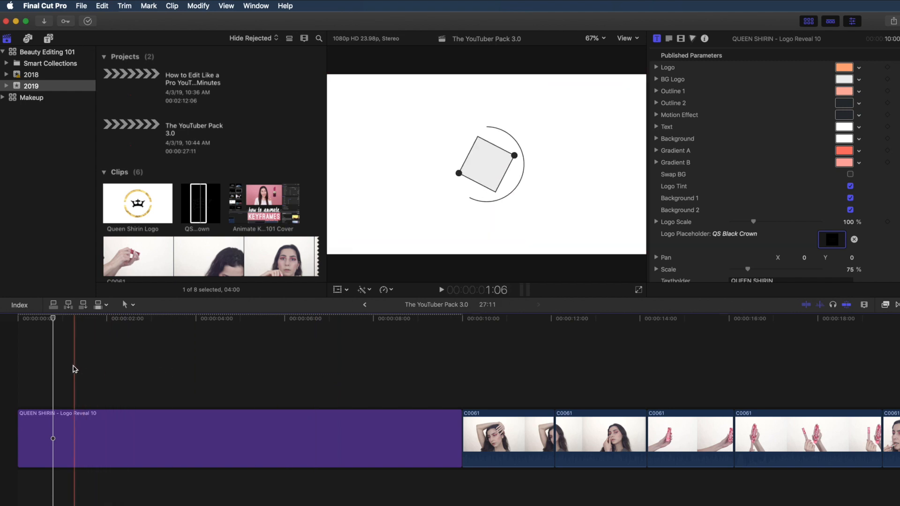
Play back the logo reveal and trim its end so the title lasts 5:02
{"action": "key", "text": "space"}
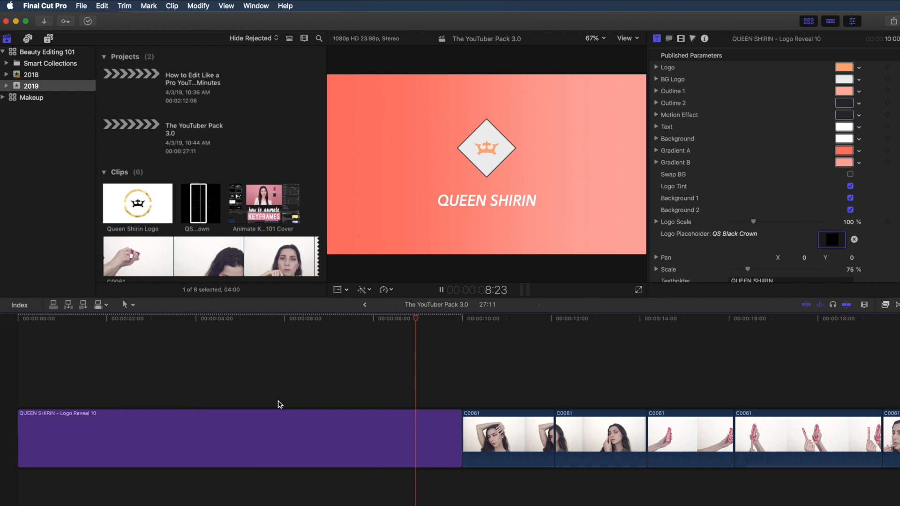
{"action": "key", "text": "space"}
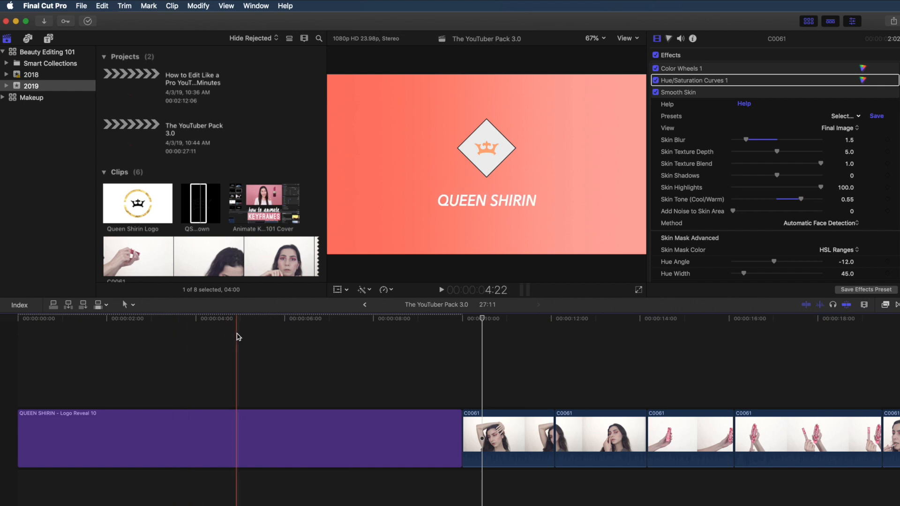
{"action": "left_click", "coordinate": [246, 321]}
{"action": "left_click", "coordinate": [328, 438]}
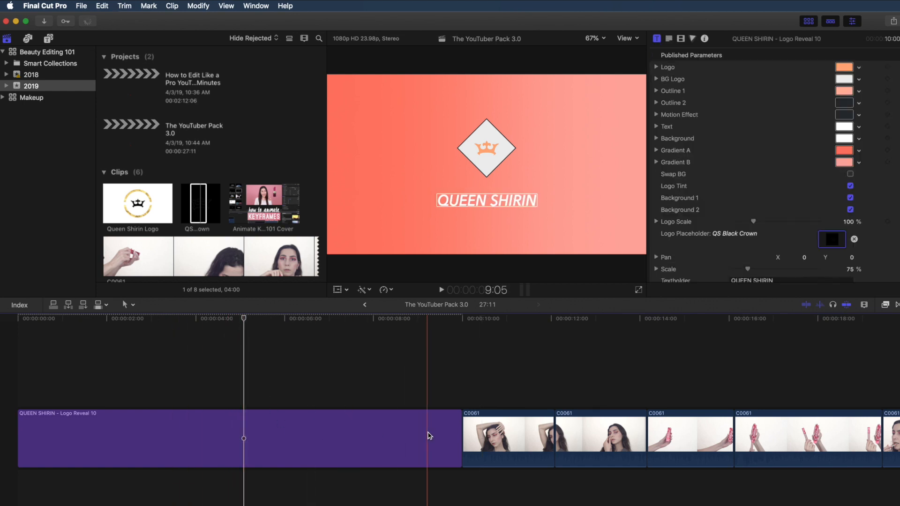
{"action": "left_click_drag", "start_coordinate": [456, 435], "coordinate": [244, 437]}
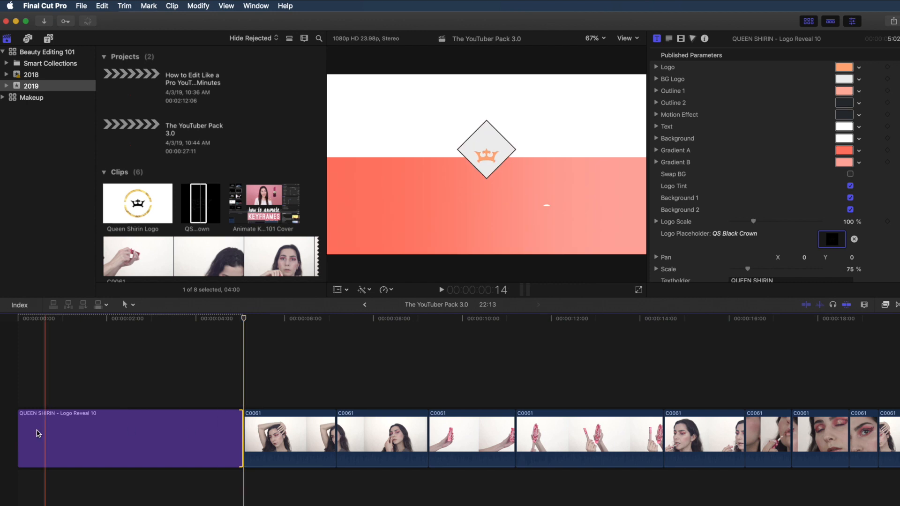
{"action": "left_click", "coordinate": [196, 434]}
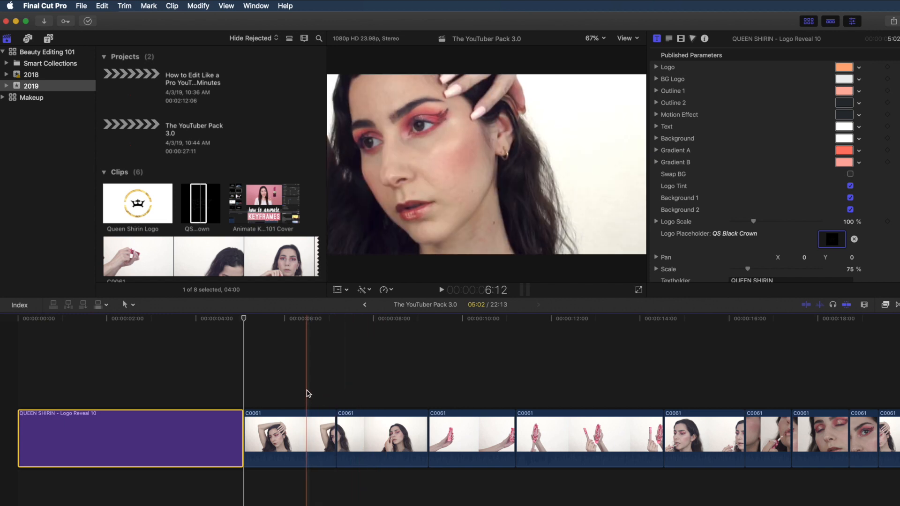
Add the Title 15 template above the footage, starting where the logo reveal ends, and trim its end to 9:06
{"action": "left_click", "coordinate": [49, 39]}
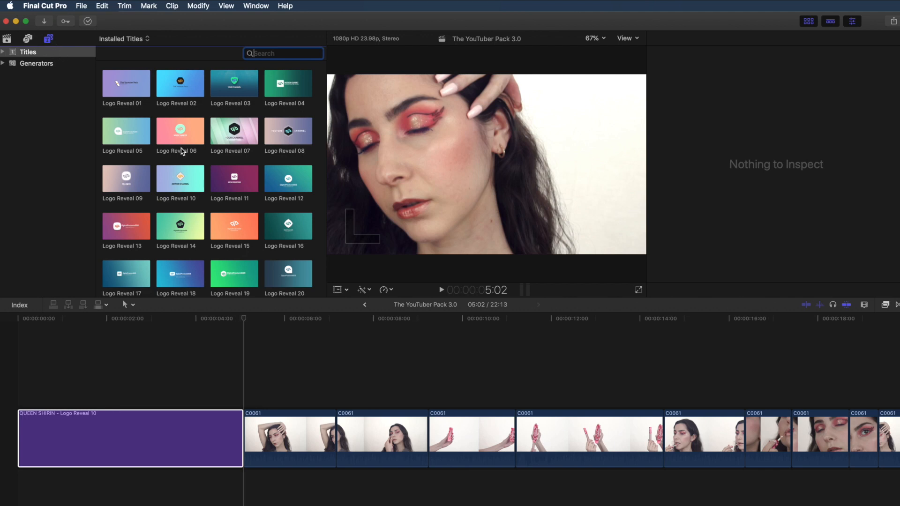
{"action": "scroll", "coordinate": [182, 151], "scroll_direction": "down", "scroll_amount": 10}
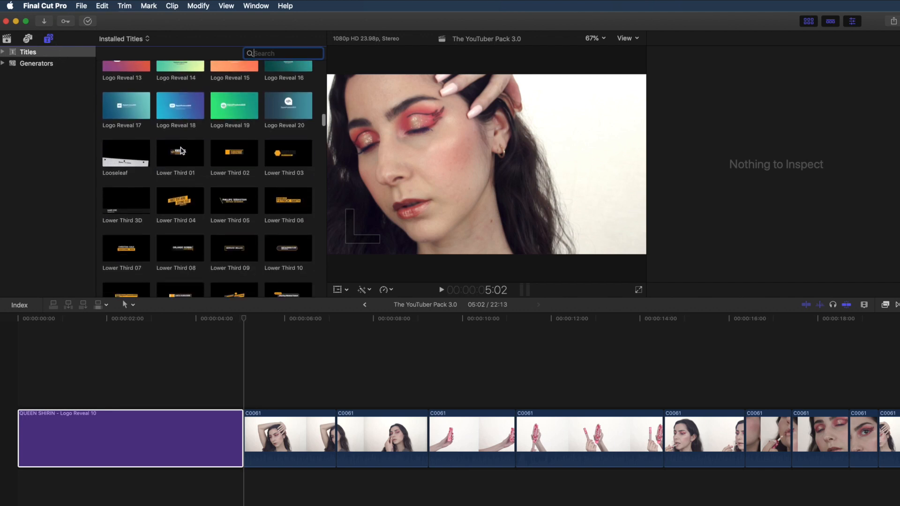
{"action": "scroll", "coordinate": [182, 151], "scroll_direction": "down", "scroll_amount": 15}
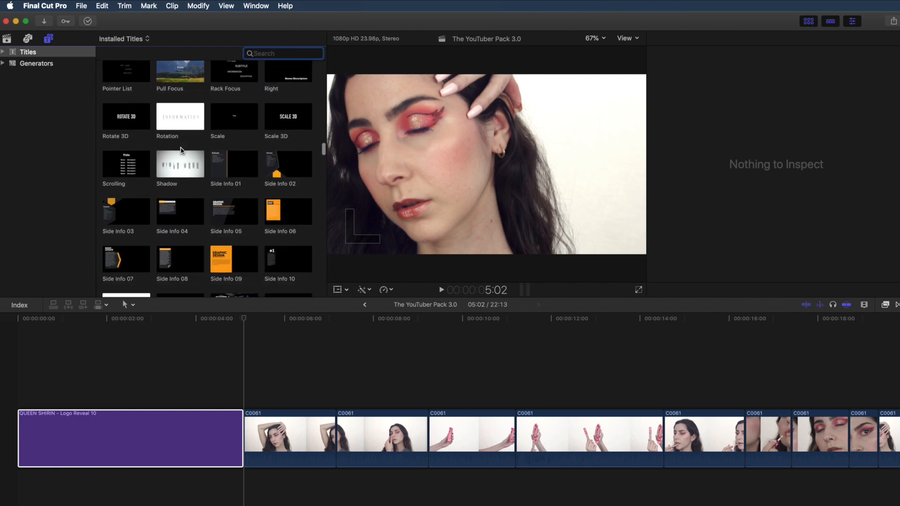
{"action": "scroll", "coordinate": [182, 151], "scroll_direction": "down", "scroll_amount": 15}
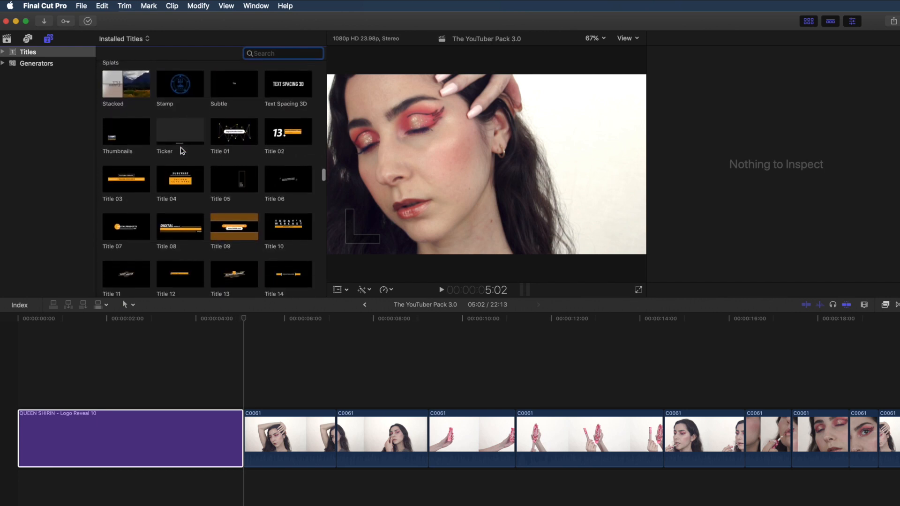
{"action": "scroll", "coordinate": [182, 151], "scroll_direction": "down", "scroll_amount": 3}
{"action": "scroll", "coordinate": [182, 150], "scroll_direction": "up", "scroll_amount": 1}
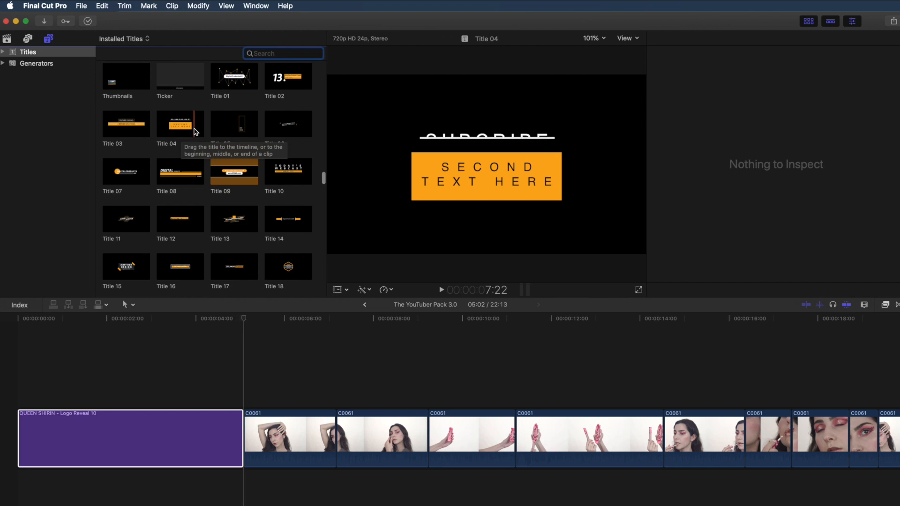
{"action": "scroll", "coordinate": [105, 261], "scroll_direction": "down", "scroll_amount": 1}
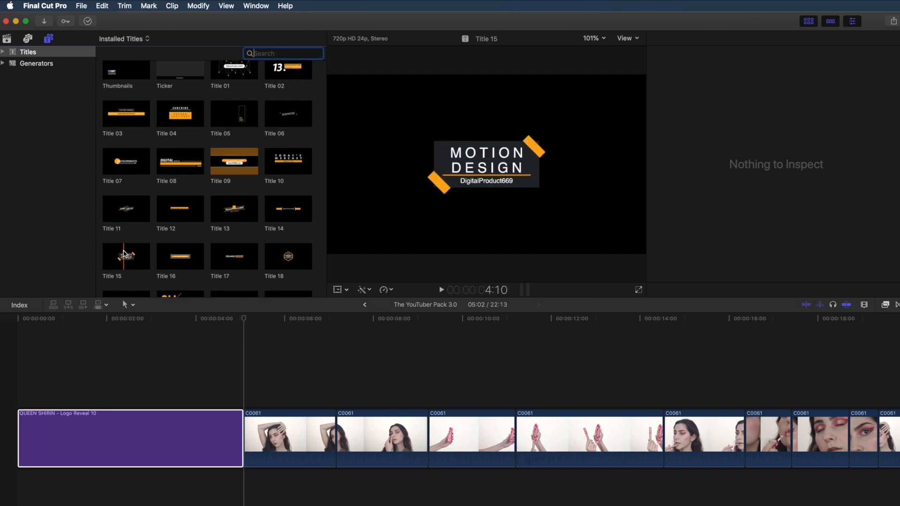
{"action": "left_click_drag", "start_coordinate": [121, 255], "coordinate": [250, 389]}
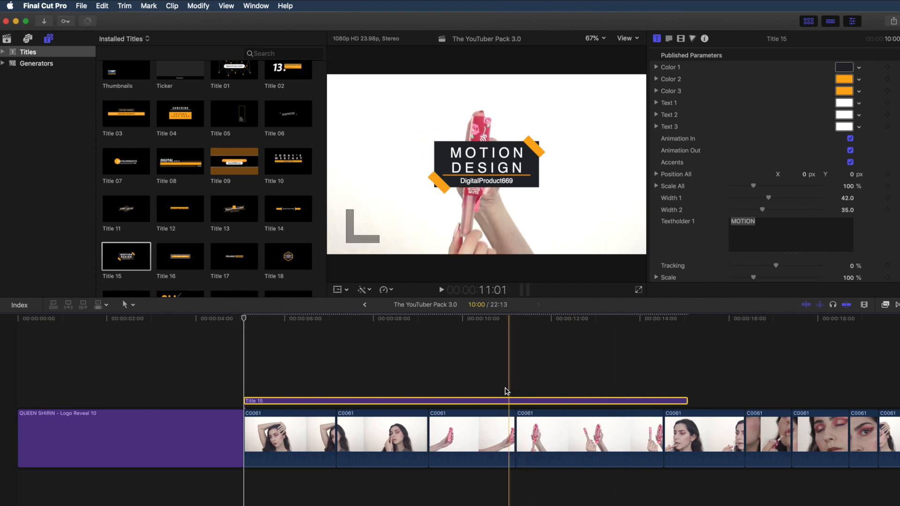
{"action": "left_click", "coordinate": [428, 382]}
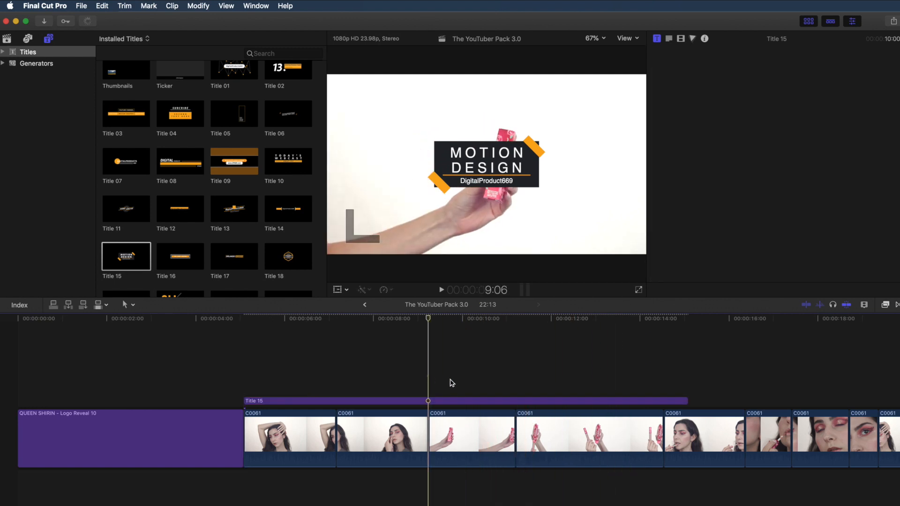
{"action": "left_click_drag", "start_coordinate": [687, 401], "coordinate": [428, 400]}
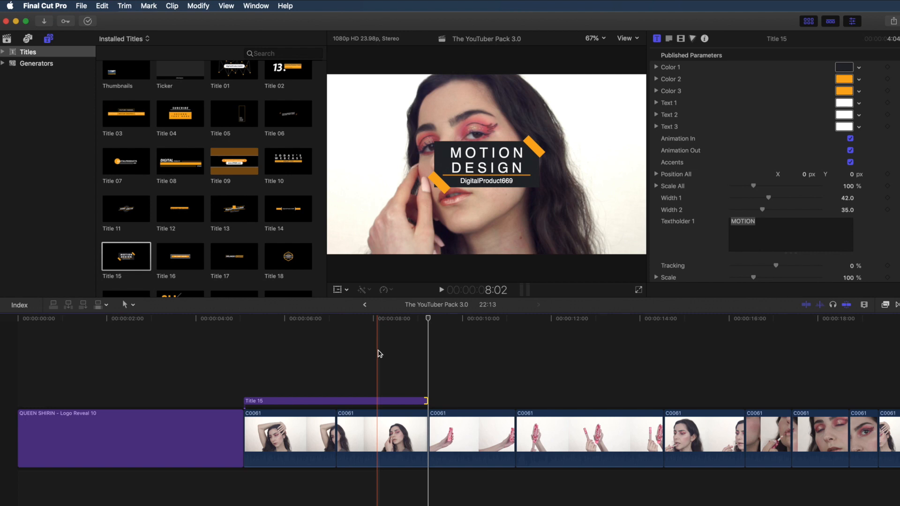
Recolour Title 15 coral with light pink accents, enter FIRE, EYELINER and MAKEUP TUTORIAL in Avenir Next, and play it back
{"action": "left_click", "coordinate": [380, 353]}
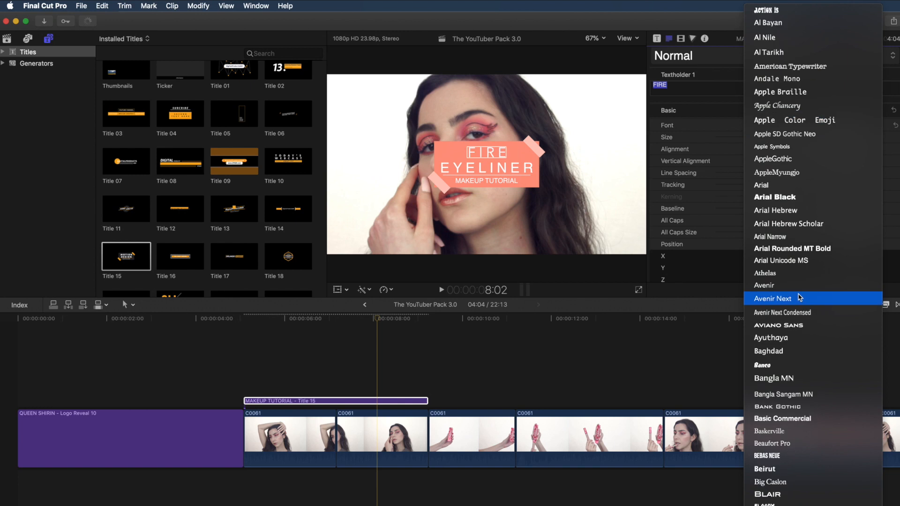
{"action": "scroll", "coordinate": [800, 297], "scroll_direction": "down", "scroll_amount": 10}
{"action": "left_click", "coordinate": [784, 120]}
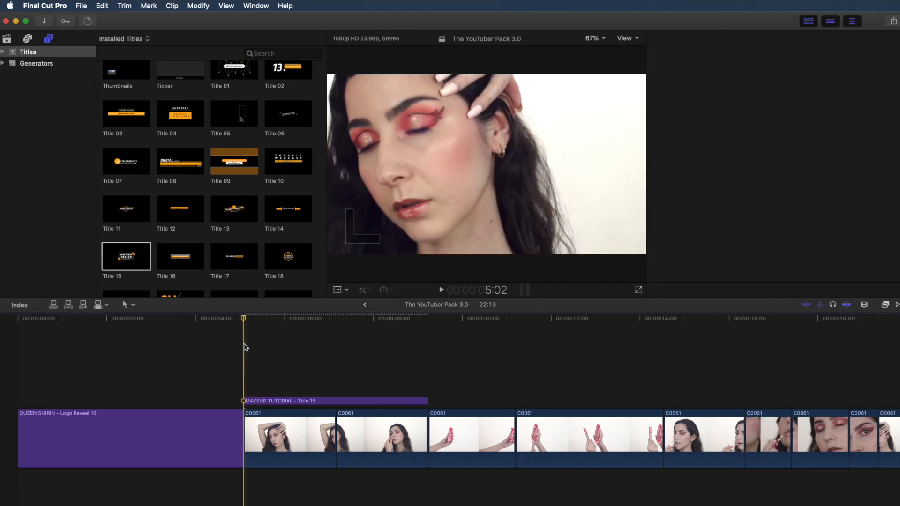
{"action": "key", "text": "space"}
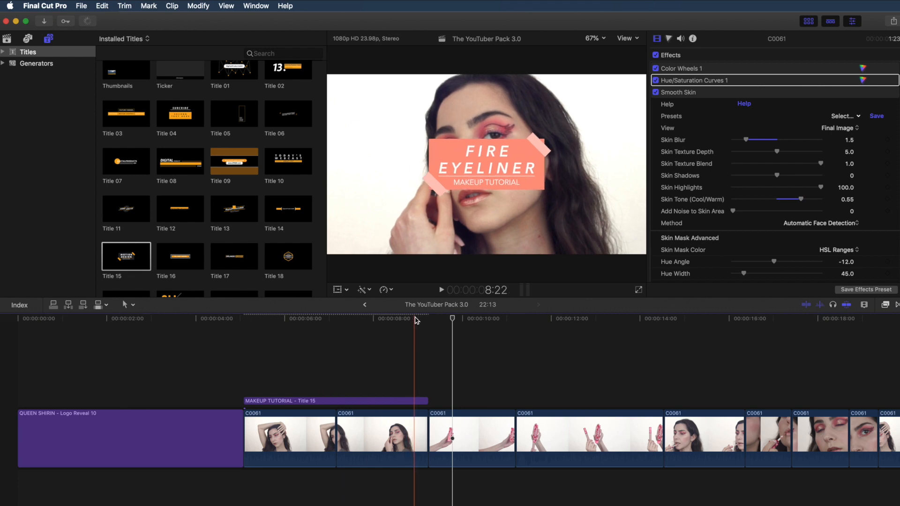
Add Transition 03 from the TYP_Transitions category at the cut at 9:06, where the title ends
{"action": "key", "text": "Up"}
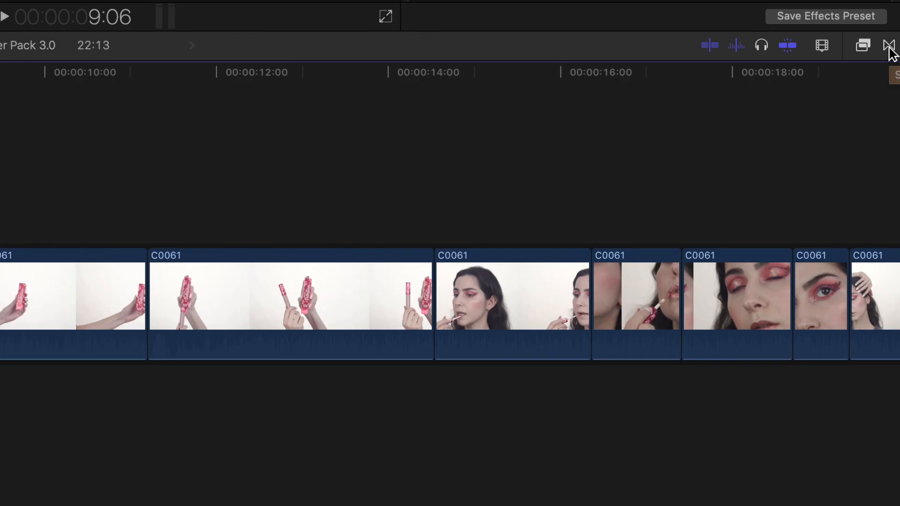
{"action": "left_click", "coordinate": [889, 46]}
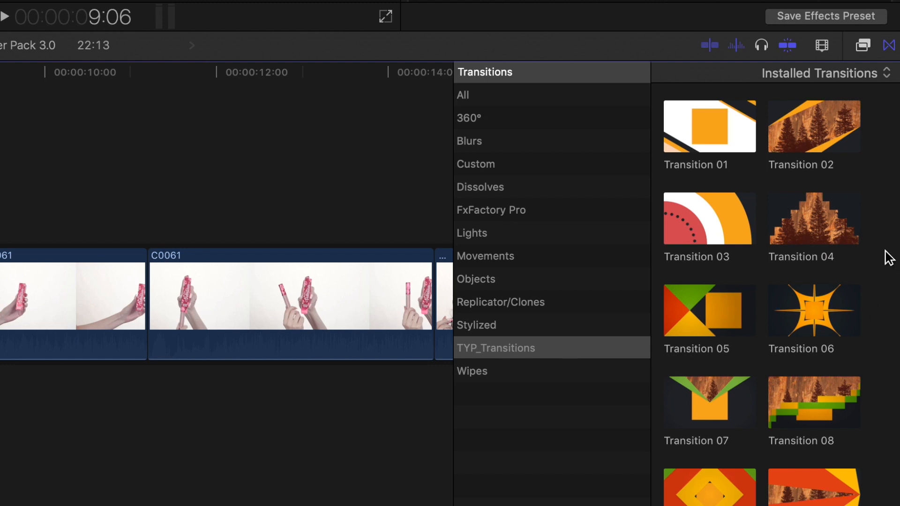
{"action": "scroll", "coordinate": [889, 258], "scroll_direction": "down", "scroll_amount": 10}
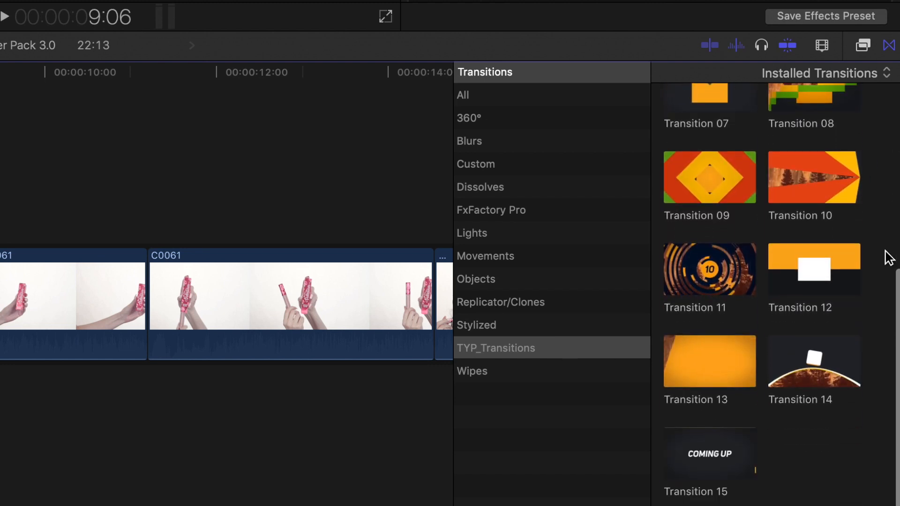
{"action": "scroll", "coordinate": [888, 256], "scroll_direction": "up", "scroll_amount": 8}
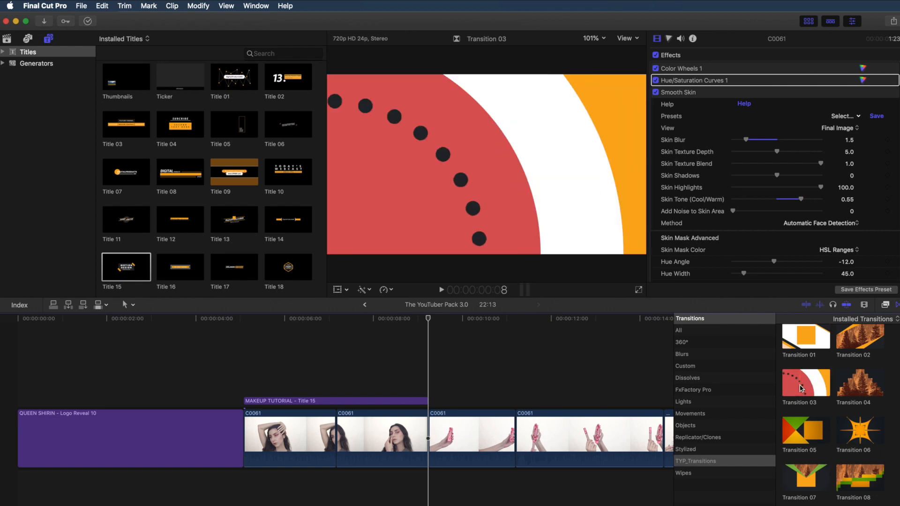
{"action": "left_click_drag", "start_coordinate": [812, 389], "coordinate": [425, 446]}
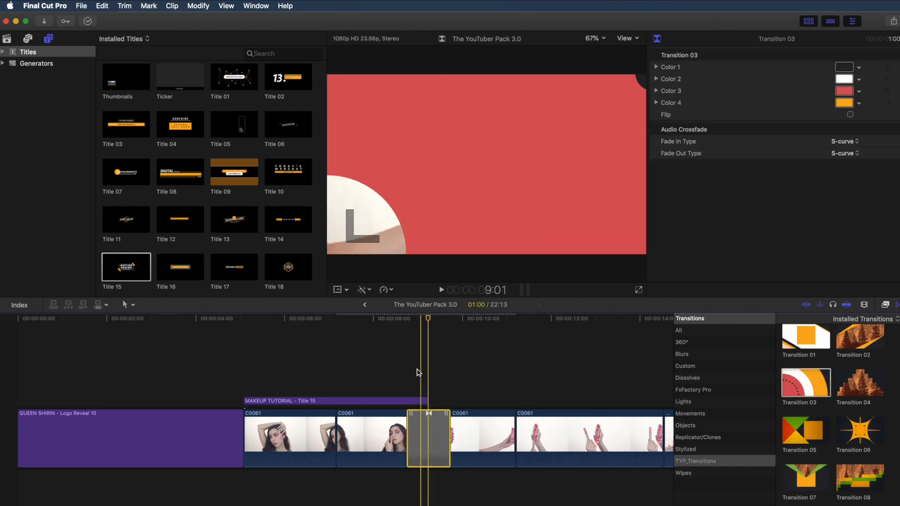
Set Transition 03's Color 1 to light pink, Color 3 to coral red and Color 4 to salmon pink
{"action": "left_click_drag", "start_coordinate": [424, 321], "coordinate": [421, 321]}
{"action": "left_click", "coordinate": [859, 91]}
{"action": "left_click", "coordinate": [866, 103]}
{"action": "left_click", "coordinate": [859, 103]}
{"action": "left_click", "coordinate": [856, 114]}
{"action": "left_click", "coordinate": [858, 67]}
{"action": "left_click", "coordinate": [852, 79]}
Play back the recoloured transition from shortly before it until 11:00
{"action": "left_click", "coordinate": [394, 321]}
{"action": "key", "text": "space"}
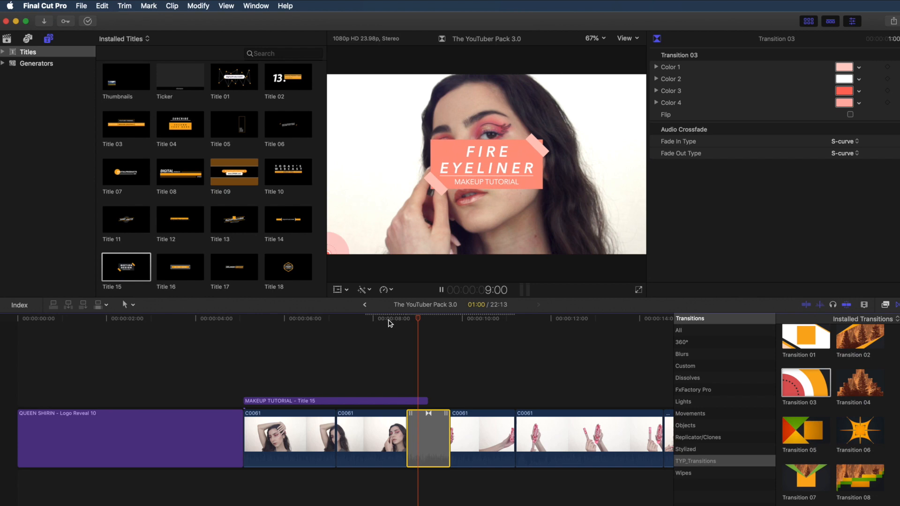
{"action": "key", "text": "space"}
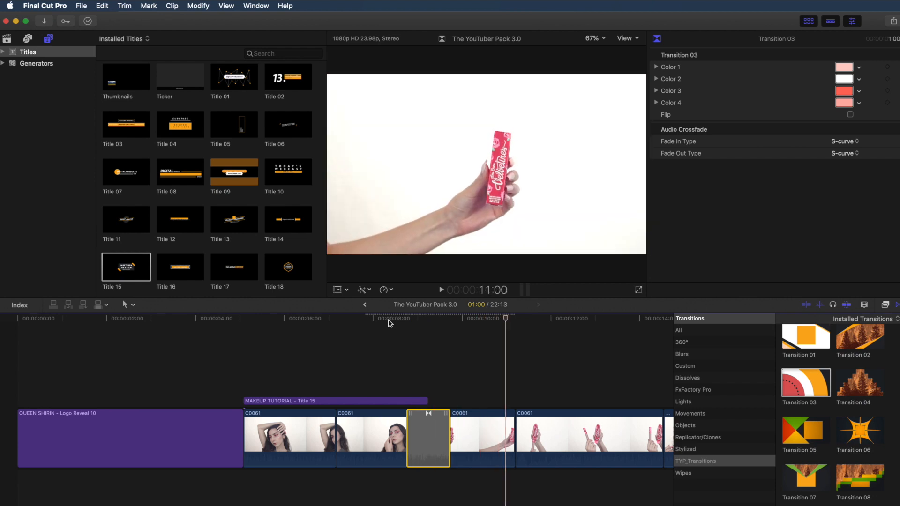
Add the Lower Third 05 template above the clip with the two lipstick products and trim its end to match that clip
{"action": "scroll", "coordinate": [339, 321], "scroll_direction": "right", "scroll_amount": 5}
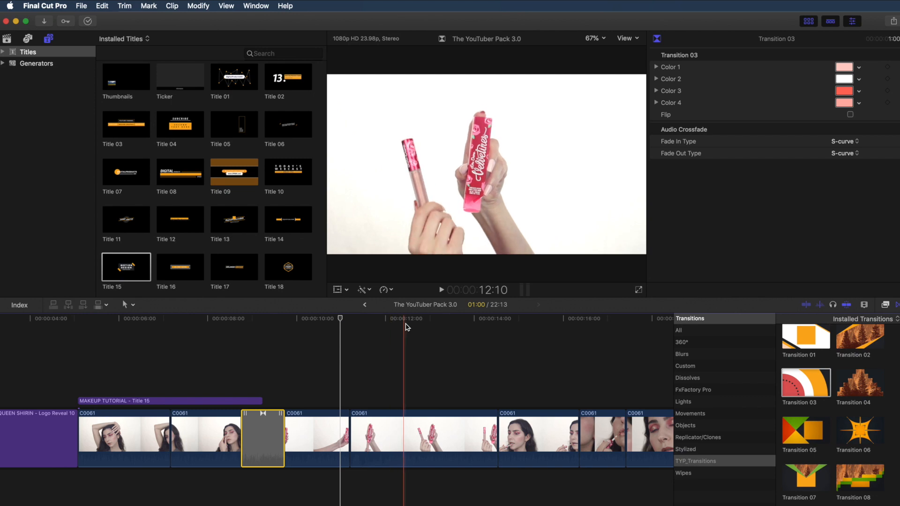
{"action": "left_click", "coordinate": [446, 320]}
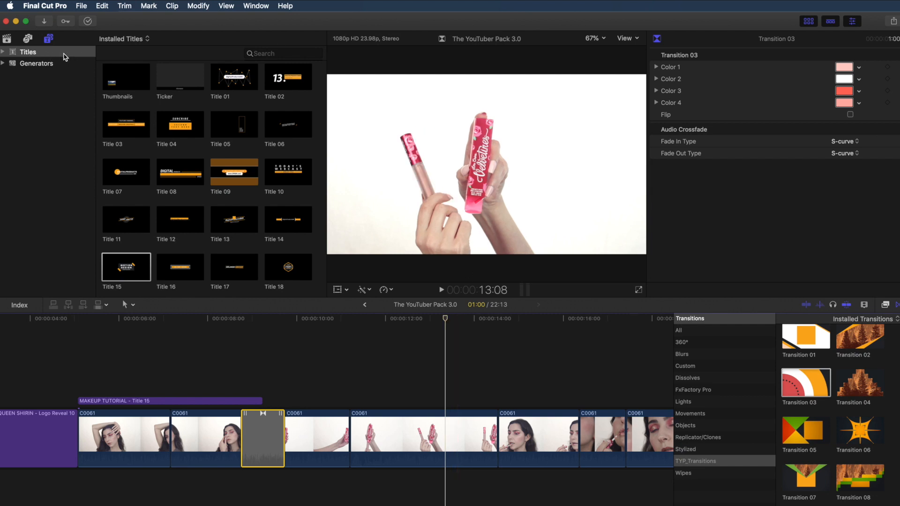
{"action": "scroll", "coordinate": [252, 175], "scroll_direction": "down", "scroll_amount": 20}
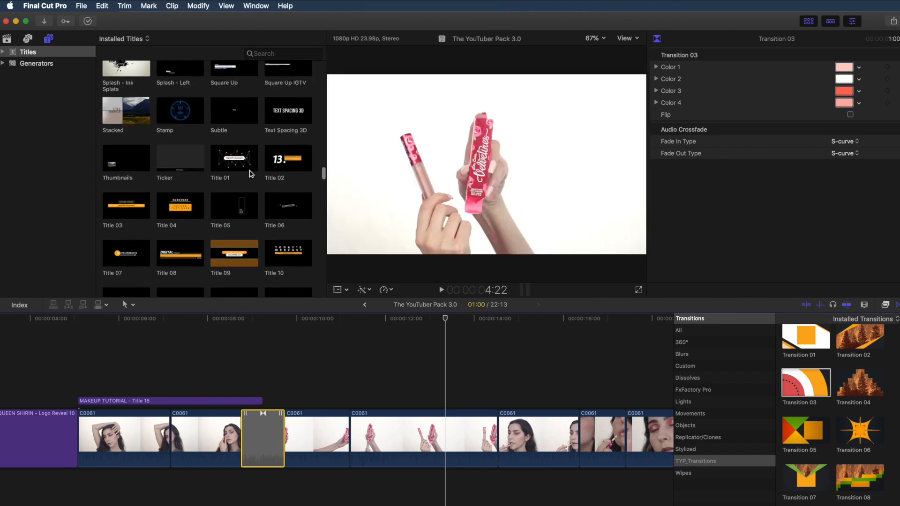
{"action": "scroll", "coordinate": [252, 175], "scroll_direction": "up", "scroll_amount": 10}
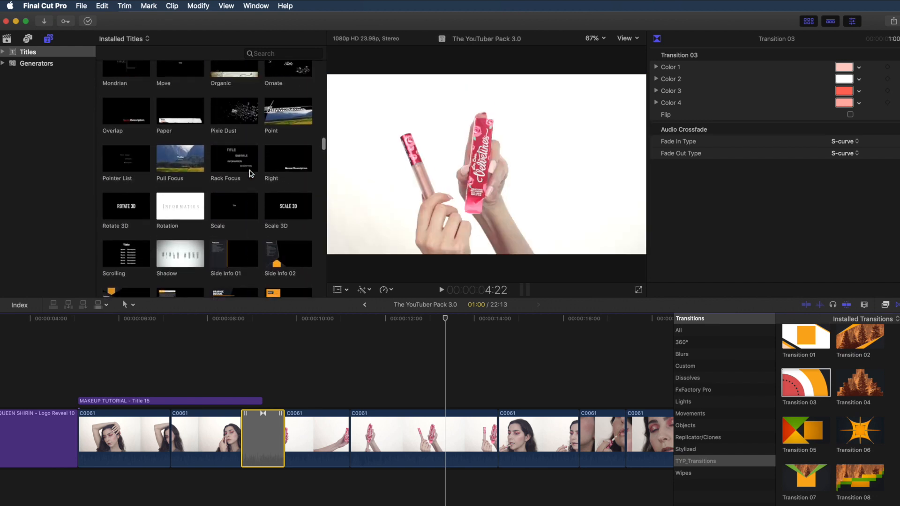
{"action": "scroll", "coordinate": [250, 176], "scroll_direction": "up", "scroll_amount": 5}
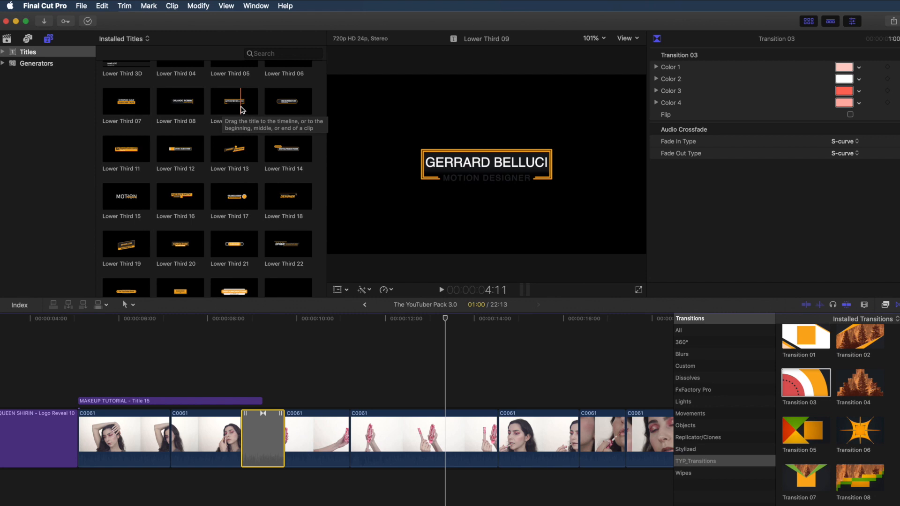
{"action": "scroll", "coordinate": [243, 109], "scroll_direction": "up", "scroll_amount": 1}
{"action": "scroll", "coordinate": [243, 110], "scroll_direction": "up", "scroll_amount": 3}
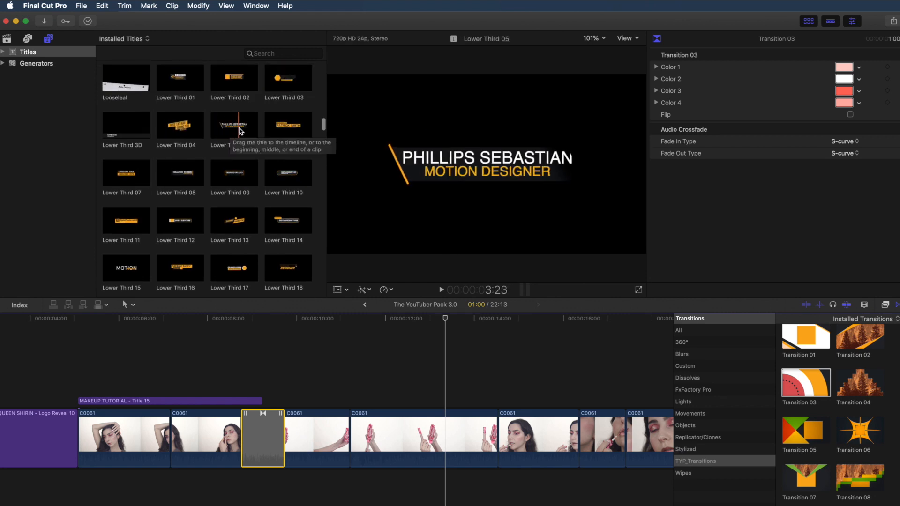
{"action": "left_click_drag", "start_coordinate": [237, 126], "coordinate": [352, 382]}
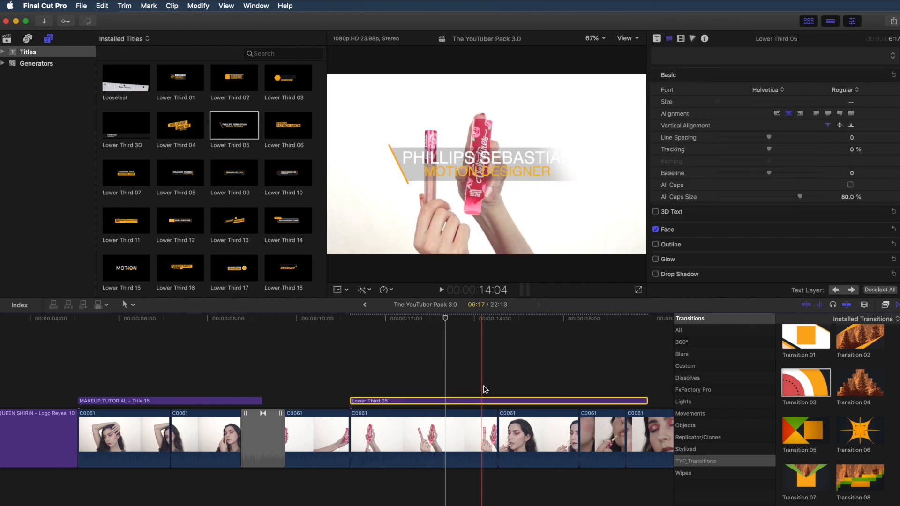
{"action": "left_click_drag", "start_coordinate": [646, 401], "coordinate": [497, 402]}
Replace the lower third's first line of text with LIME CRIME VELVETINES, previewing it at 12:22
{"action": "left_click", "coordinate": [426, 320]}
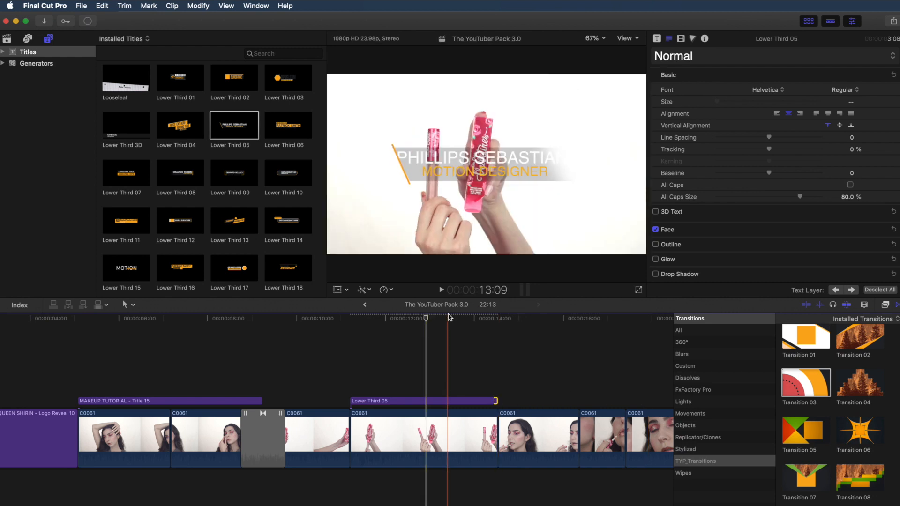
{"action": "left_click", "coordinate": [658, 39]}
{"action": "triple_click", "coordinate": [760, 197]}
{"action": "type", "text": "LIME CRIME VELVETINES"}
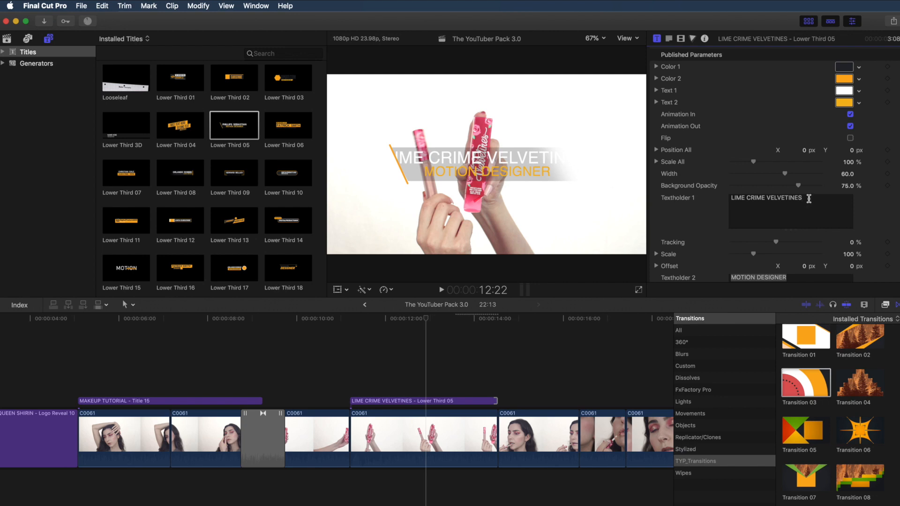
Set the size of the LIME CRIME VELVETINES text to 133
{"action": "left_click", "coordinate": [669, 38]}
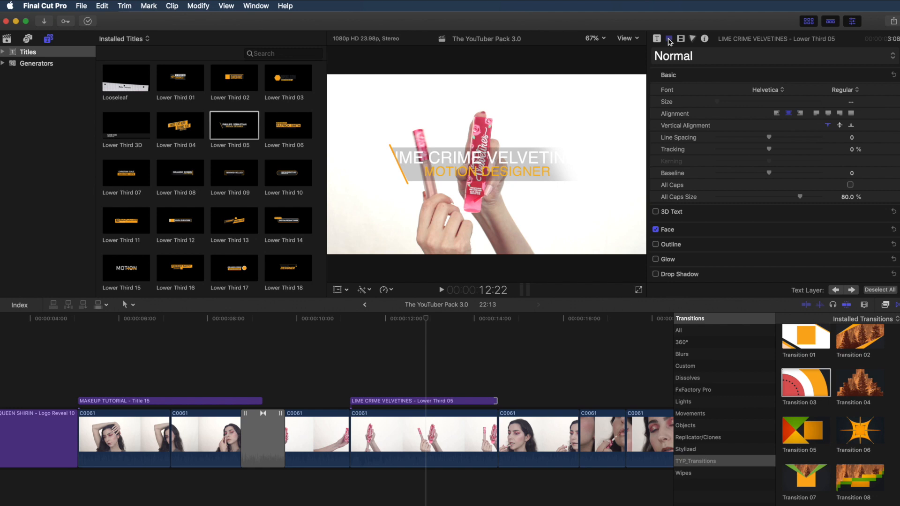
{"action": "left_click", "coordinate": [495, 156]}
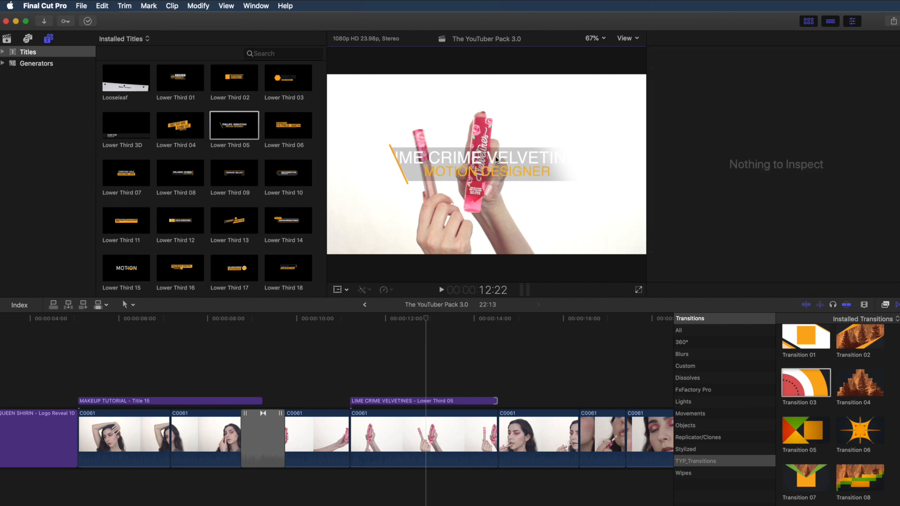
{"action": "left_click", "coordinate": [439, 400]}
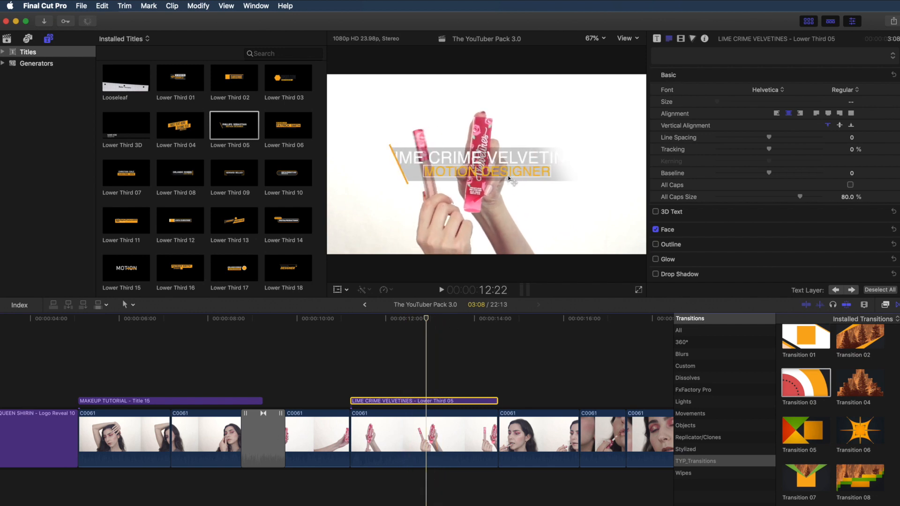
{"action": "double_click", "coordinate": [495, 159]}
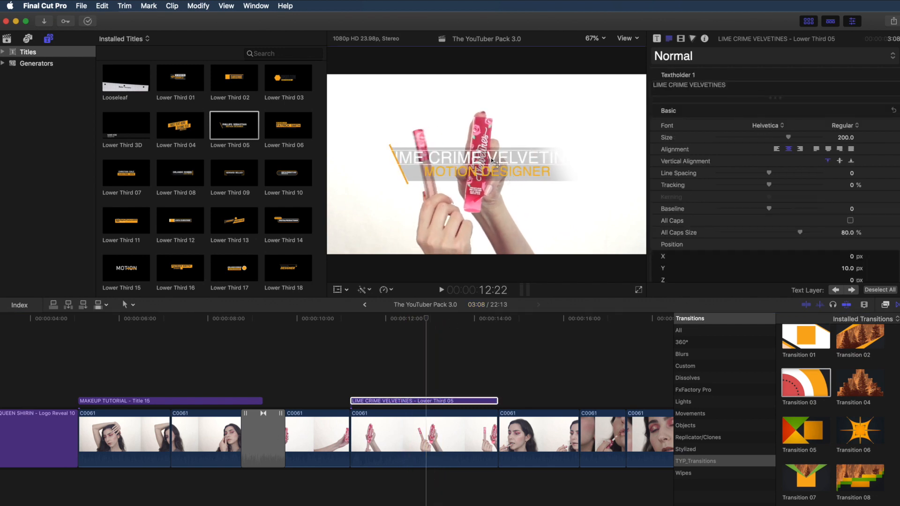
{"action": "left_click_drag", "start_coordinate": [746, 85], "coordinate": [631, 86]}
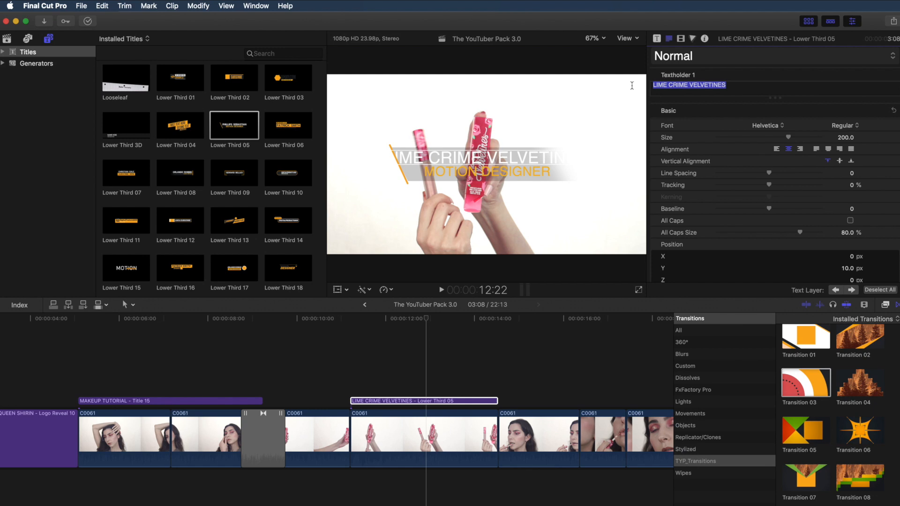
{"action": "left_click_drag", "start_coordinate": [789, 138], "coordinate": [764, 138]}
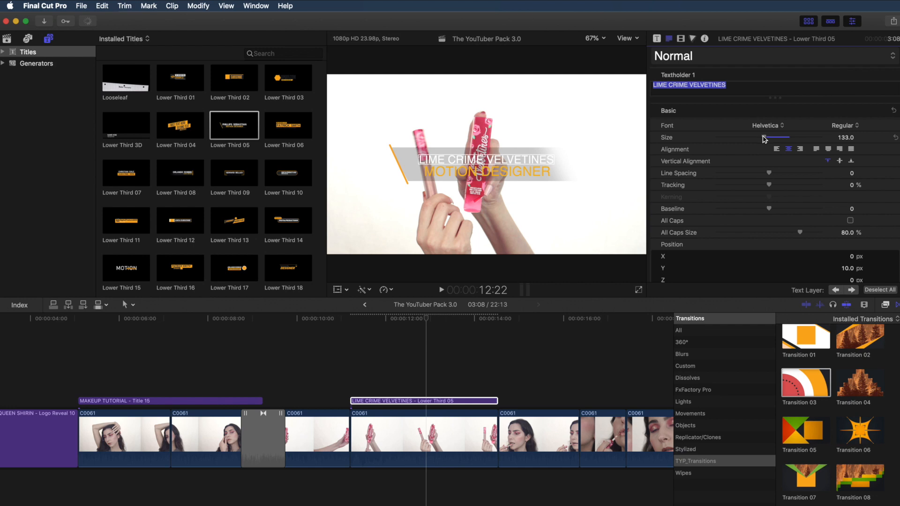
Set the LIME CRIME VELVETINES text in a bold italic style of Avenir Next
{"action": "left_click", "coordinate": [768, 126]}
{"action": "scroll", "coordinate": [771, 104], "scroll_direction": "up", "scroll_amount": 10}
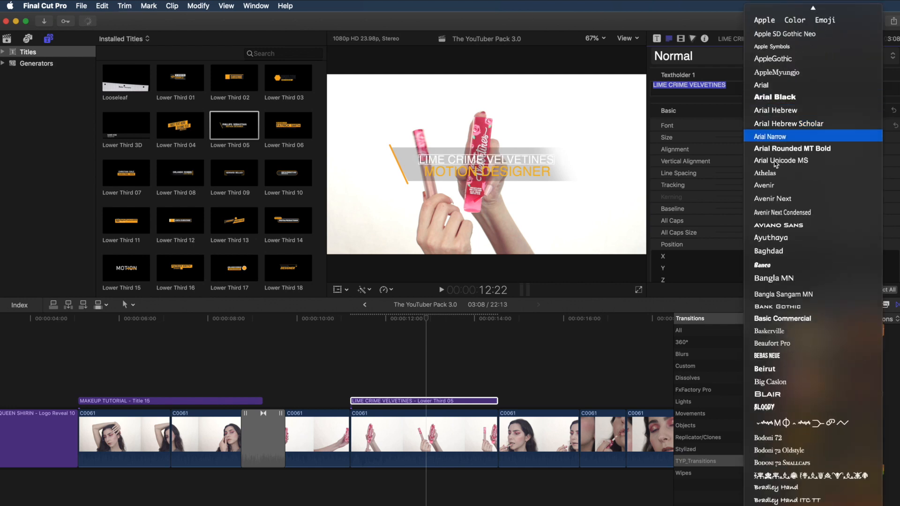
{"action": "left_click", "coordinate": [779, 202]}
{"action": "left_click", "coordinate": [839, 125]}
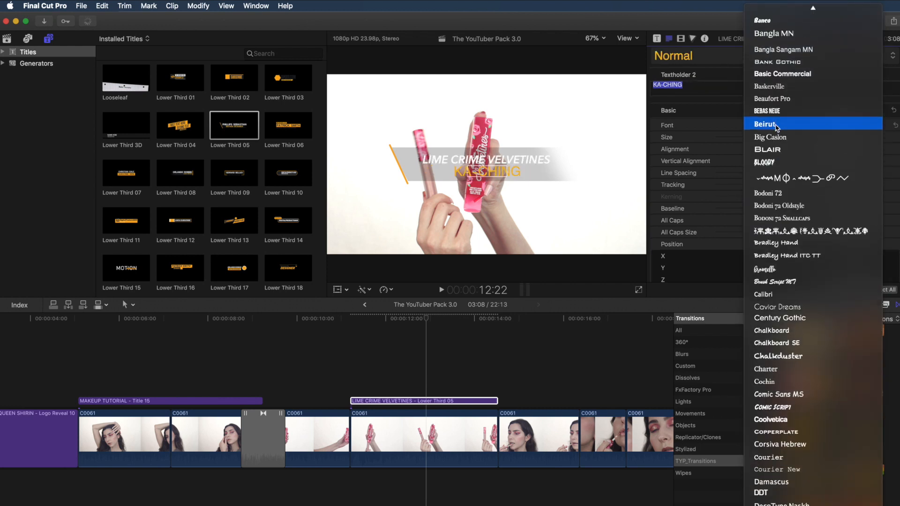
Replace the lower third's second line with KA-CHING and set it in Avenir Next Medium
{"action": "scroll", "coordinate": [777, 127], "scroll_direction": "up", "scroll_amount": 5}
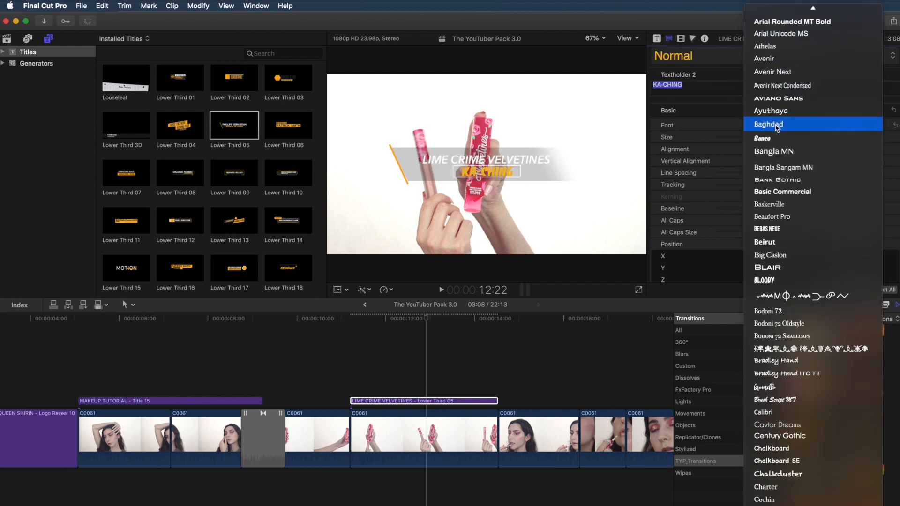
{"action": "left_click", "coordinate": [784, 100]}
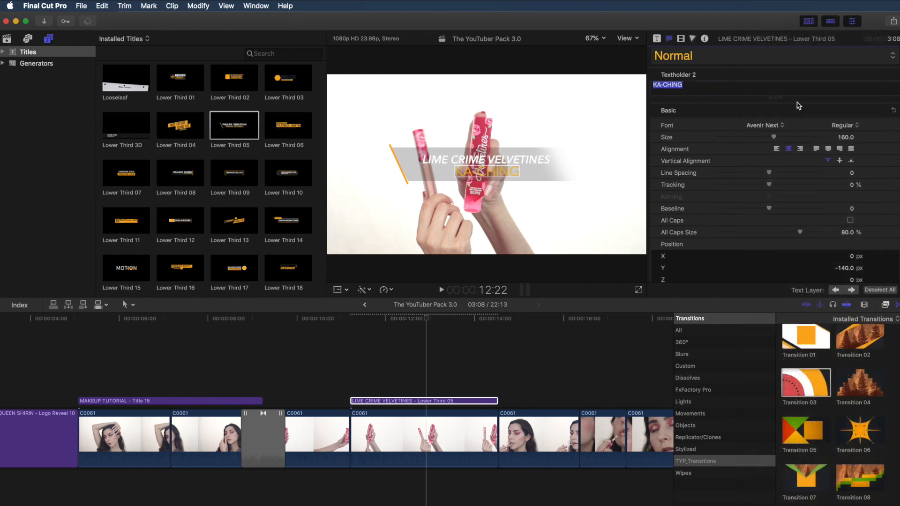
{"action": "left_click", "coordinate": [835, 130]}
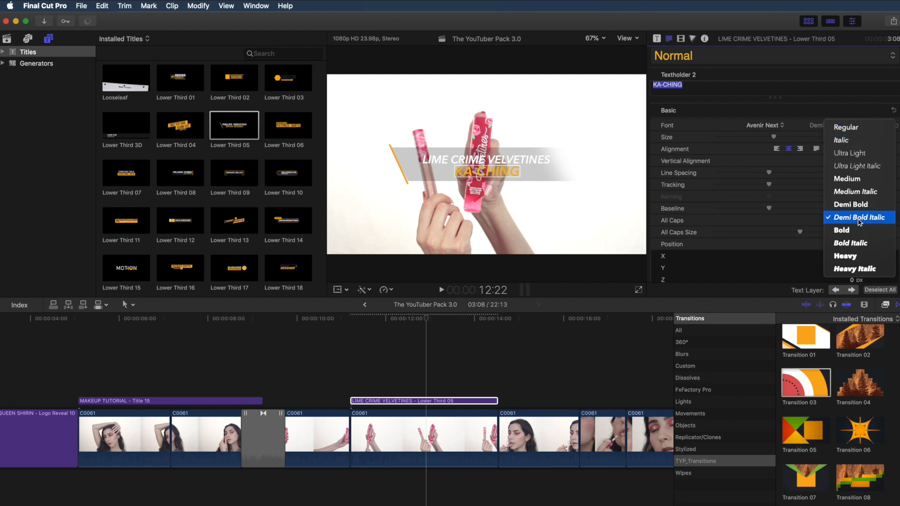
{"action": "left_click", "coordinate": [846, 179]}
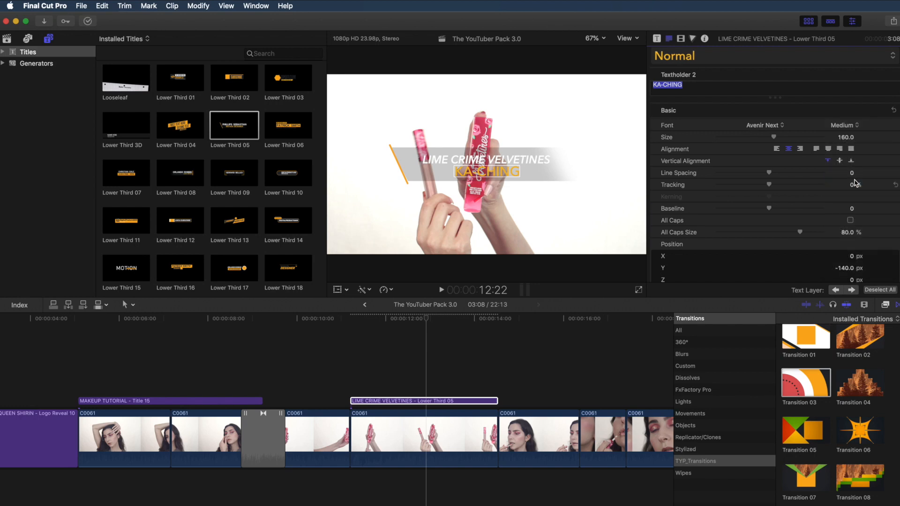
Set the lower third's width to 63.64, and try a background opacity of 52.21% before resetting it
{"action": "left_click", "coordinate": [513, 164]}
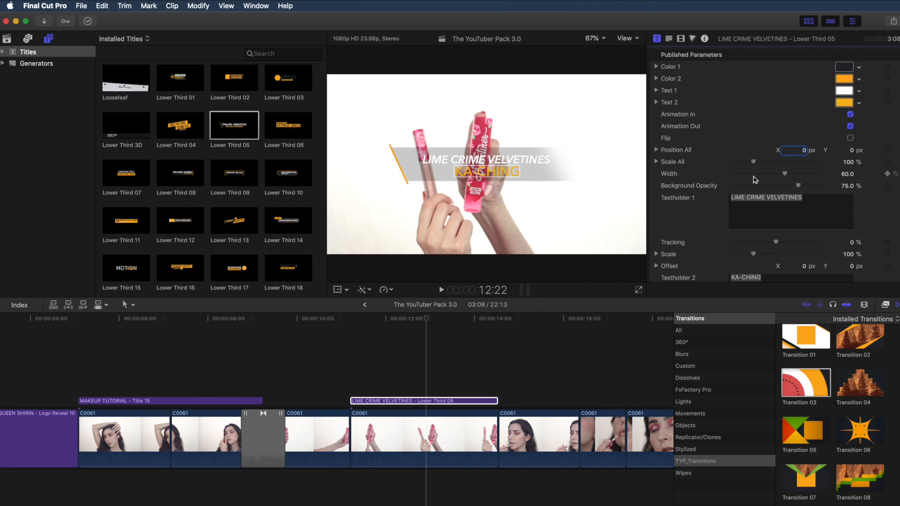
{"action": "left_click_drag", "start_coordinate": [786, 176], "coordinate": [769, 188]}
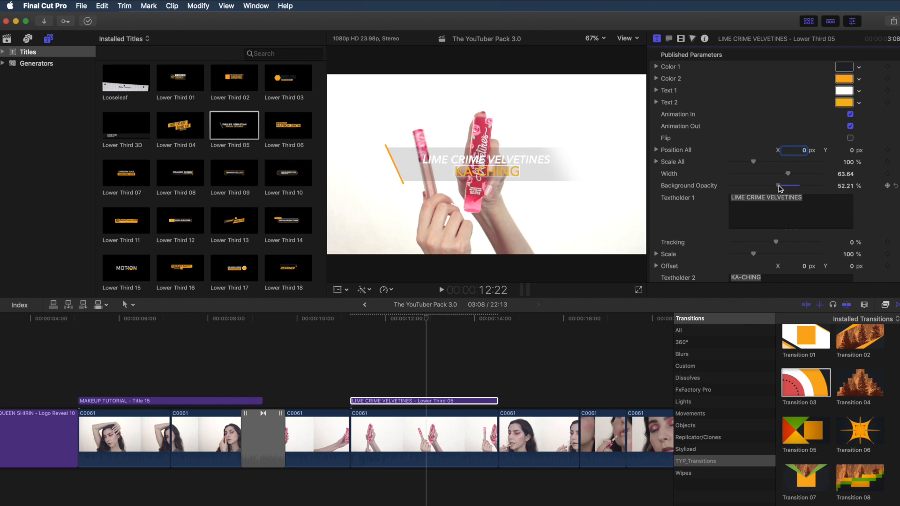
{"action": "left_click", "coordinate": [895, 186]}
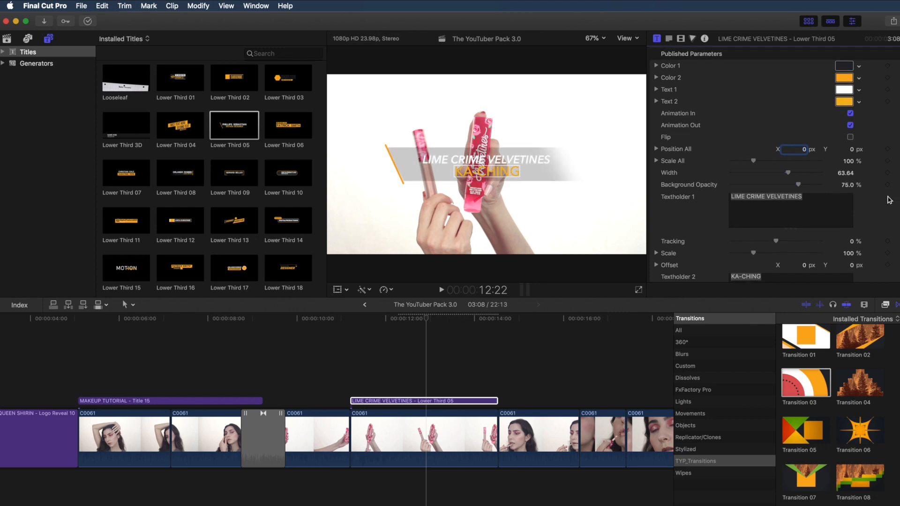
Set the lower third's Color 2 to light peach and its Text 2 colour to coral
{"action": "left_click_drag", "start_coordinate": [860, 79], "coordinate": [862, 120]}
{"action": "left_click", "coordinate": [864, 116]}
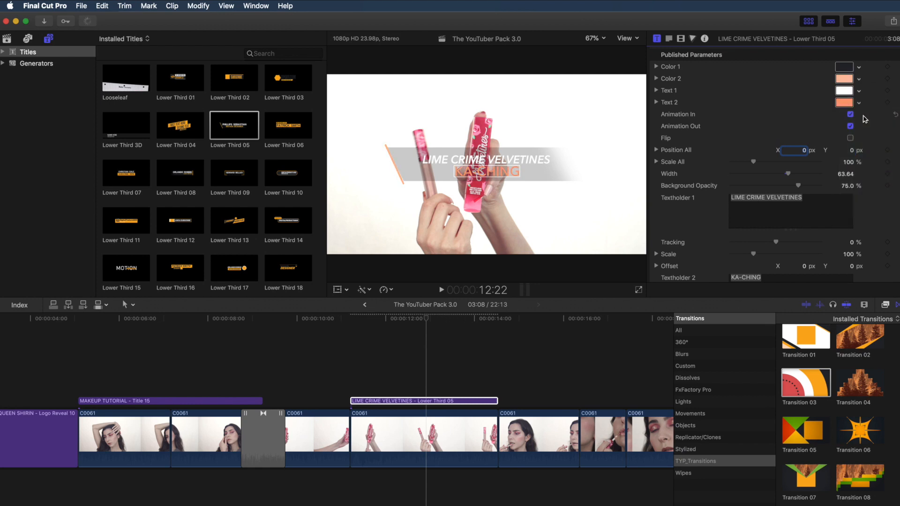
Set the lower third's Color 1 to light pink
{"action": "left_click", "coordinate": [858, 68]}
{"action": "left_click", "coordinate": [854, 77]}
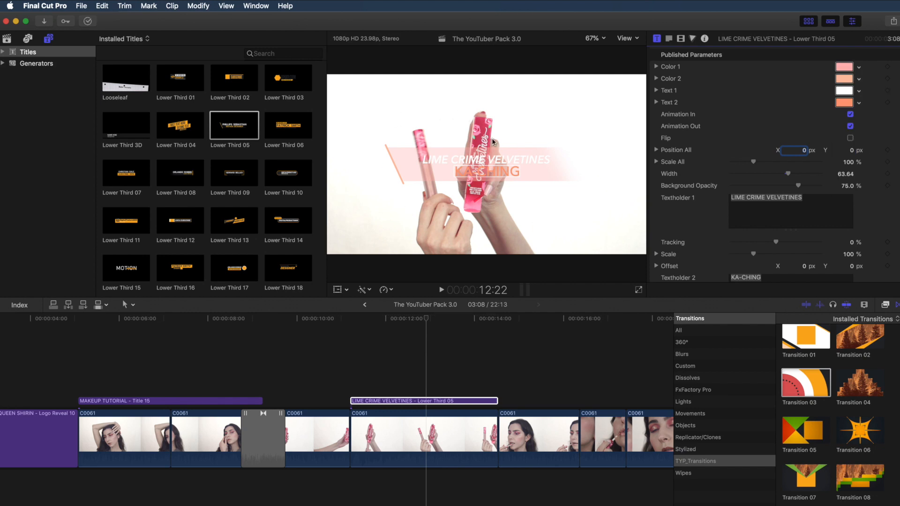
Move the lower third to the right of the lipstick, shrink it with Transform, and set Scale All to 102%
{"action": "left_click", "coordinate": [426, 402]}
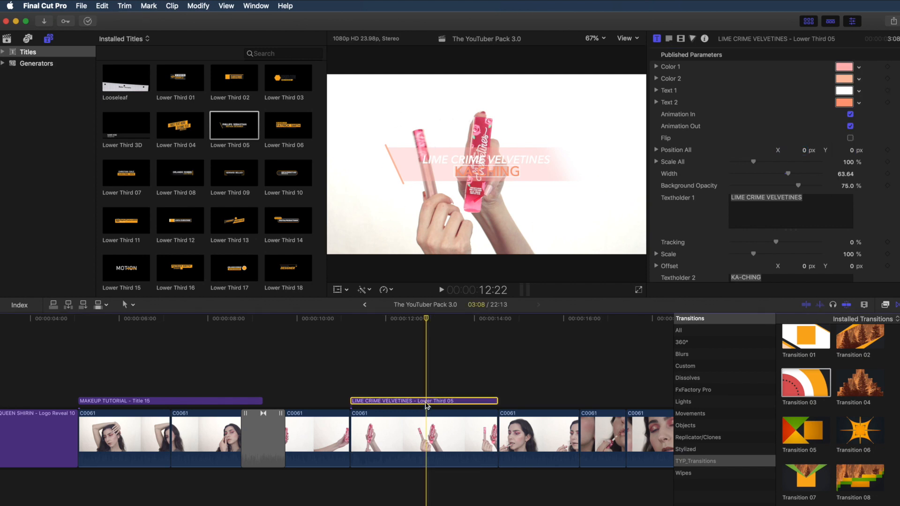
{"action": "left_click", "coordinate": [337, 290]}
{"action": "left_click_drag", "start_coordinate": [464, 187], "coordinate": [584, 183]}
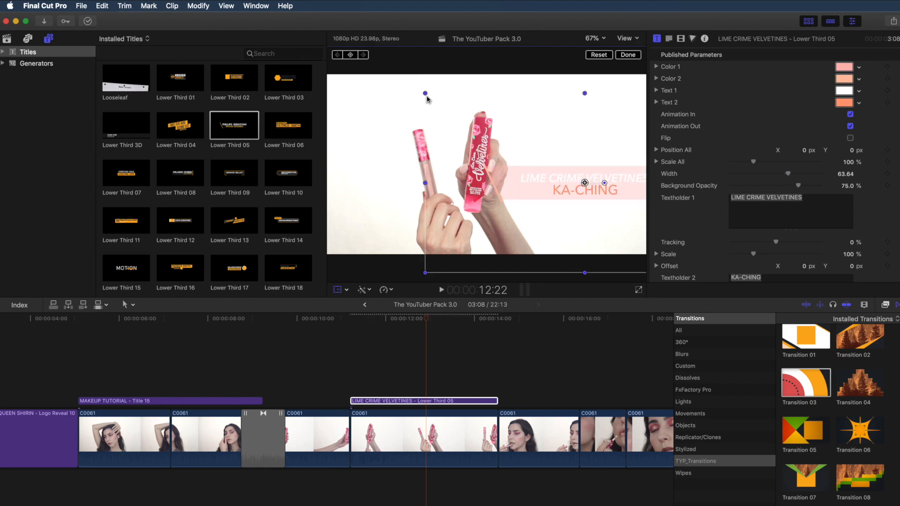
{"action": "left_click_drag", "start_coordinate": [425, 92], "coordinate": [483, 125]}
{"action": "mouse_move", "coordinate": [753, 162]}
{"action": "left_mouse_down"}
{"action": "mouse_move", "coordinate": [762, 162]}
{"action": "mouse_move", "coordinate": [746, 161]}
{"action": "mouse_move", "coordinate": [753, 162]}
{"action": "left_mouse_up"}
{"action": "left_click_drag", "start_coordinate": [585, 183], "coordinate": [582, 183]}
{"action": "left_click", "coordinate": [628, 54]}
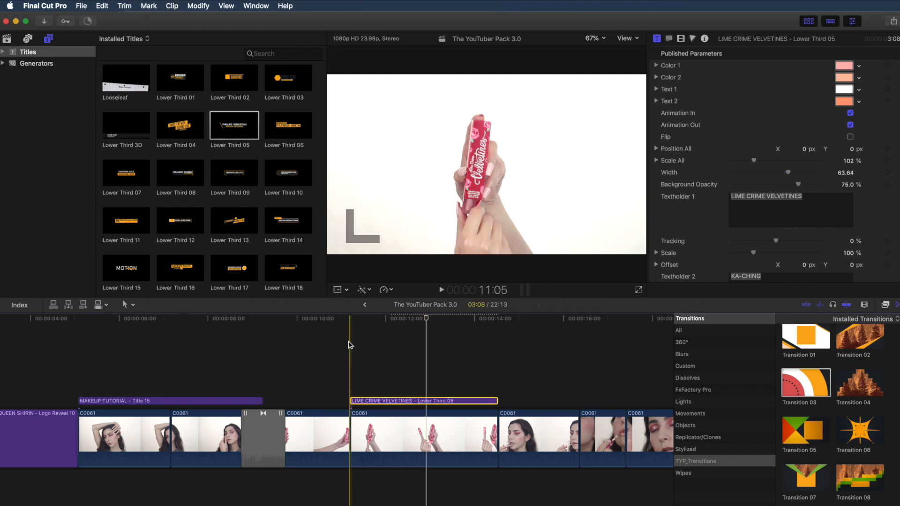
Play back the repositioned lower third from its start and park the playhead near its end
{"action": "key", "text": "space"}
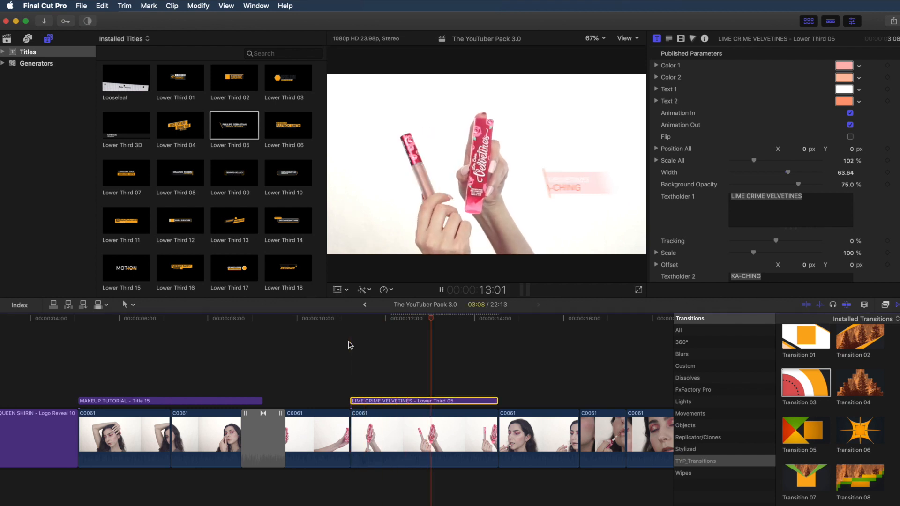
{"action": "key", "text": "space"}
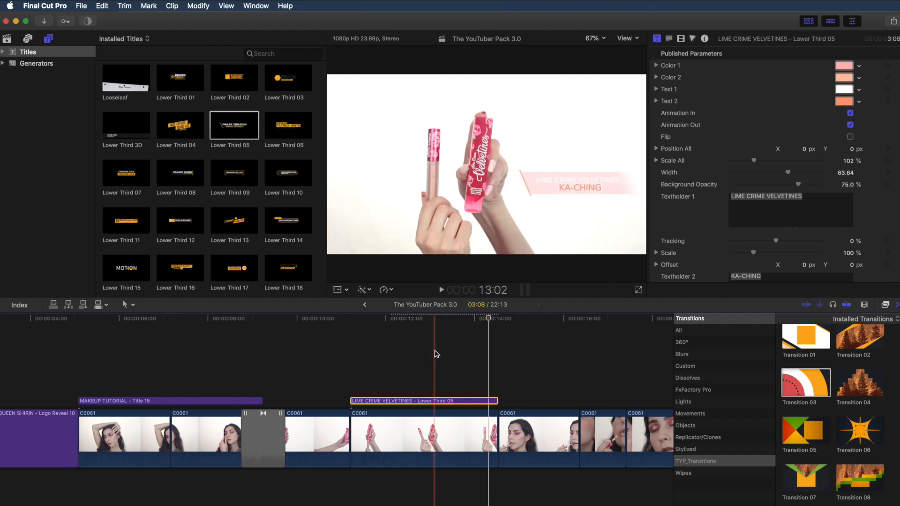
{"action": "left_click", "coordinate": [469, 335]}
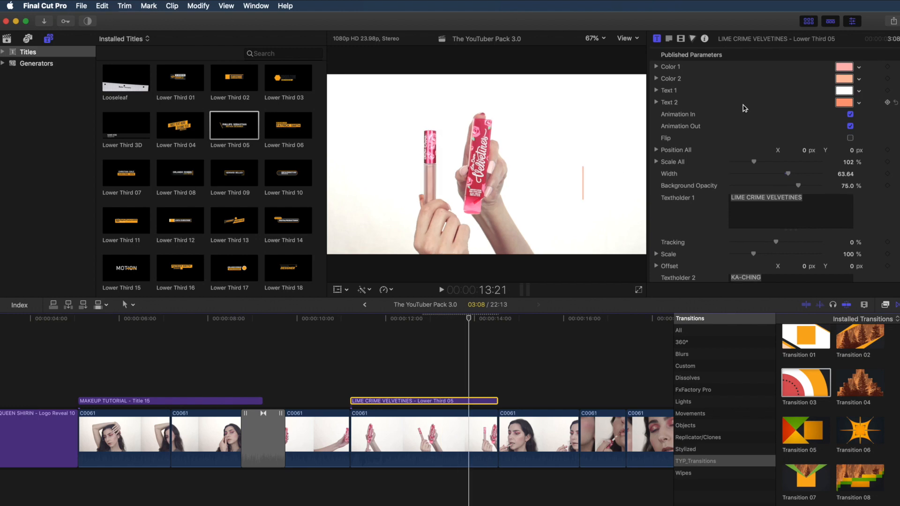
Turn off the lower third's Animation Out and play it back from its start
{"action": "left_click", "coordinate": [851, 127]}
{"action": "left_click", "coordinate": [351, 331]}
{"action": "key", "text": "space"}
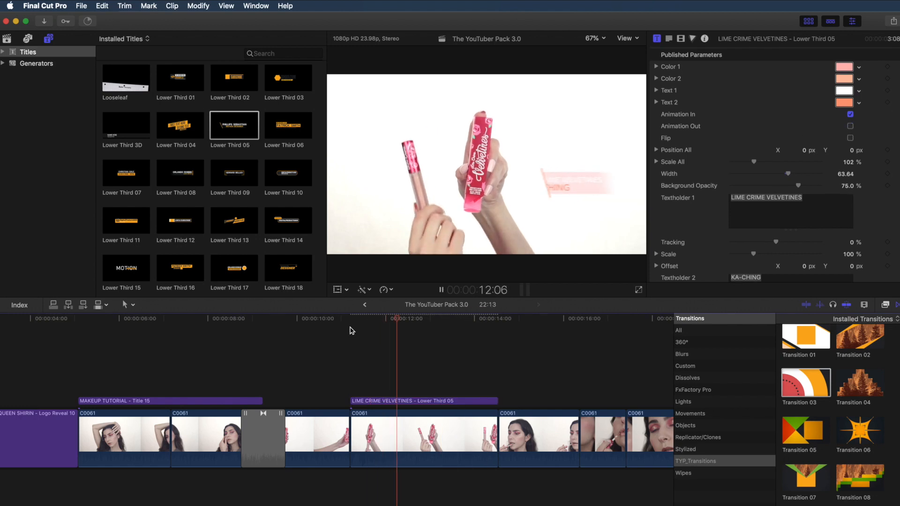
{"action": "key", "text": "space"}
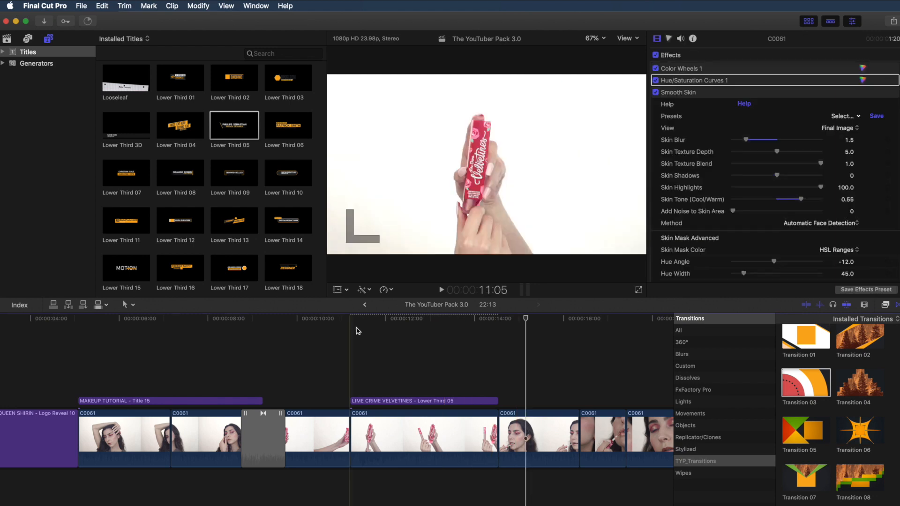
{"action": "left_click", "coordinate": [469, 324]}
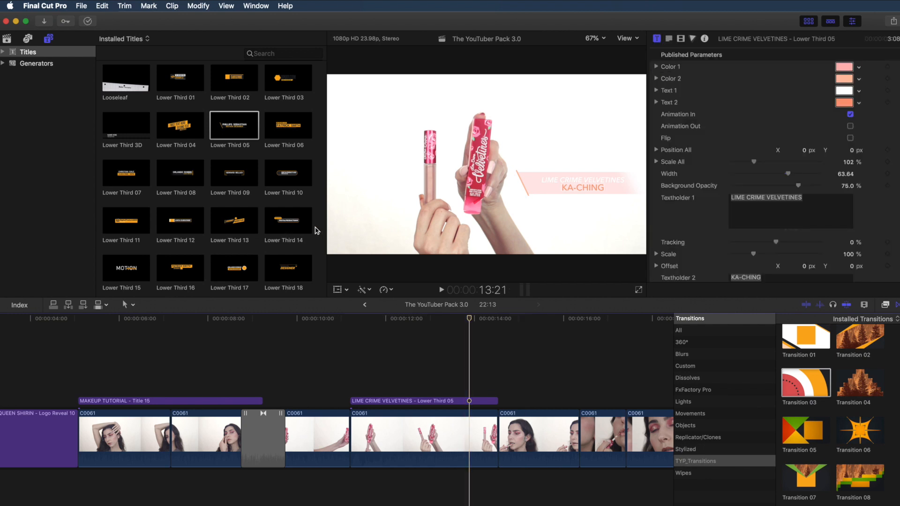
Add the Side Info 10 title above the second half of the lower third and trim its end to 3:11 long
{"action": "scroll", "coordinate": [317, 230], "scroll_direction": "down", "scroll_amount": 15}
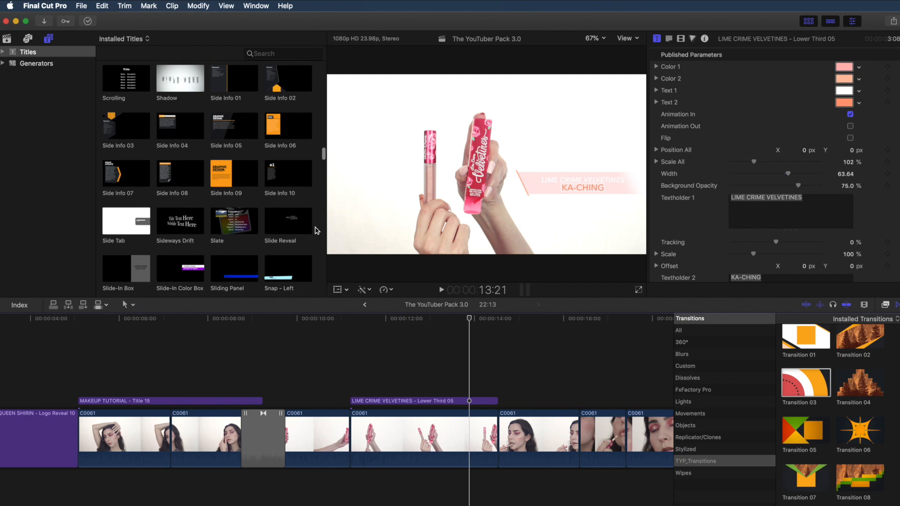
{"action": "scroll", "coordinate": [316, 231], "scroll_direction": "up", "scroll_amount": 2}
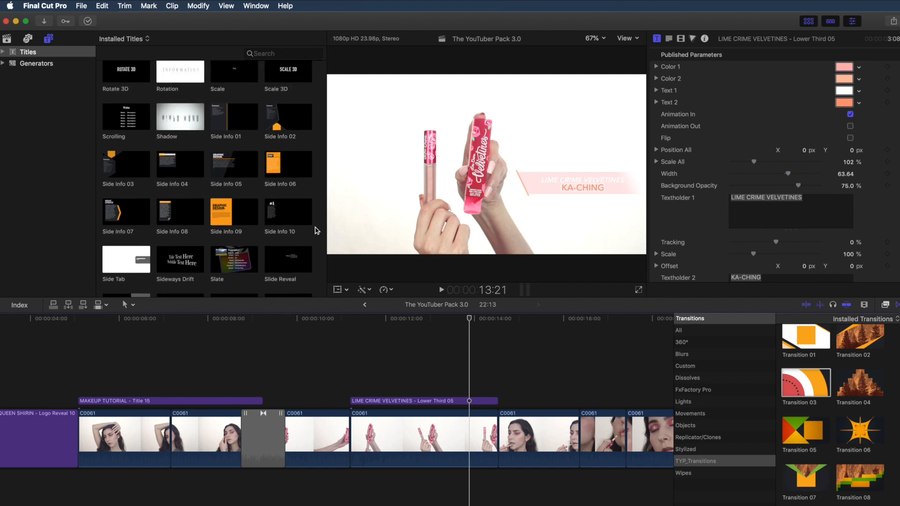
{"action": "scroll", "coordinate": [317, 231], "scroll_direction": "up", "scroll_amount": 1}
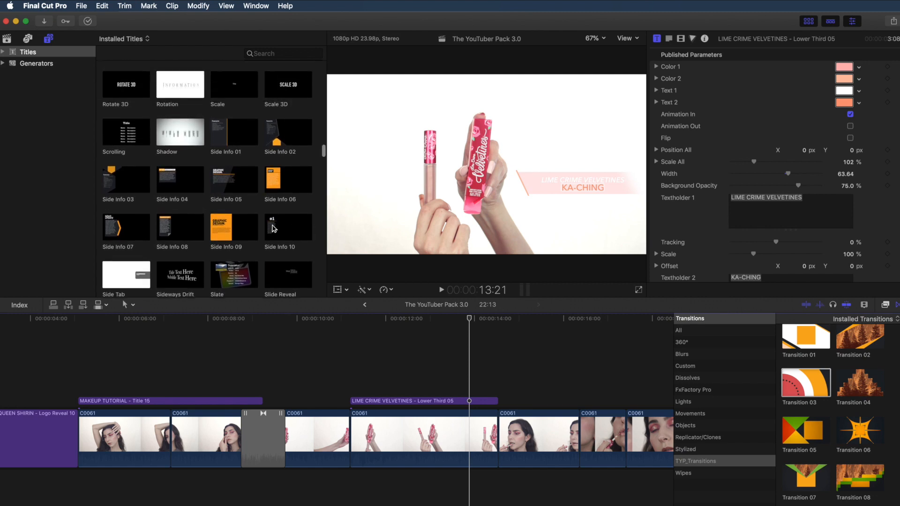
{"action": "left_click_drag", "start_coordinate": [275, 229], "coordinate": [427, 367]}
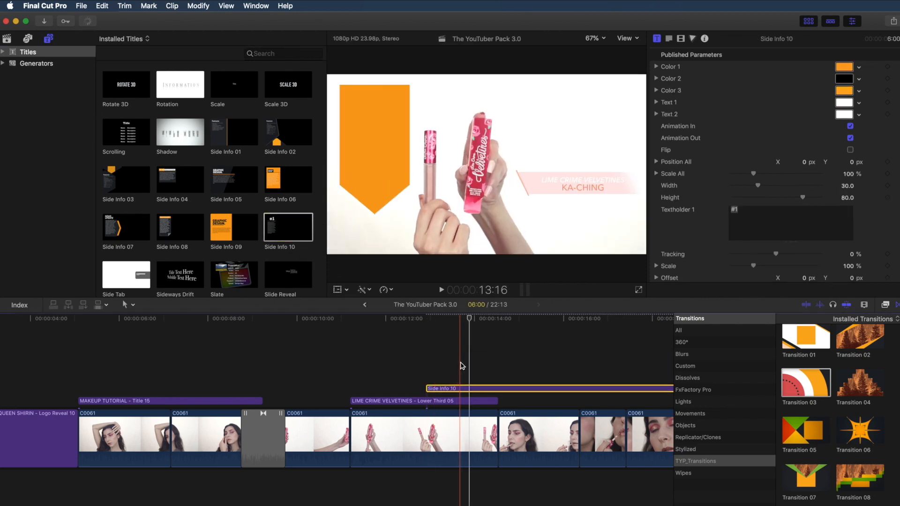
{"action": "scroll", "coordinate": [462, 365], "scroll_direction": "right", "scroll_amount": 5}
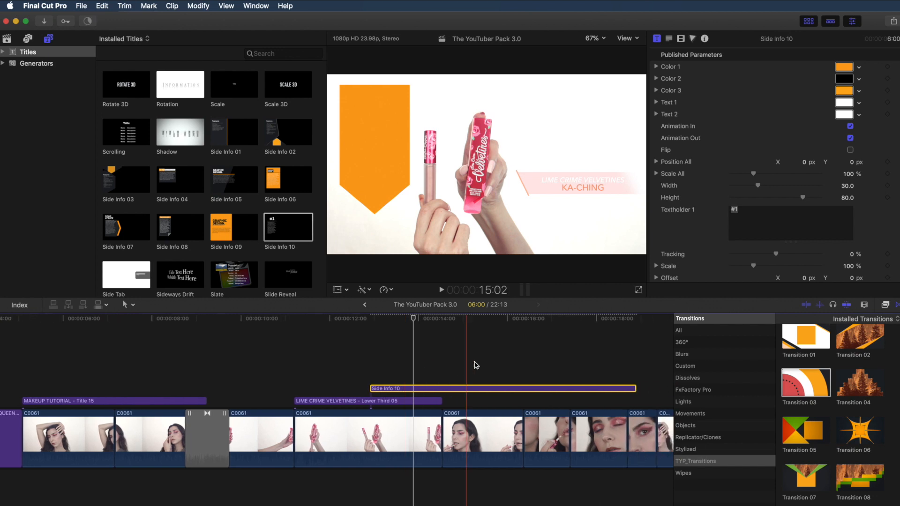
{"action": "left_click_drag", "start_coordinate": [635, 388], "coordinate": [521, 389]}
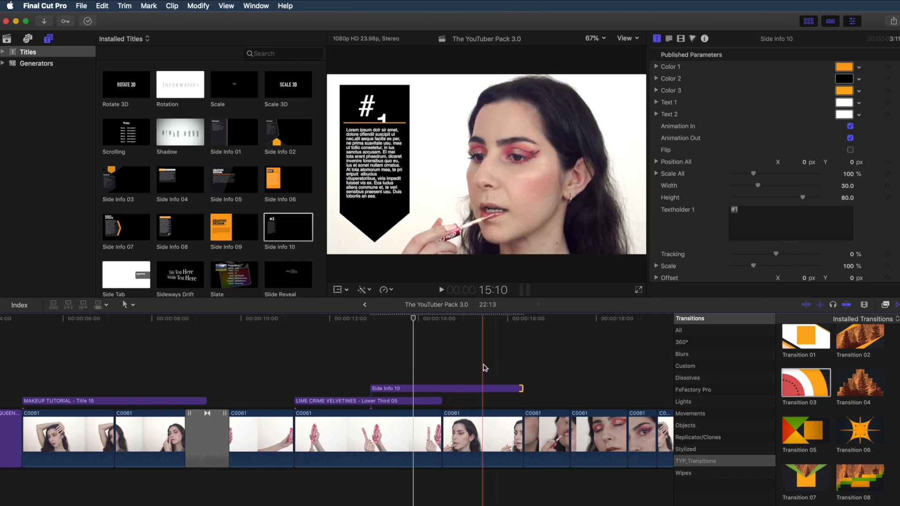
Set the Side Info 10 title's Color 1 and Color 3 to pale pink and its Color 2 to peach
{"action": "left_click", "coordinate": [491, 389]}
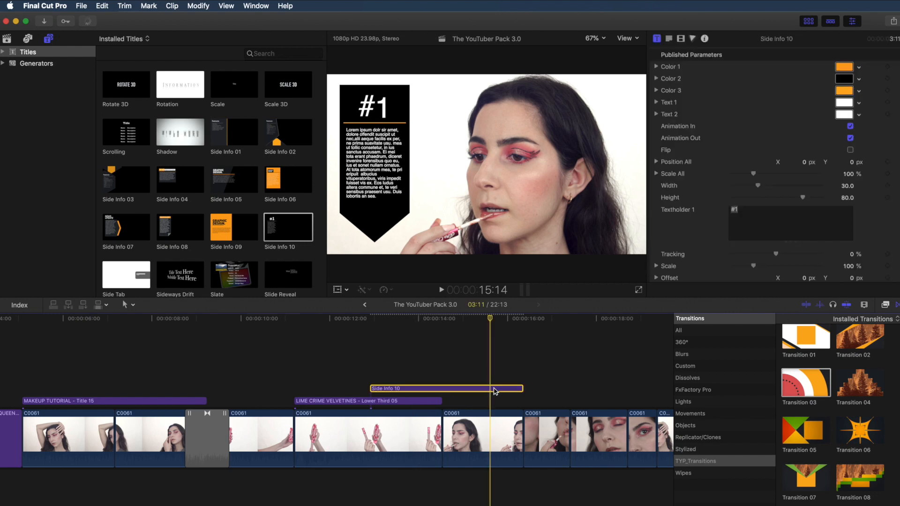
{"action": "left_click", "coordinate": [858, 78]}
{"action": "left_click", "coordinate": [854, 93]}
{"action": "left_click", "coordinate": [855, 95]}
{"action": "left_click", "coordinate": [859, 67]}
{"action": "left_click", "coordinate": [855, 83]}
{"action": "left_click", "coordinate": [859, 90]}
{"action": "left_click", "coordinate": [849, 101]}
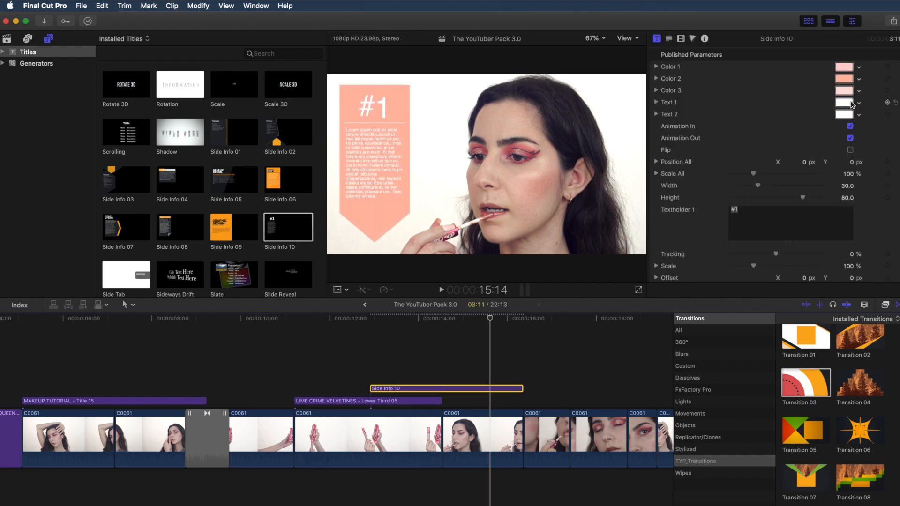
Replace the side info's Textholder 2 text with "Apply Ka-Ching to lips."
{"action": "scroll", "coordinate": [756, 220], "scroll_direction": "down", "scroll_amount": 5}
{"action": "left_click", "coordinate": [736, 217]}
{"action": "key", "text": "super+a"}
{"action": "type", "text": "Apply Ka-Ching to lips."}
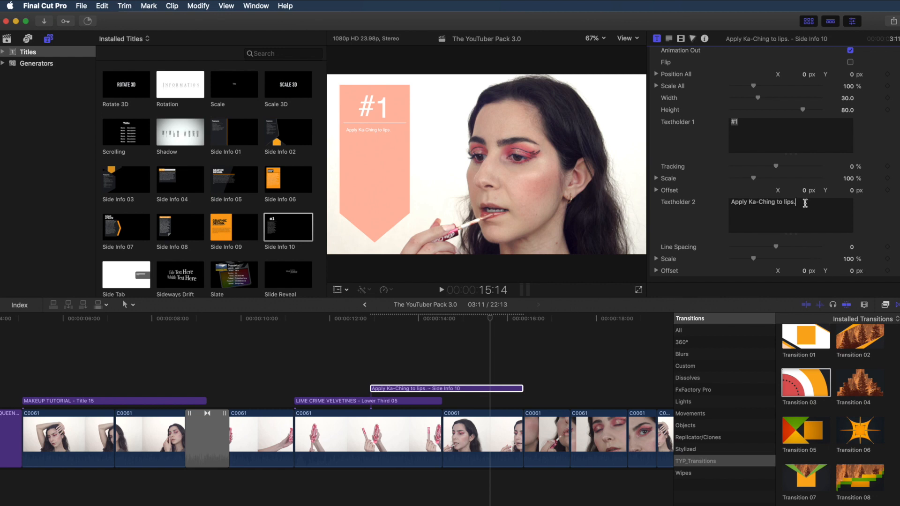
Format the "Apply Ka-Ching to lips." text in Avenir Next Demi Bold Italic at size 88
{"action": "left_click_drag", "start_coordinate": [804, 203], "coordinate": [725, 205]}
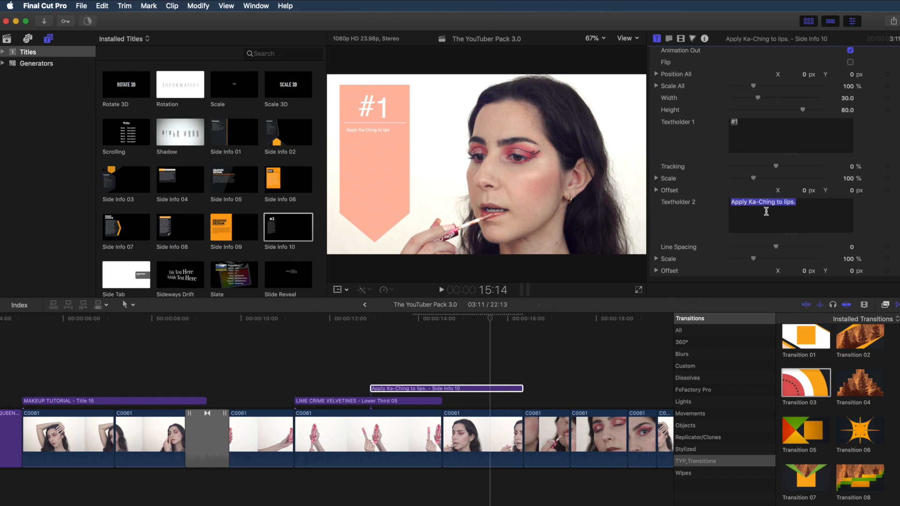
{"action": "left_click", "coordinate": [668, 40]}
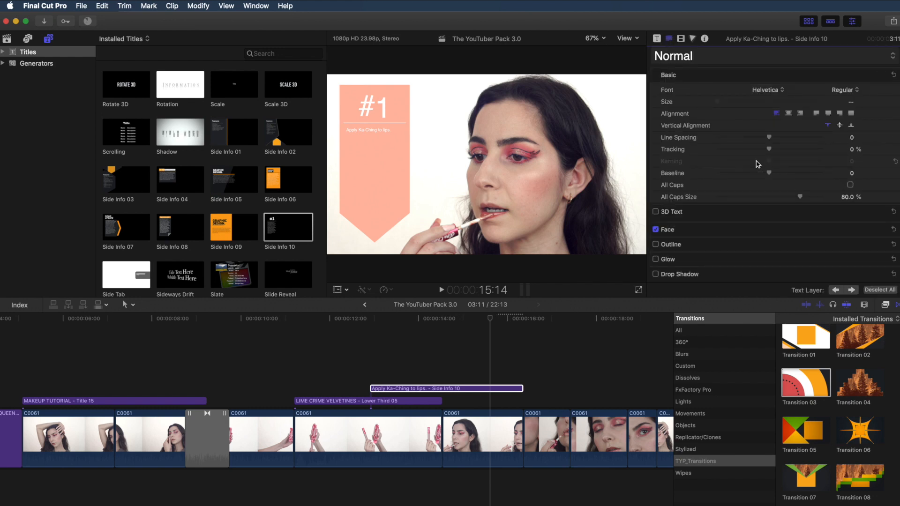
{"action": "left_click", "coordinate": [360, 126]}
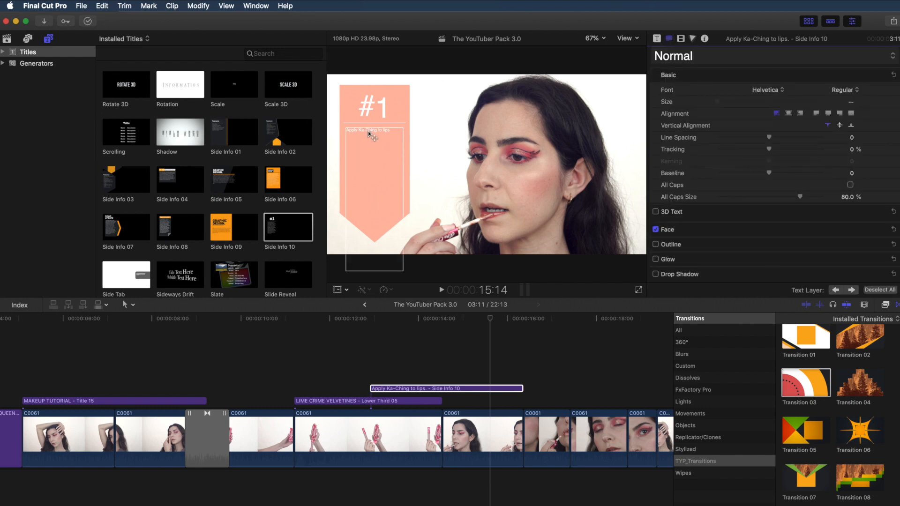
{"action": "left_click", "coordinate": [367, 134]}
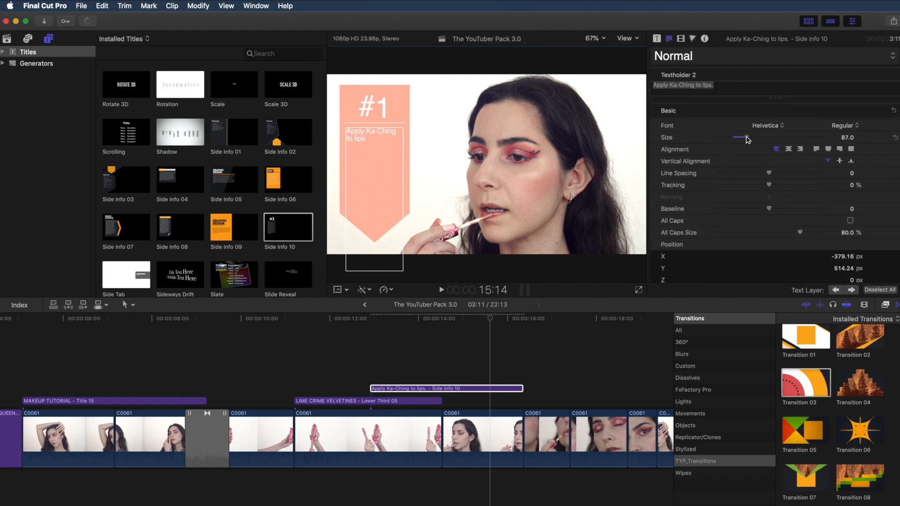
{"action": "left_click", "coordinate": [767, 125]}
{"action": "scroll", "coordinate": [771, 128], "scroll_direction": "up", "scroll_amount": 10}
{"action": "scroll", "coordinate": [771, 128], "scroll_direction": "up", "scroll_amount": 15}
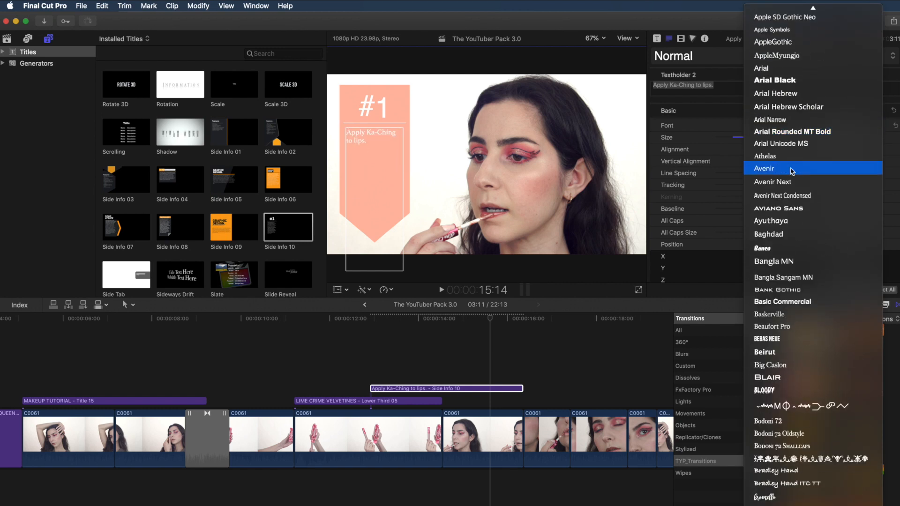
{"action": "left_click", "coordinate": [772, 182]}
{"action": "left_click", "coordinate": [847, 126]}
{"action": "left_click", "coordinate": [860, 220]}
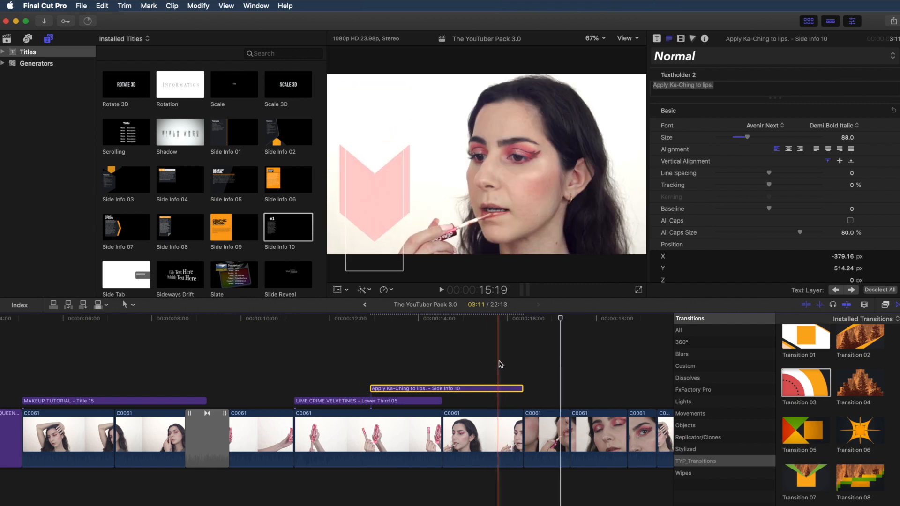
Turn off Animation Out for the Side Info 10 title and play it back
{"action": "left_click", "coordinate": [500, 378]}
{"action": "left_click", "coordinate": [505, 390]}
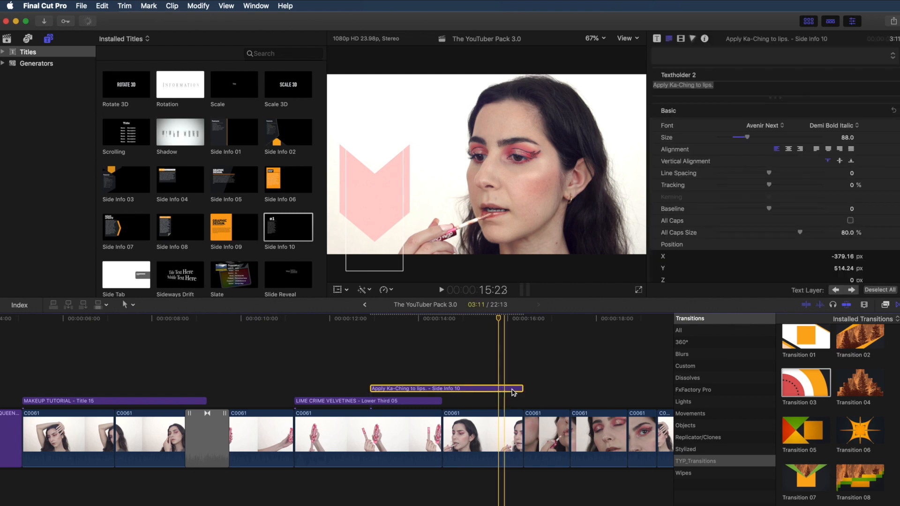
{"action": "left_click", "coordinate": [656, 39]}
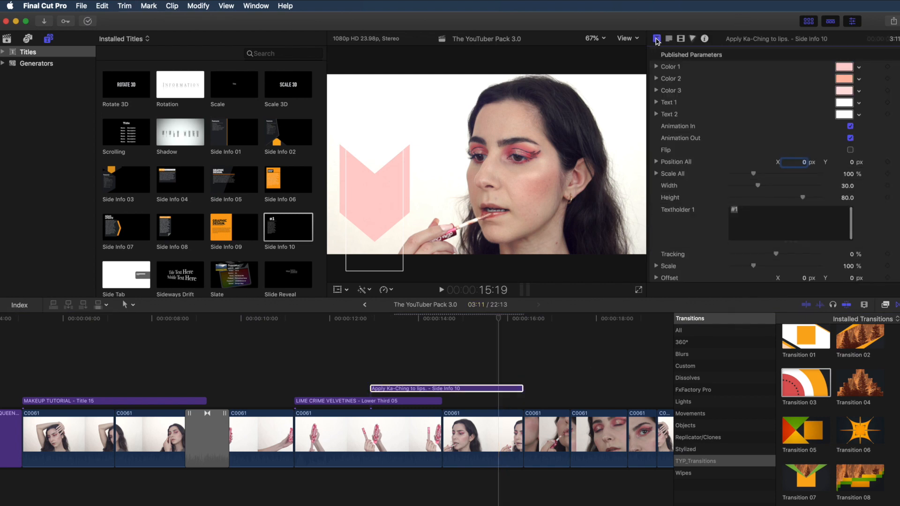
{"action": "left_click", "coordinate": [850, 139]}
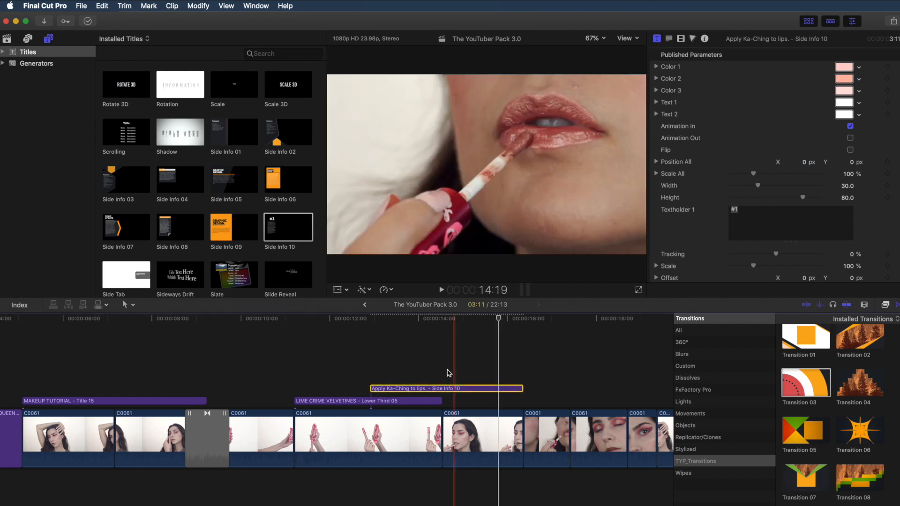
{"action": "key", "text": "space"}
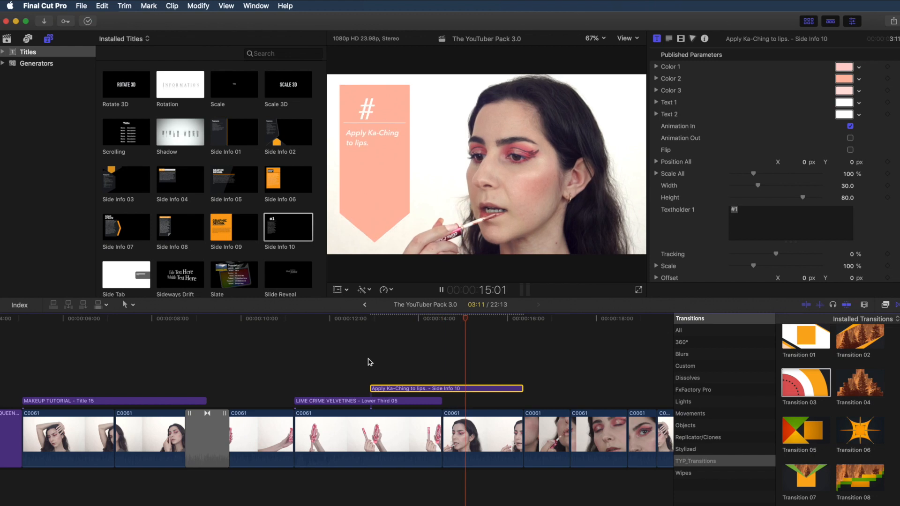
{"action": "key", "text": "space"}
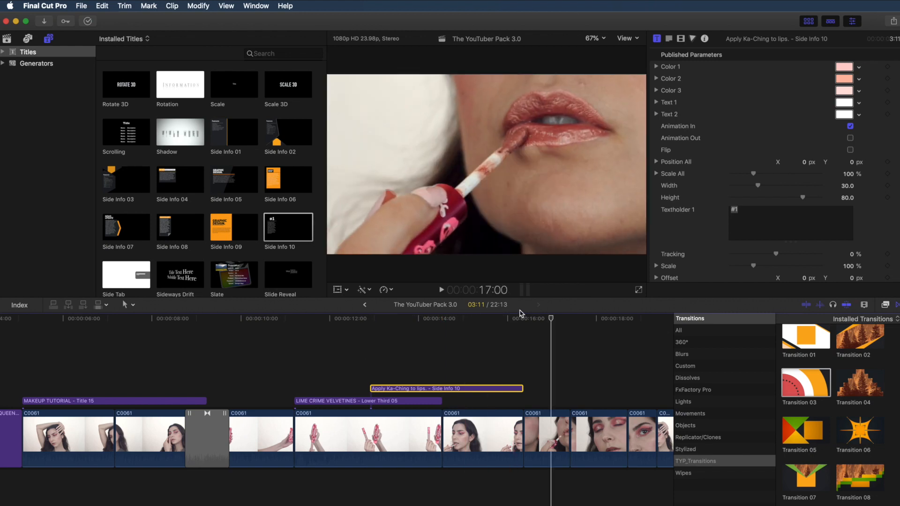
Add the Lower Third 24 title right after the side info and trim it to end with the last clip
{"action": "scroll", "coordinate": [263, 206], "scroll_direction": "down", "scroll_amount": 10}
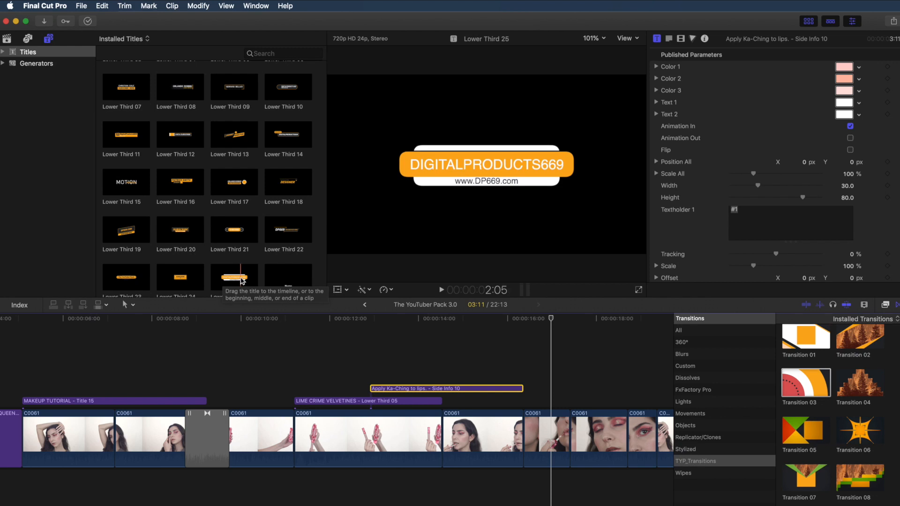
{"action": "left_click_drag", "start_coordinate": [183, 279], "coordinate": [524, 362]}
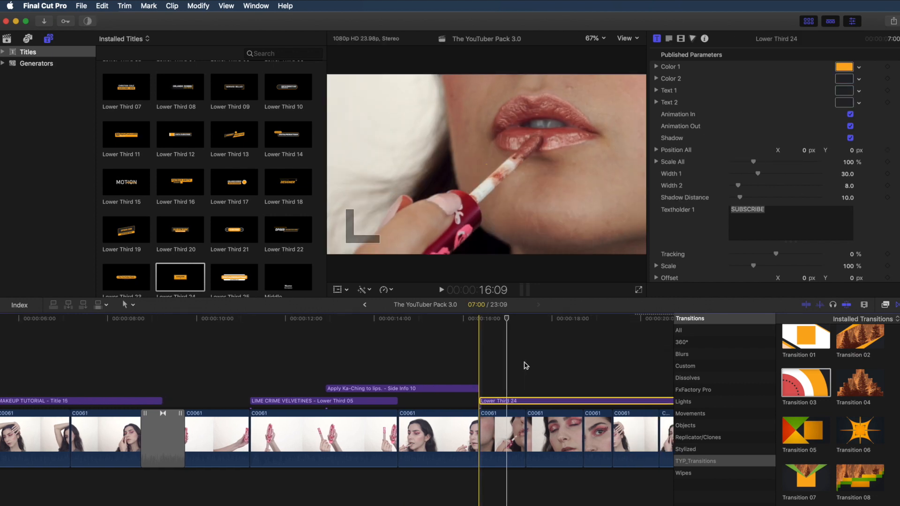
{"action": "scroll", "coordinate": [525, 365], "scroll_direction": "right", "scroll_amount": 5}
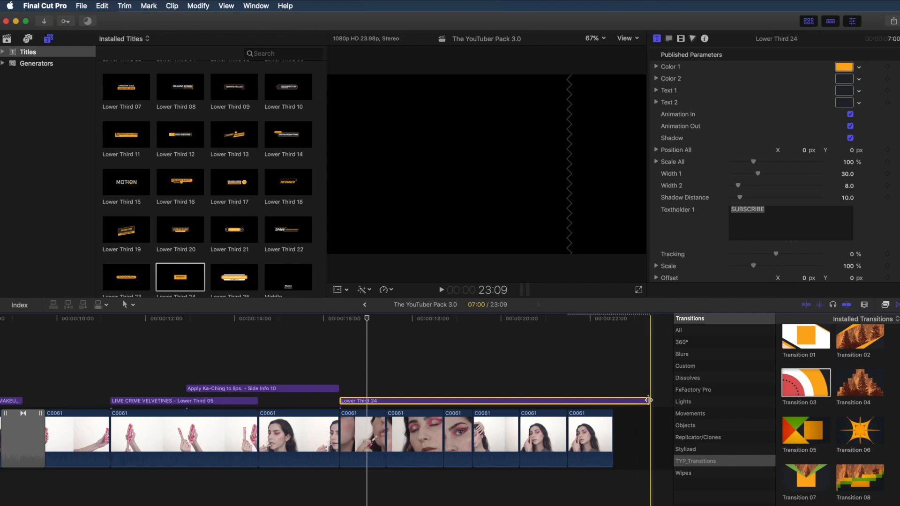
{"action": "left_click_drag", "start_coordinate": [649, 399], "coordinate": [610, 400]}
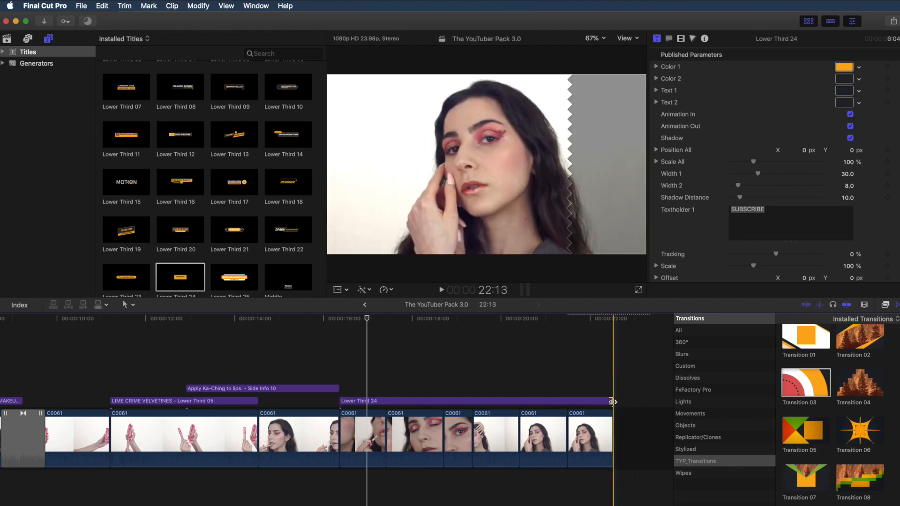
{"action": "left_click", "coordinate": [406, 319]}
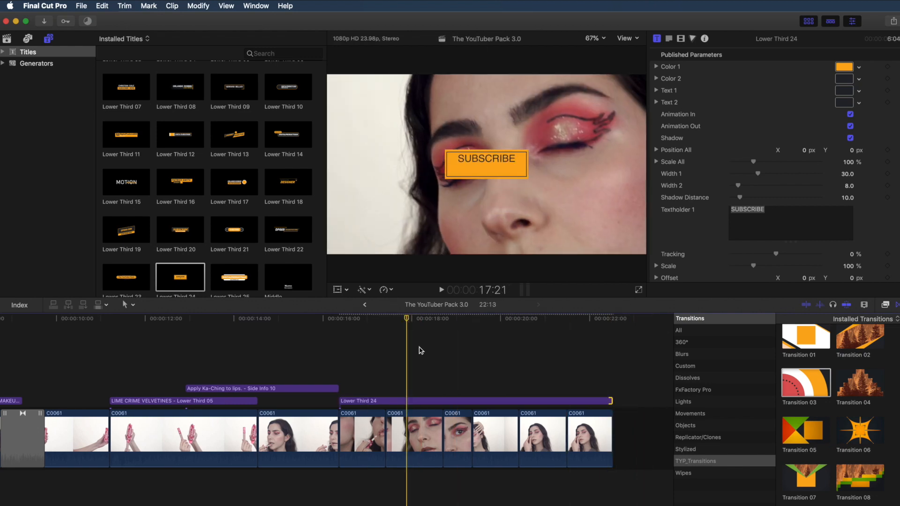
Change Color 1 of the Lower Third 24 title to coral
{"action": "left_click", "coordinate": [421, 401]}
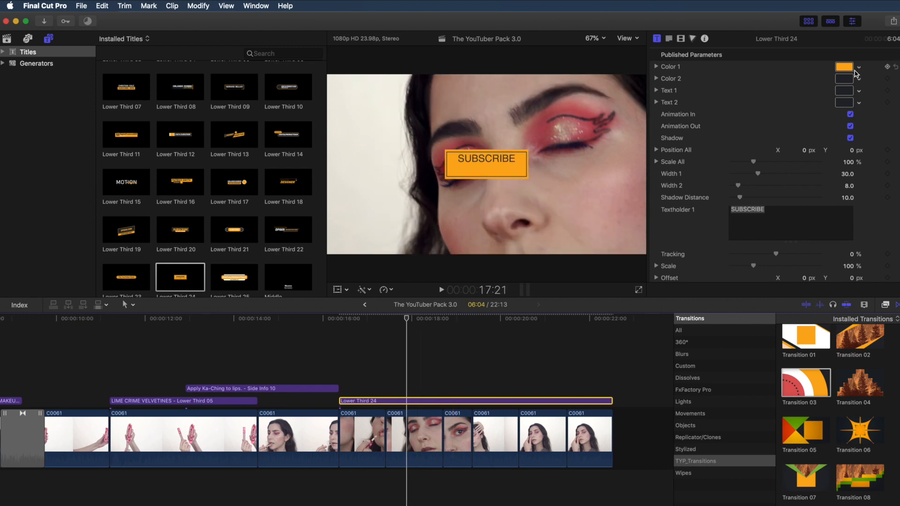
{"action": "left_click", "coordinate": [858, 68]}
{"action": "left_click", "coordinate": [866, 78]}
Set Color 2, Text 1 and Text 2 of the Lower Third 24 title to white
{"action": "left_click", "coordinate": [858, 78]}
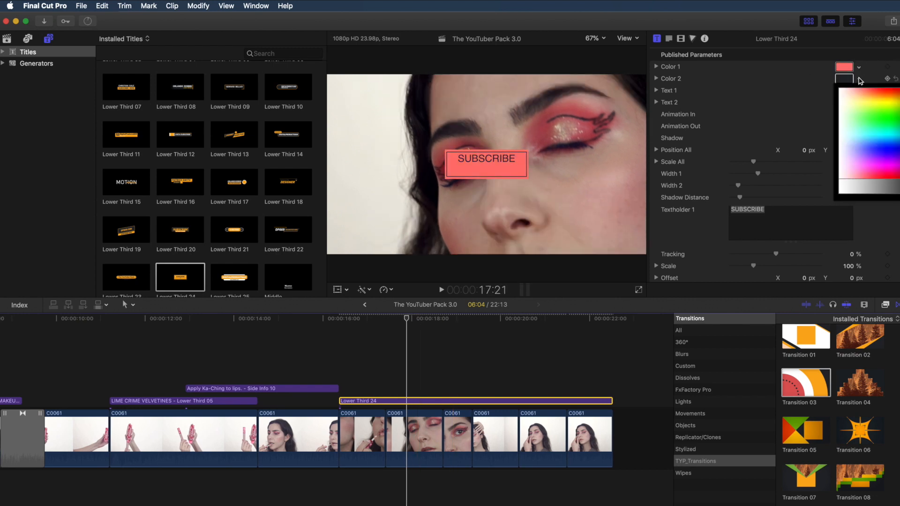
{"action": "left_click", "coordinate": [842, 92]}
{"action": "left_click", "coordinate": [859, 90]}
{"action": "left_click", "coordinate": [844, 104]}
{"action": "left_click_drag", "start_coordinate": [556, 320], "coordinate": [483, 319]}
{"action": "left_click", "coordinate": [858, 102]}
{"action": "left_click", "coordinate": [841, 116]}
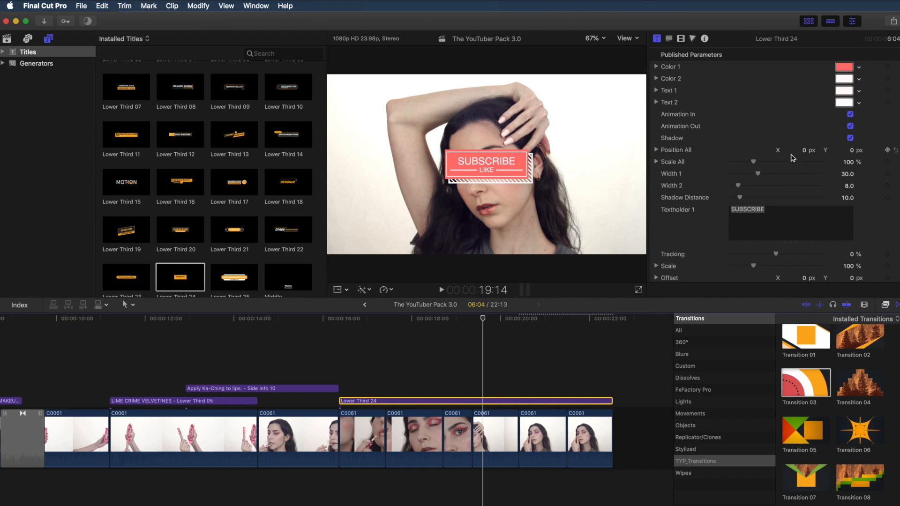
Set the Lower Third 24 title's Position All X to -56 px
{"action": "left_click", "coordinate": [804, 150]}
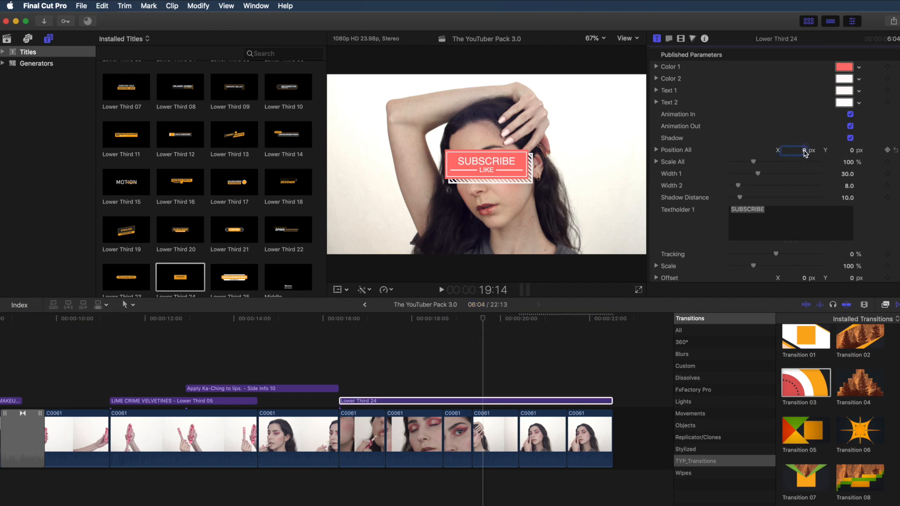
{"action": "type", "text": "-2.2"}
{"action": "left_click_drag", "start_coordinate": [804, 151], "coordinate": [804, 176]}
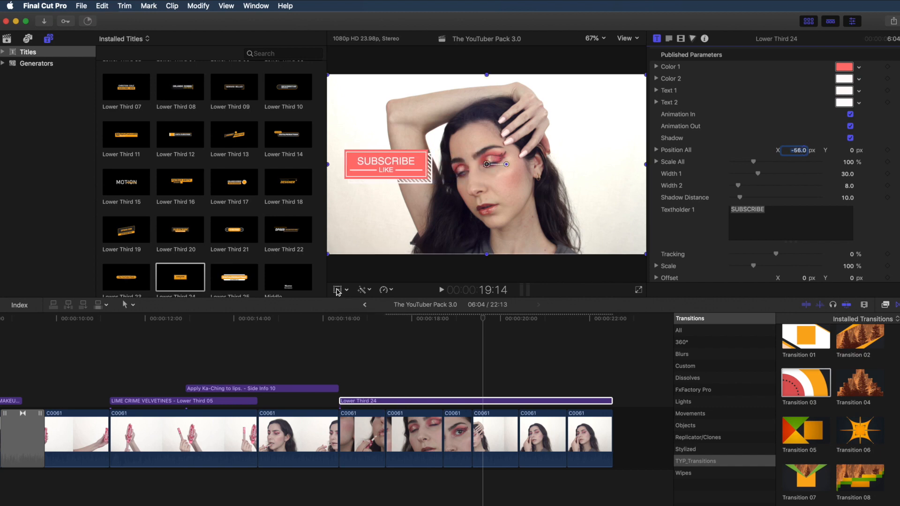
Scale the Lower Third 24 title to 69% and move it into the lower-left corner of the frame with Transform
{"action": "left_click", "coordinate": [337, 290]}
{"action": "left_click_drag", "start_coordinate": [487, 164], "coordinate": [480, 223]}
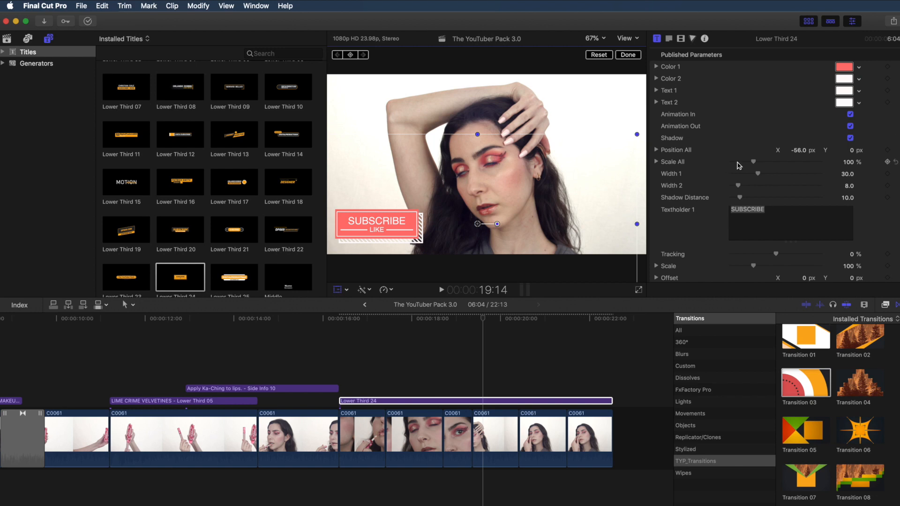
{"action": "left_click_drag", "start_coordinate": [753, 164], "coordinate": [747, 165]}
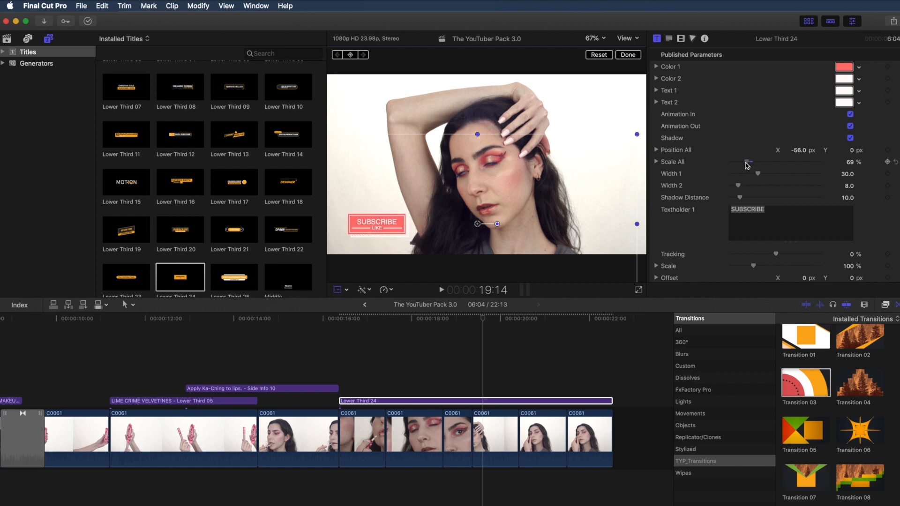
{"action": "left_click_drag", "start_coordinate": [473, 229], "coordinate": [463, 230]}
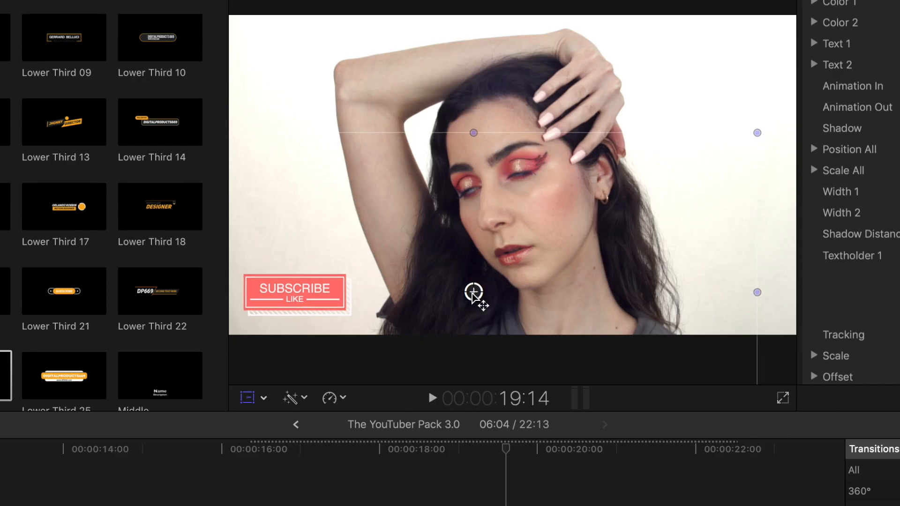
{"action": "left_click_drag", "start_coordinate": [474, 293], "coordinate": [473, 293]}
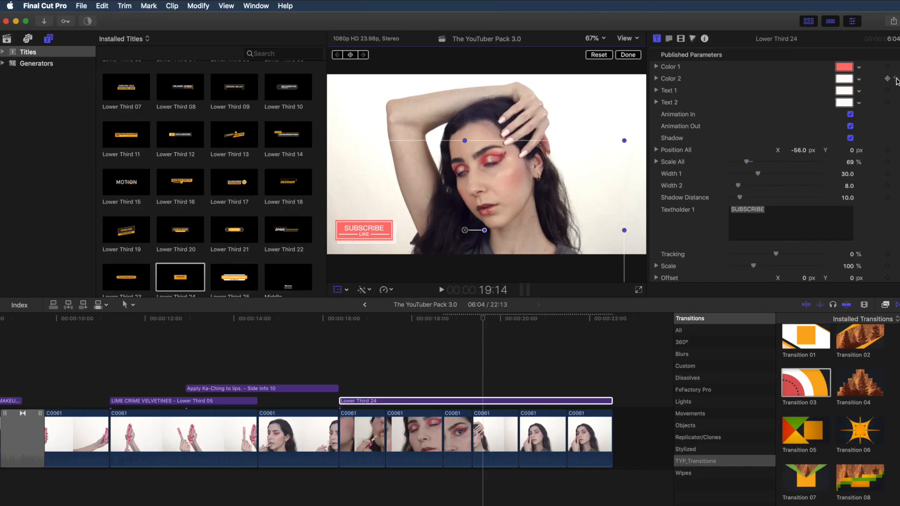
Reset Color 2 and Text 2 of Lower Third 24, and recolour Color 2 light pink and Text 2 white
{"action": "left_click", "coordinate": [896, 80]}
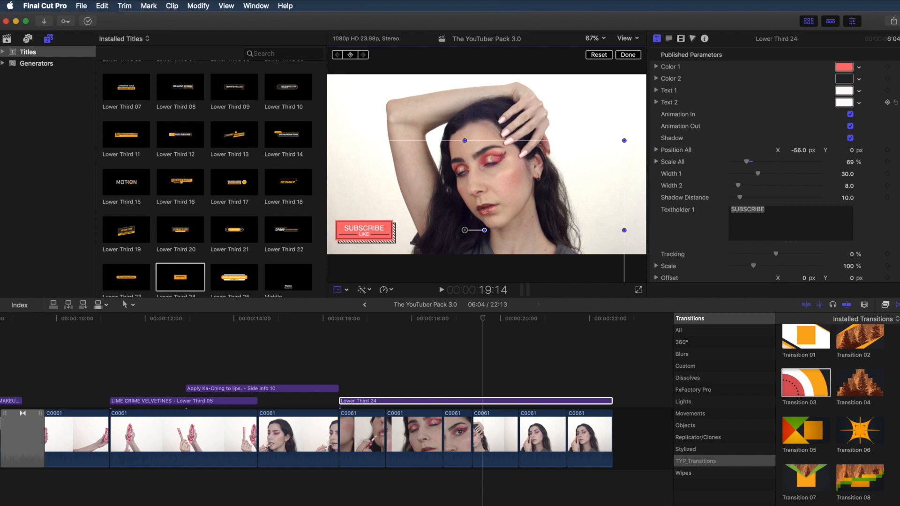
{"action": "left_click", "coordinate": [895, 103]}
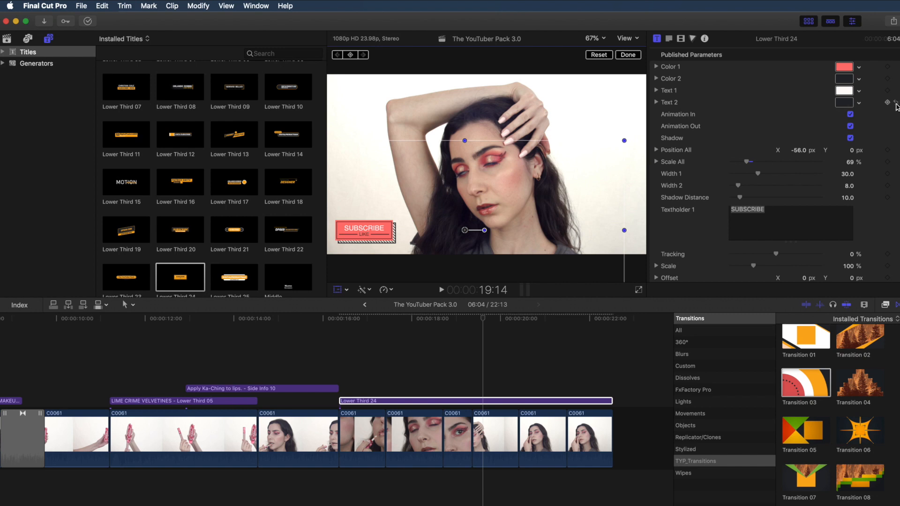
{"action": "left_click", "coordinate": [858, 80]}
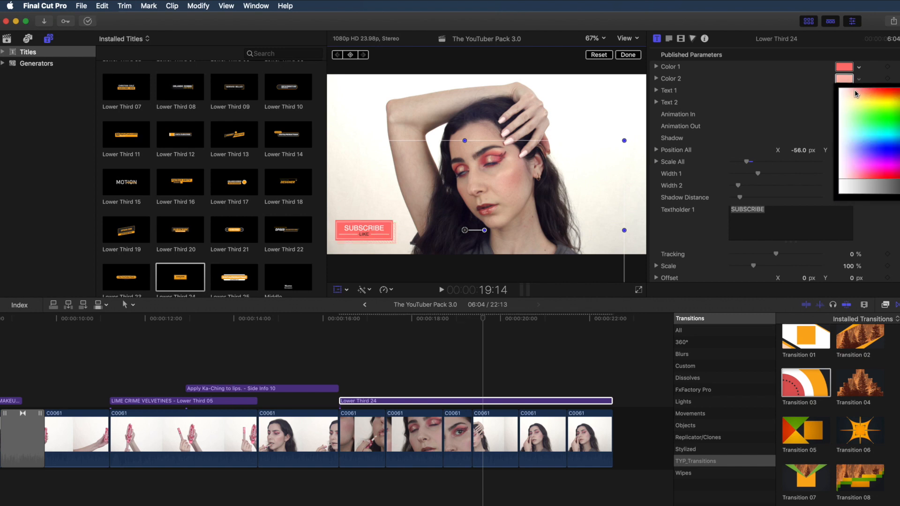
{"action": "left_click", "coordinate": [854, 89]}
{"action": "left_click", "coordinate": [844, 102]}
{"action": "left_click", "coordinate": [841, 115]}
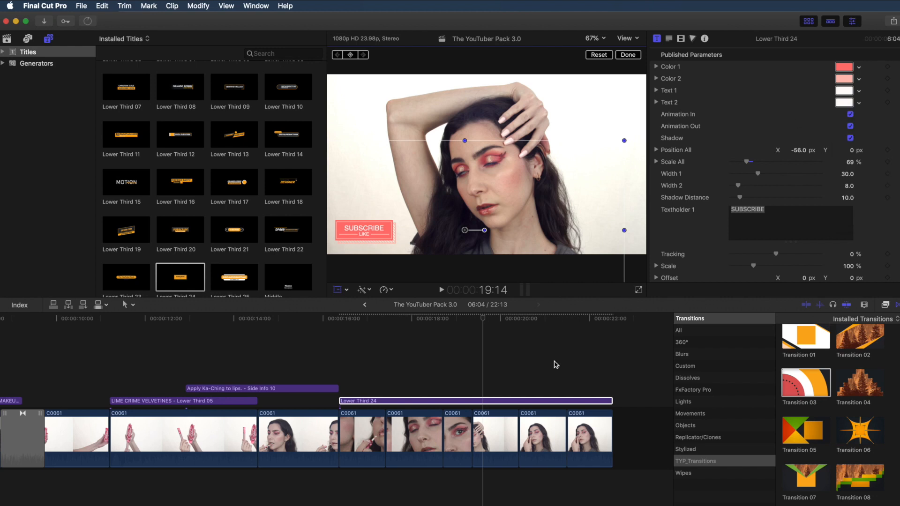
Play back the Lower Third 24 title from its start to check its animation
{"action": "left_click", "coordinate": [338, 319]}
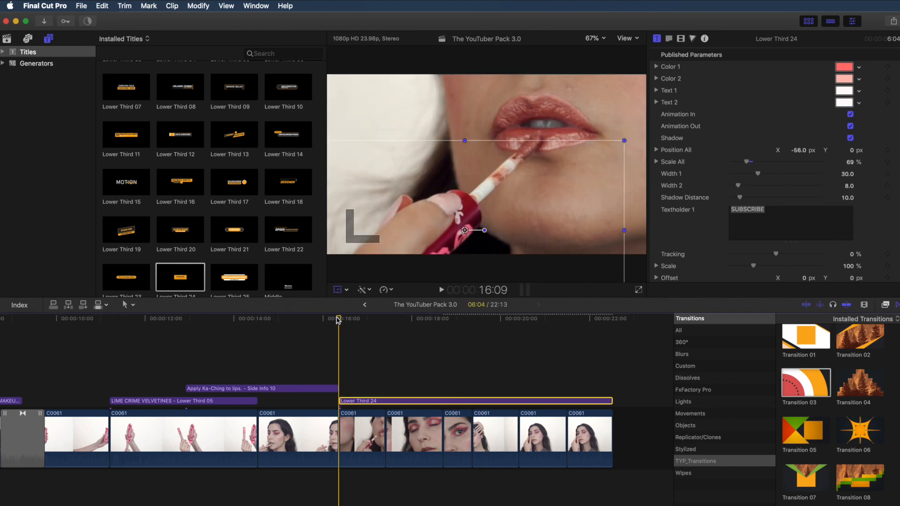
{"action": "key", "text": "space"}
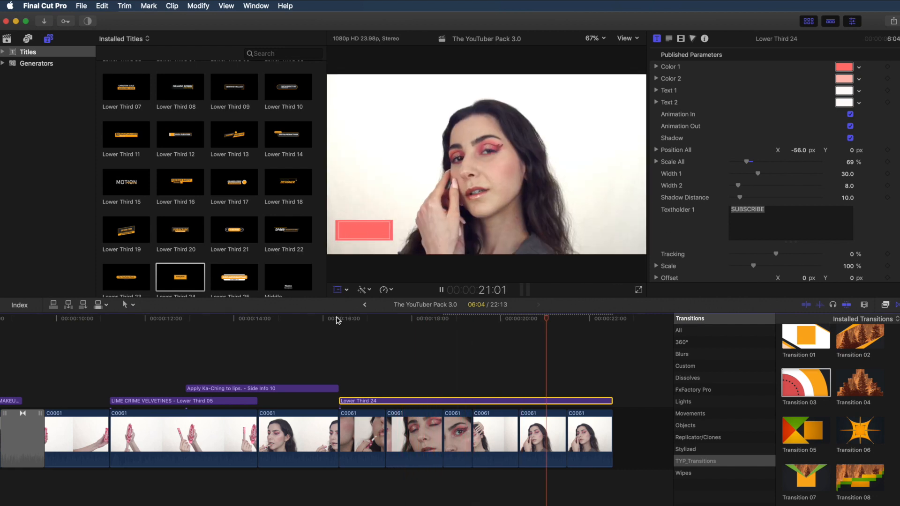
{"action": "left_click", "coordinate": [313, 258]}
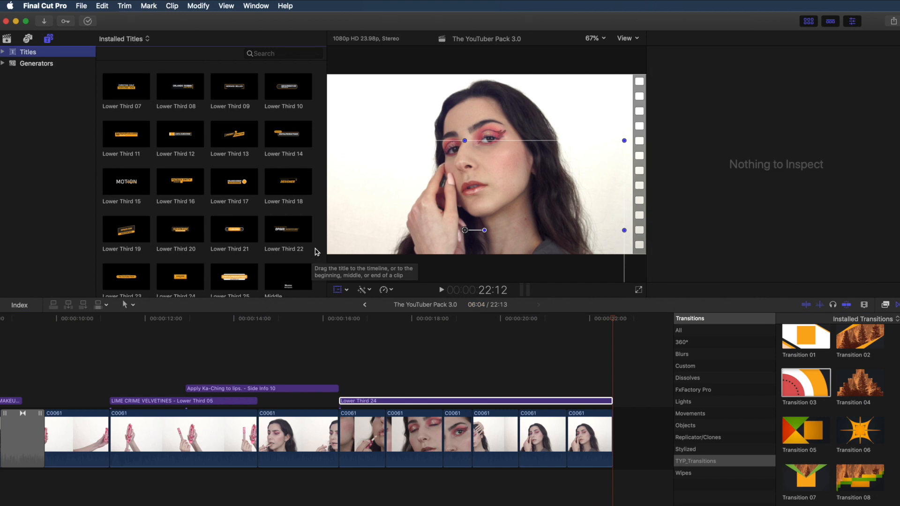
Add the End Screen 01 title to the main storyline directly after the last clip
{"action": "scroll", "coordinate": [315, 252], "scroll_direction": "up", "scroll_amount": 10}
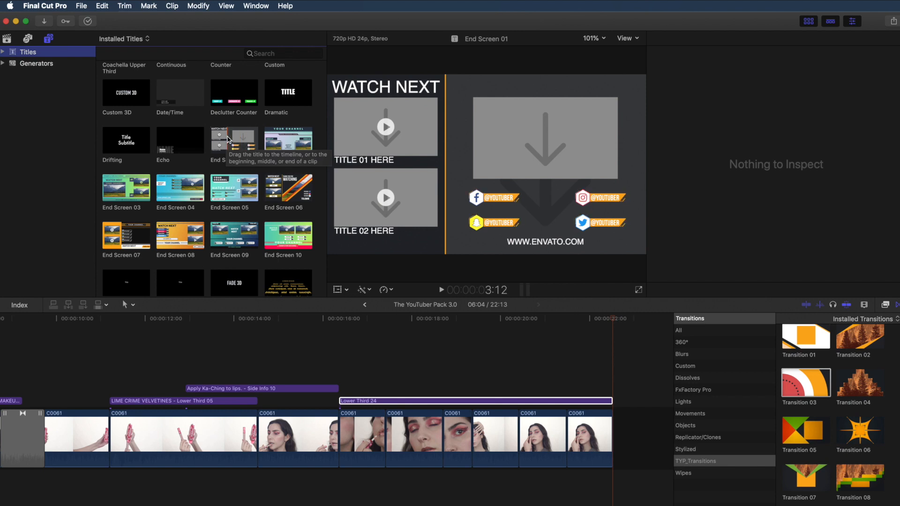
{"action": "left_click_drag", "start_coordinate": [248, 143], "coordinate": [620, 427]}
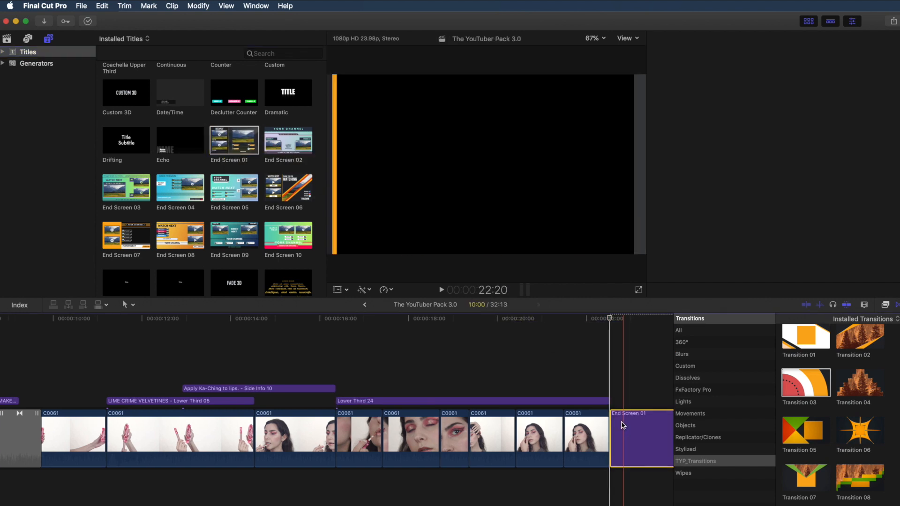
{"action": "scroll", "coordinate": [620, 424], "scroll_direction": "right", "scroll_amount": 10}
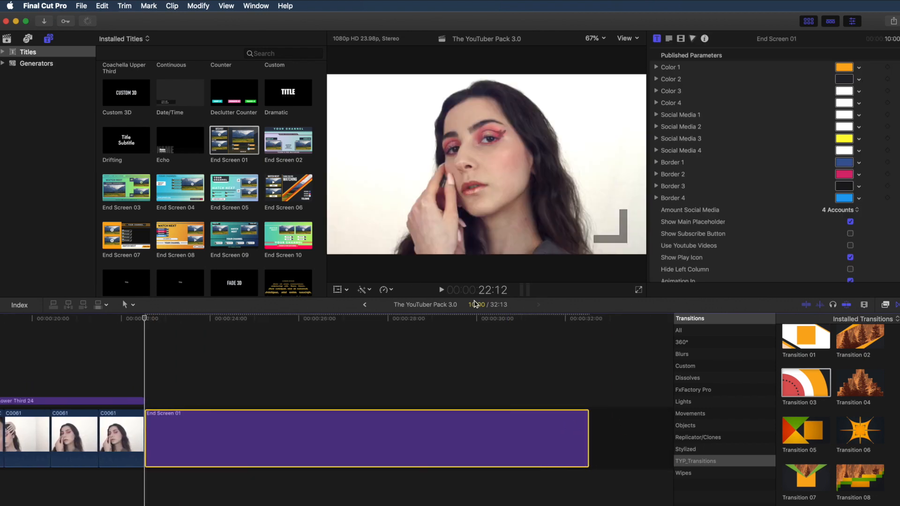
Recolour End Screen 01 with light pink for Color 1 and coral for Color 2, previewing it near its end
{"action": "left_click", "coordinate": [551, 319]}
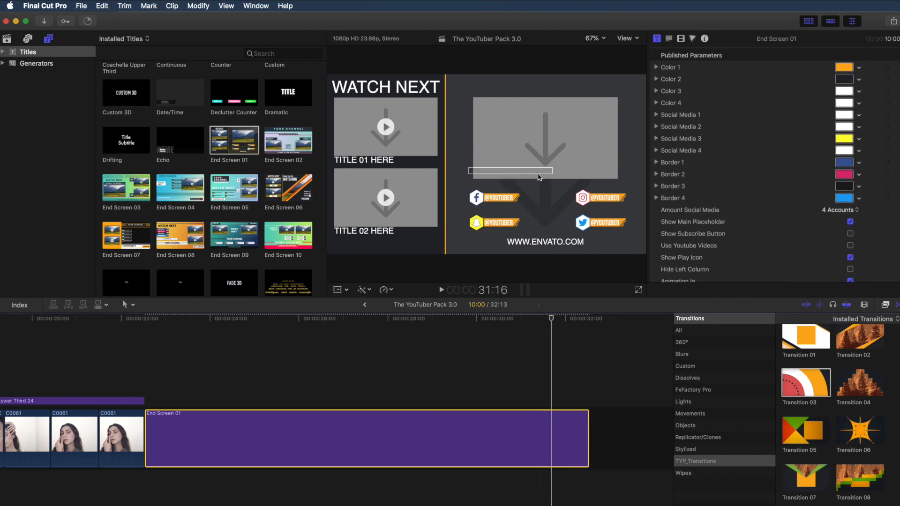
{"action": "left_click", "coordinate": [859, 68]}
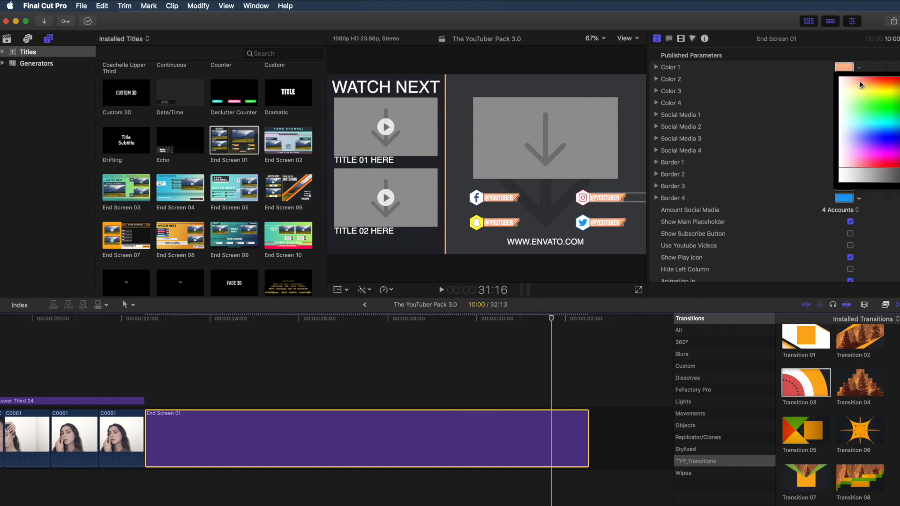
{"action": "left_click", "coordinate": [854, 80]}
{"action": "scroll", "coordinate": [867, 141], "scroll_direction": "down", "scroll_amount": 3}
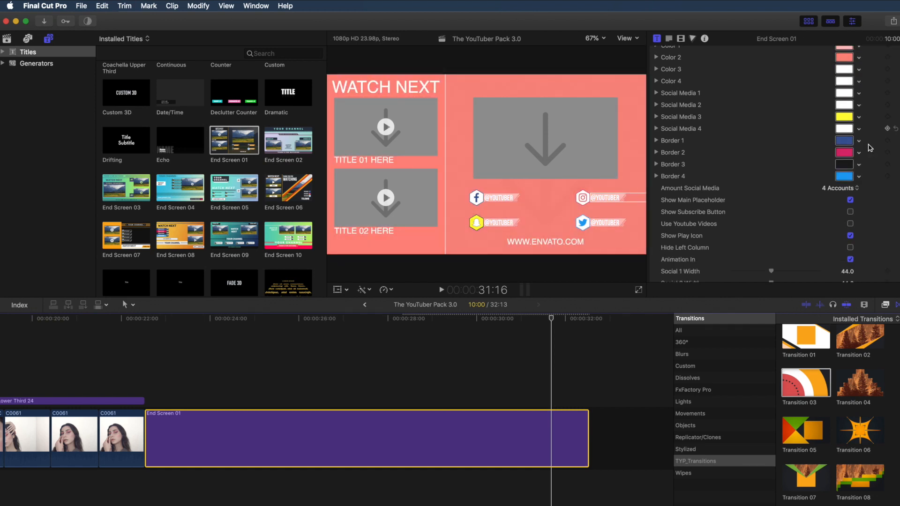
Try the Amount Social Media options of End Screen 01 and set it to 2 Accounts
{"action": "scroll", "coordinate": [870, 148], "scroll_direction": "down", "scroll_amount": 1}
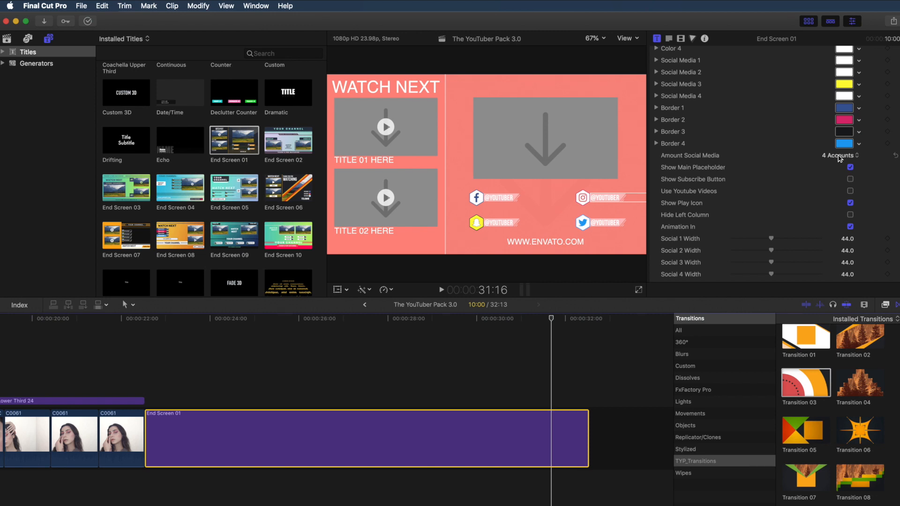
{"action": "left_click", "coordinate": [839, 156]}
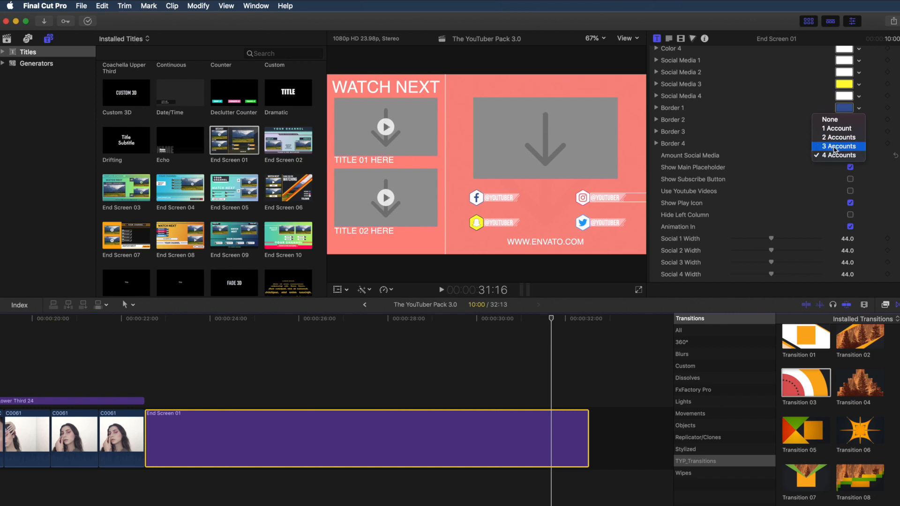
{"action": "left_click", "coordinate": [833, 147]}
{"action": "left_click", "coordinate": [840, 155]}
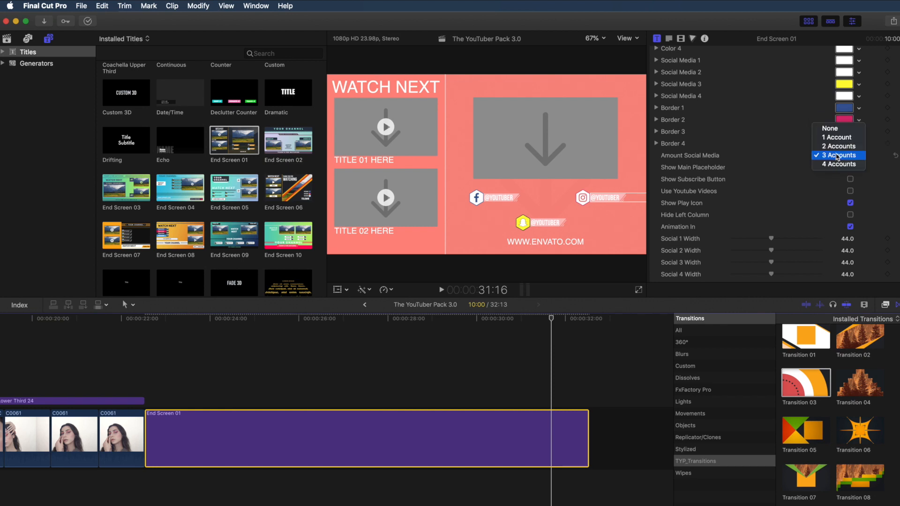
{"action": "left_click", "coordinate": [834, 149]}
{"action": "left_click", "coordinate": [842, 156]}
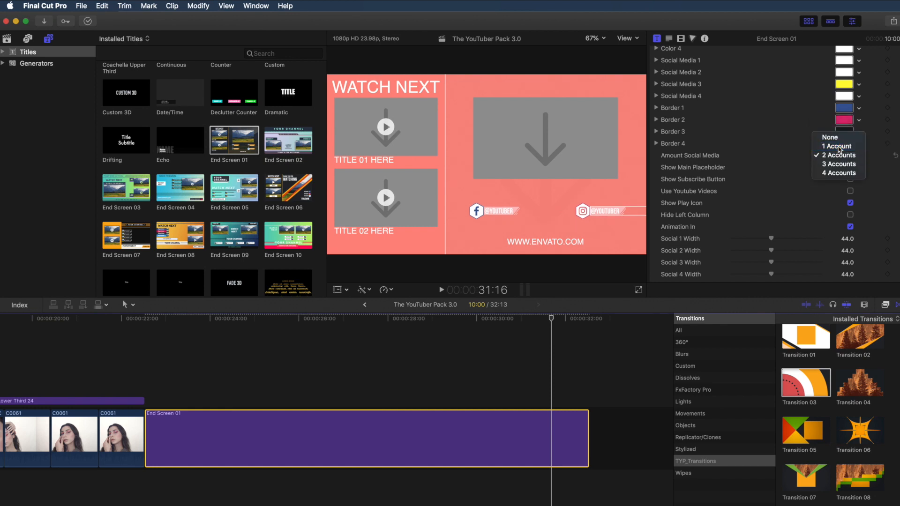
{"action": "left_click", "coordinate": [839, 149]}
{"action": "left_click", "coordinate": [846, 161]}
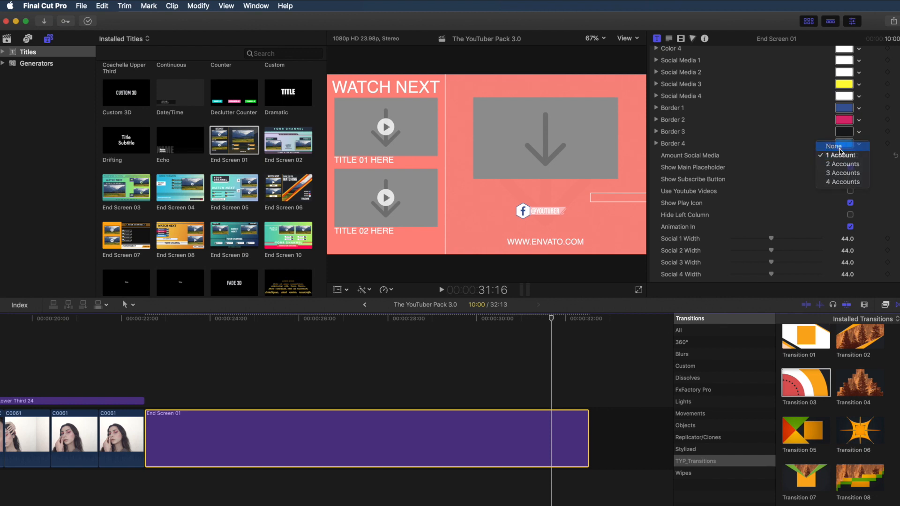
{"action": "left_click", "coordinate": [840, 149]}
{"action": "left_click", "coordinate": [841, 155]}
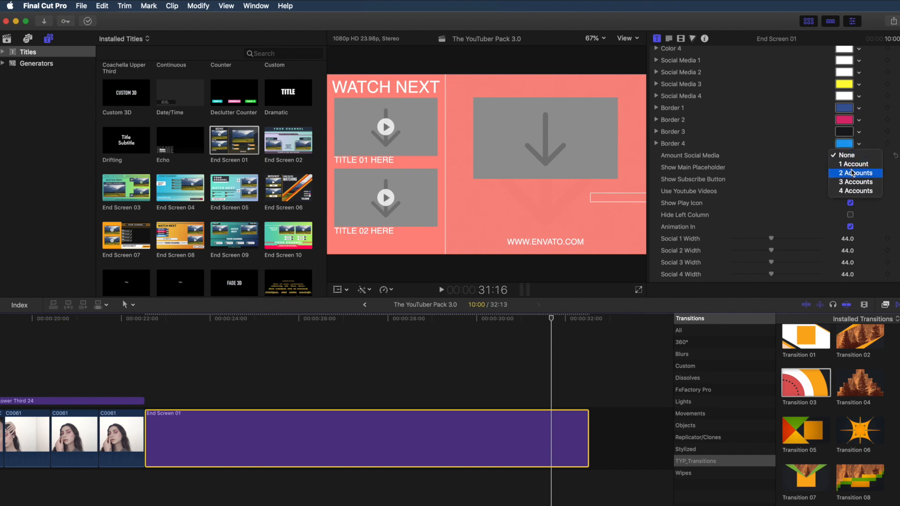
{"action": "left_click", "coordinate": [851, 175]}
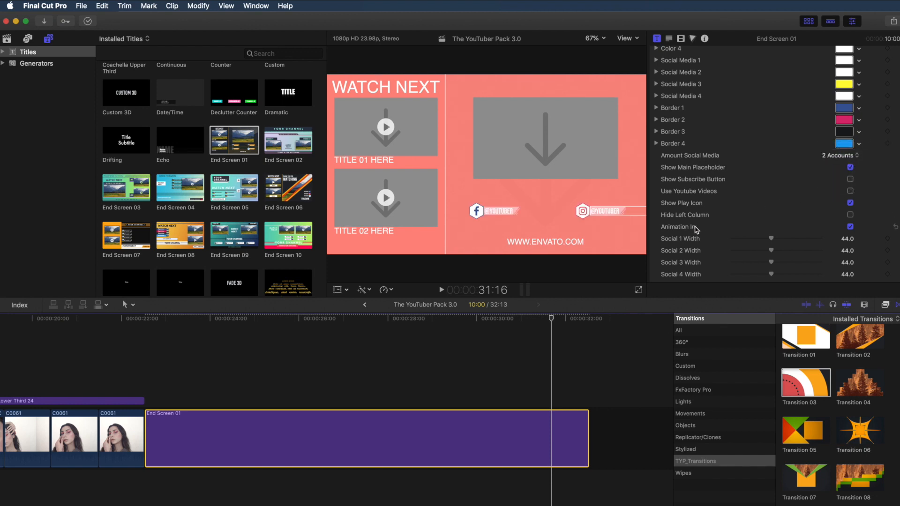
Review the end screen's media placeholders and select its WATCH NEXT header text
{"action": "scroll", "coordinate": [764, 202], "scroll_direction": "down", "scroll_amount": 15}
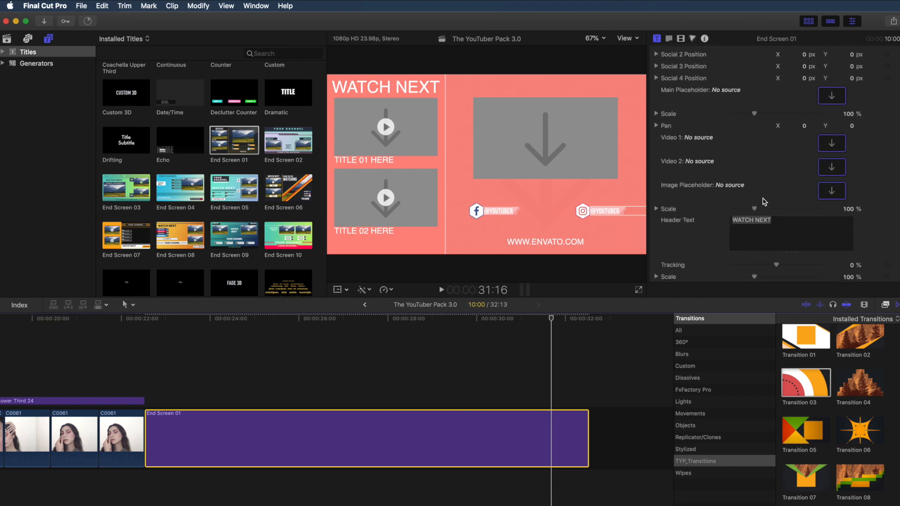
{"action": "left_click", "coordinate": [762, 199]}
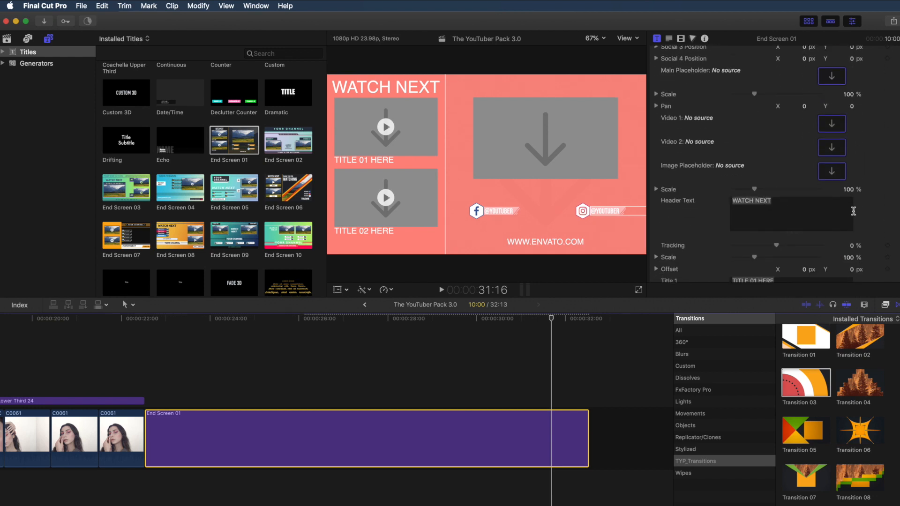
{"action": "scroll", "coordinate": [865, 215], "scroll_direction": "down", "scroll_amount": 3}
{"action": "left_click", "coordinate": [778, 167]}
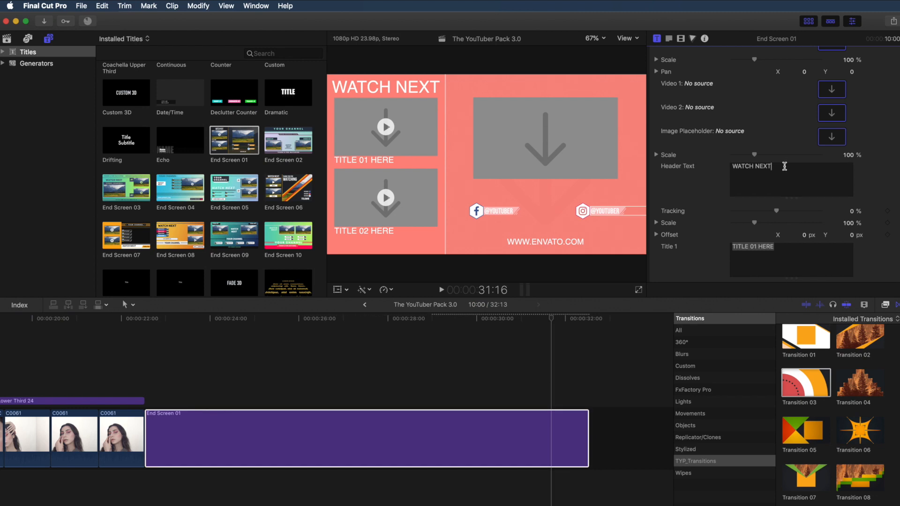
{"action": "left_click_drag", "start_coordinate": [786, 166], "coordinate": [725, 179]}
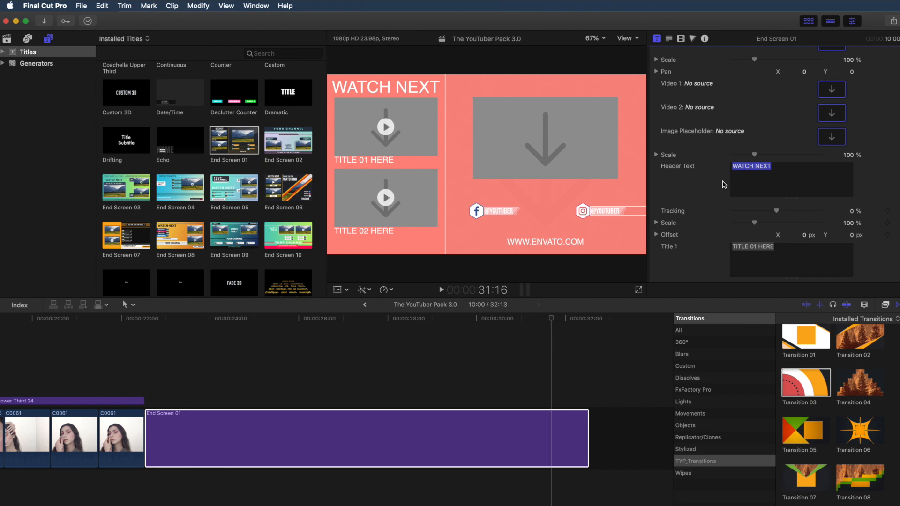
Replace the Social Media 1 placeholder name with the channel's Facebook handle, keeping the @ sign
{"action": "scroll", "coordinate": [713, 197], "scroll_direction": "down", "scroll_amount": 8}
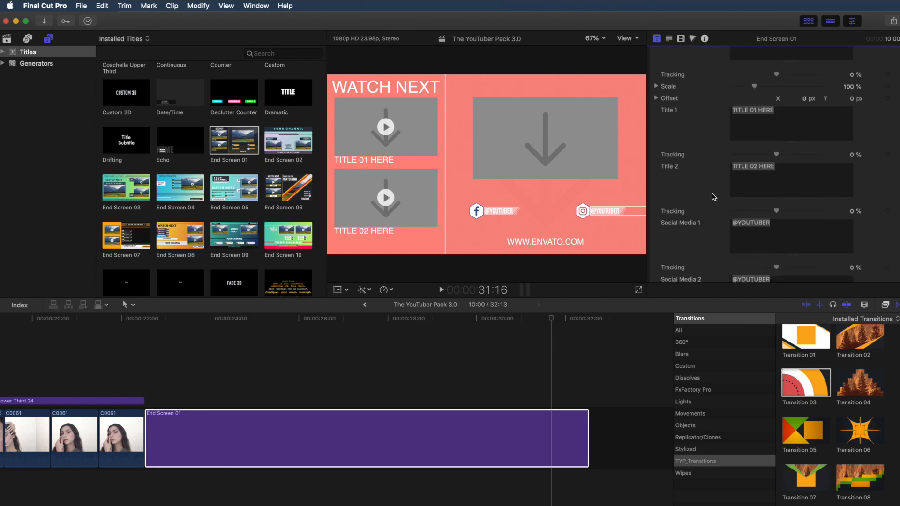
{"action": "left_click", "coordinate": [794, 171]}
{"action": "key", "text": "BackSpace"}
{"action": "key", "text": "BackSpace"}
{"action": "key", "text": "BackSpace"}
{"action": "key", "text": "BackSpace"}
{"action": "key", "text": "BackSpace"}
{"action": "key", "text": "BackSpace"}
{"action": "key", "text": "BackSpace"}
{"action": "key", "text": "BackSpace"}
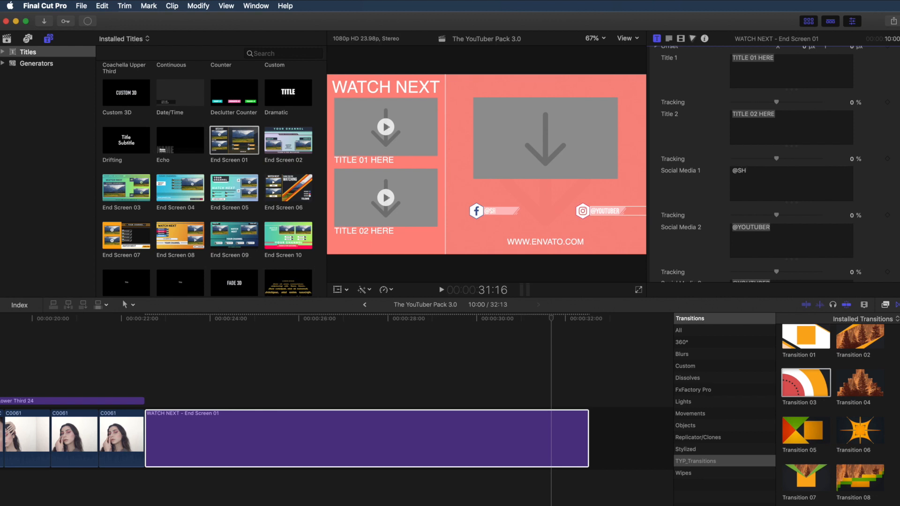
{"action": "type", "text": "SHIRINTHEQUEEN"}
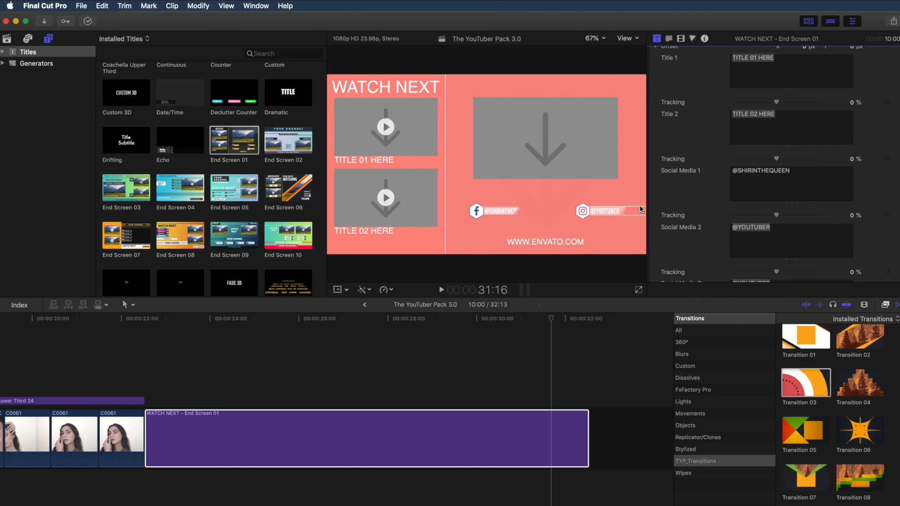
Widen the first social media banner by setting Social 1 Width to 62.14
{"action": "scroll", "coordinate": [711, 153], "scroll_direction": "down", "scroll_amount": 2}
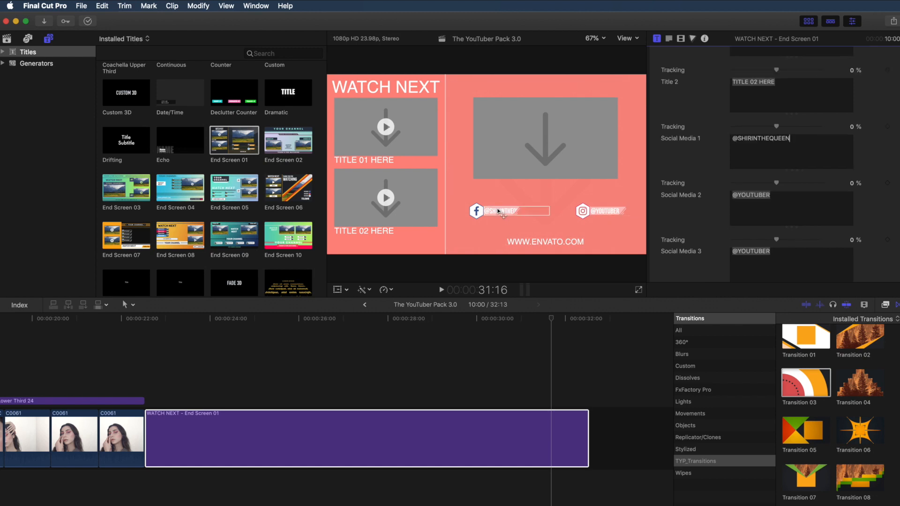
{"action": "scroll", "coordinate": [717, 162], "scroll_direction": "up", "scroll_amount": 10}
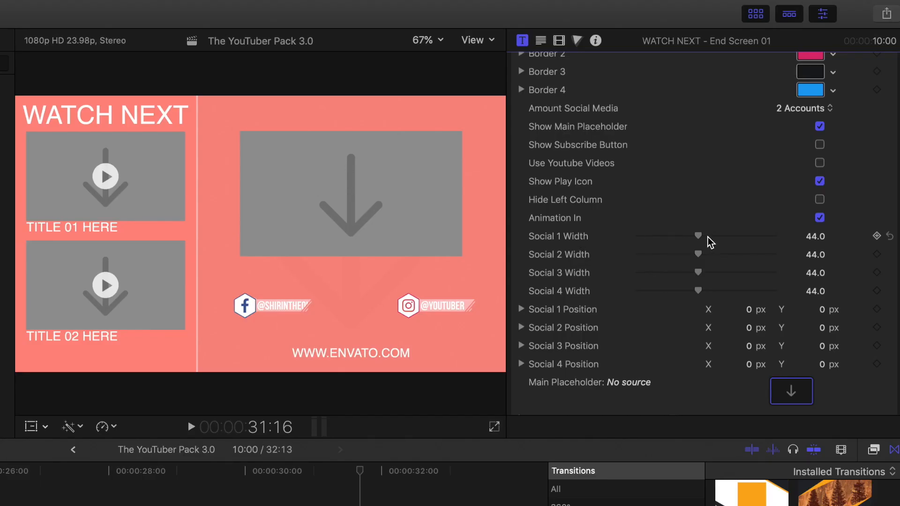
{"action": "left_click_drag", "start_coordinate": [698, 236], "coordinate": [728, 241]}
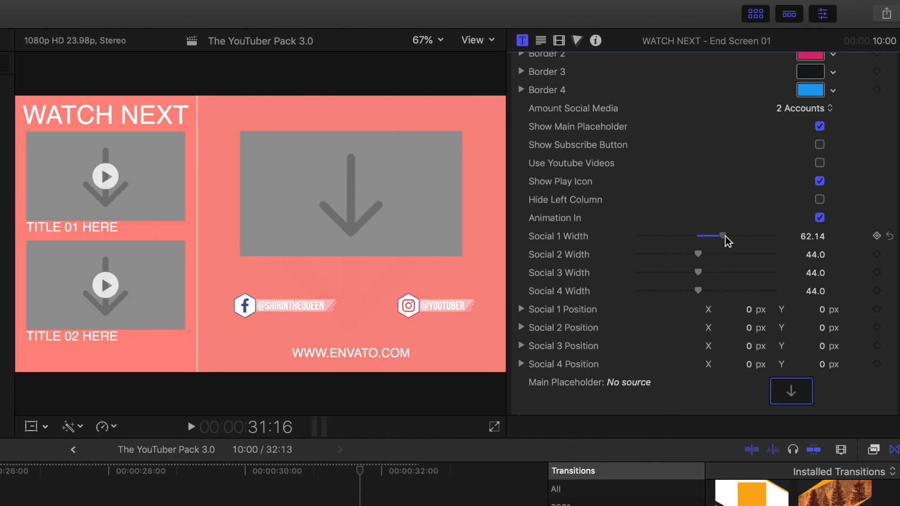
Replace the Social Media 2 text with the channel's Instagram handle and set Social 2 Width to 52.05
{"action": "scroll", "coordinate": [637, 291], "scroll_direction": "down", "scroll_amount": 10}
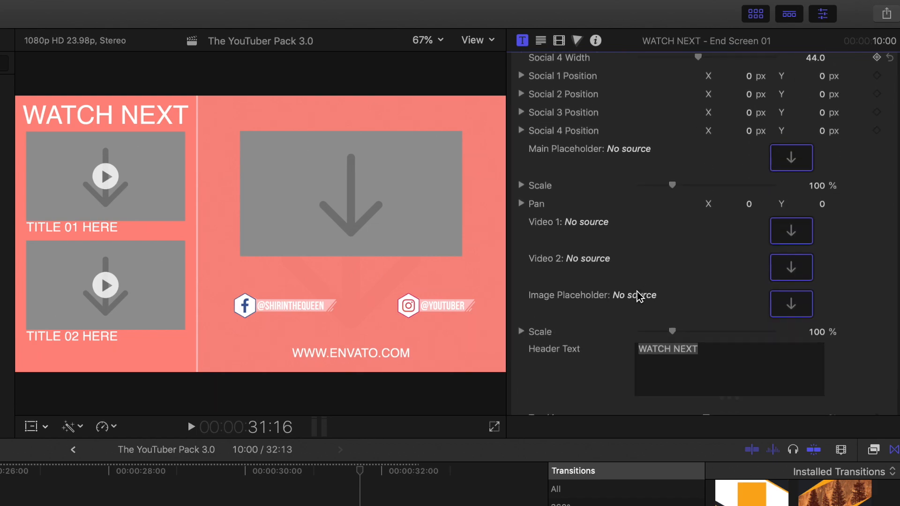
{"action": "scroll", "coordinate": [696, 210], "scroll_direction": "down", "scroll_amount": 8}
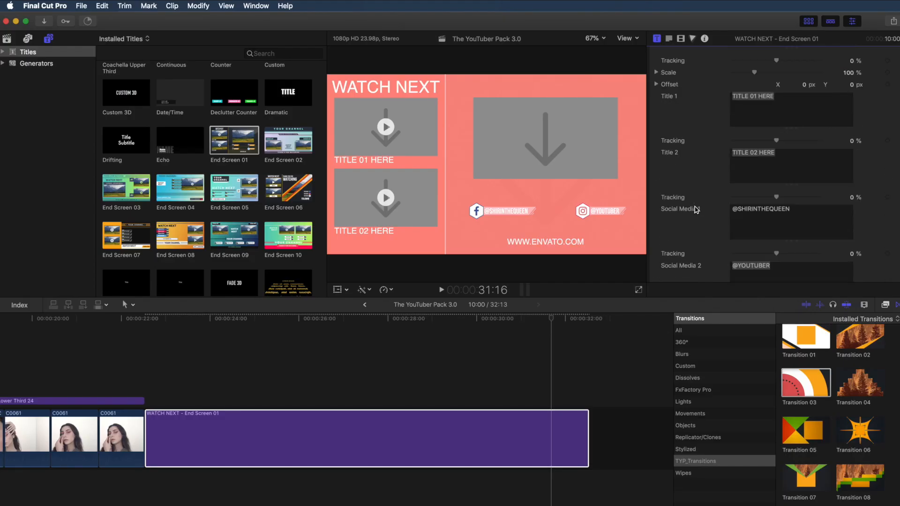
{"action": "scroll", "coordinate": [696, 209], "scroll_direction": "down", "scroll_amount": 3}
{"action": "left_click", "coordinate": [781, 139]}
{"action": "type", "text": "@QUEENSHIRIN"}
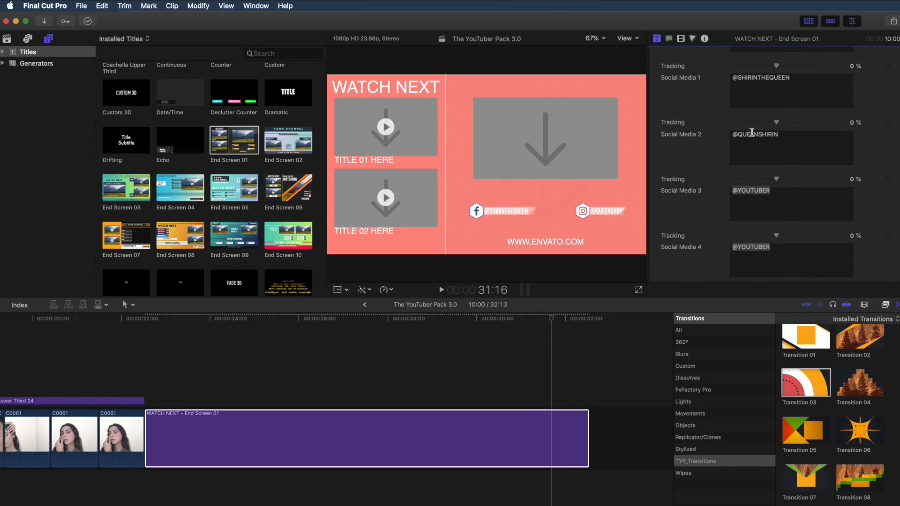
{"action": "scroll", "coordinate": [745, 138], "scroll_direction": "up", "scroll_amount": 15}
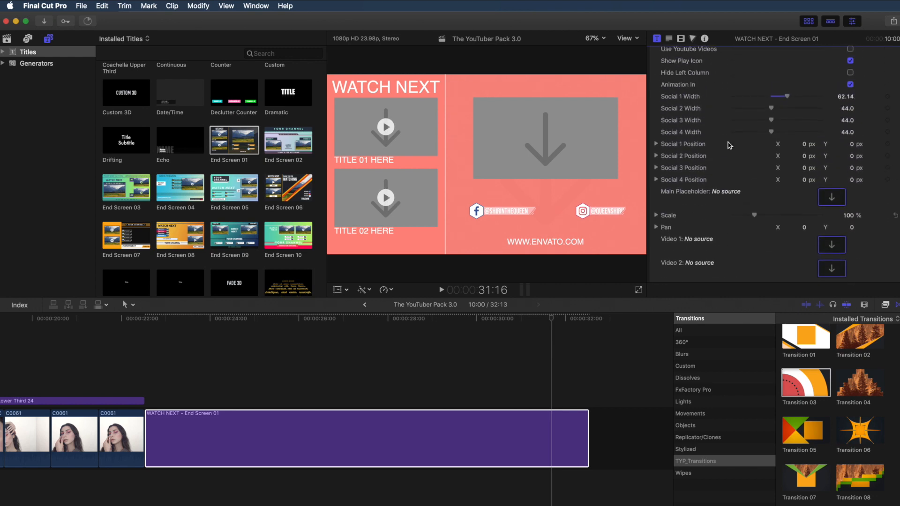
{"action": "left_click_drag", "start_coordinate": [771, 114], "coordinate": [780, 117]}
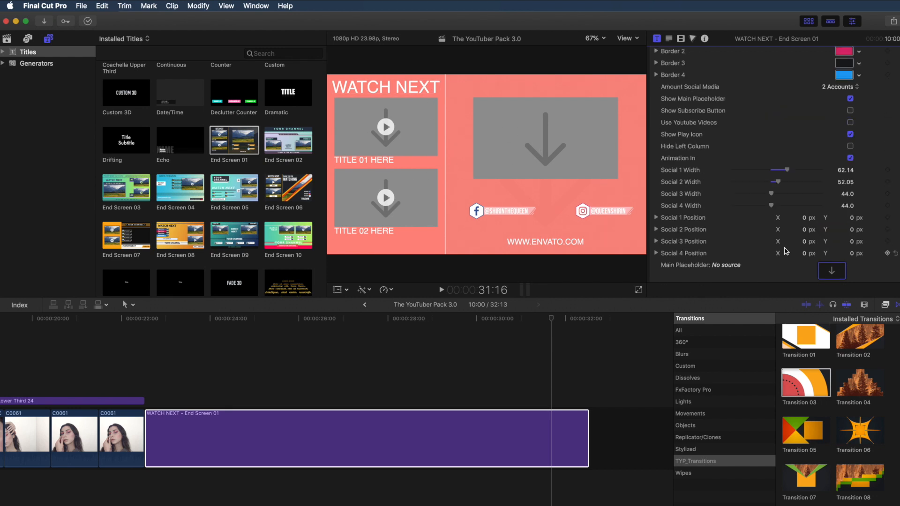
Replace the domain name in the footer web address with the channel's own
{"action": "scroll", "coordinate": [786, 249], "scroll_direction": "down", "scroll_amount": 15}
{"action": "left_click_drag", "start_coordinate": [751, 200], "coordinate": [774, 201]}
{"action": "type", "text": "QUEENSHIRIN"}
Set Title 1 to EDITING PLAYLIST and Title 2 to KEYFRAME TUTORIAL
{"action": "scroll", "coordinate": [774, 200], "scroll_direction": "up", "scroll_amount": 8}
{"action": "left_click_drag", "start_coordinate": [777, 155], "coordinate": [732, 156]}
{"action": "type", "text": "EDITING PLAYLIST"}
{"action": "left_click_drag", "start_coordinate": [777, 213], "coordinate": [732, 212]}
{"action": "type", "text": "KEYFRAME TUTORIAL"}
Set the header, both video titles and the footer text to the Avenir Next font in Demi Bold Italic
{"action": "left_click", "coordinate": [385, 87]}
{"action": "left_click", "coordinate": [668, 38]}
{"action": "left_click", "coordinate": [797, 126]}
{"action": "left_click", "coordinate": [799, 298]}
{"action": "left_click", "coordinate": [372, 160]}
{"action": "left_click", "coordinate": [375, 231]}
{"action": "left_click", "coordinate": [545, 242]}
{"action": "scroll", "coordinate": [776, 129], "scroll_direction": "up", "scroll_amount": 8}
{"action": "left_click", "coordinate": [776, 129]}
{"action": "left_click", "coordinate": [830, 125]}
{"action": "left_click", "coordinate": [846, 213]}
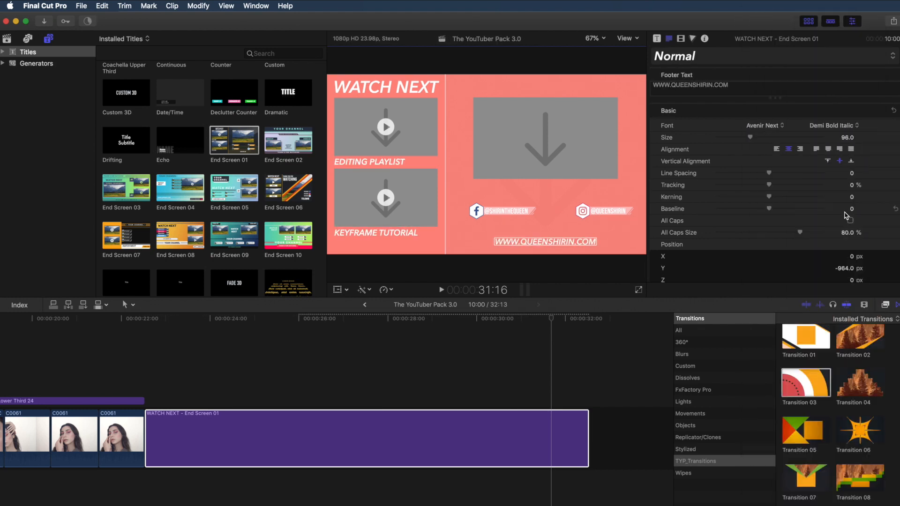
Try the Use Youtube Videos and Hide Left Column options with the playhead at 24:07, and switch both back off
{"action": "left_click", "coordinate": [657, 39]}
{"action": "scroll", "coordinate": [879, 214], "scroll_direction": "up", "scroll_amount": 8}
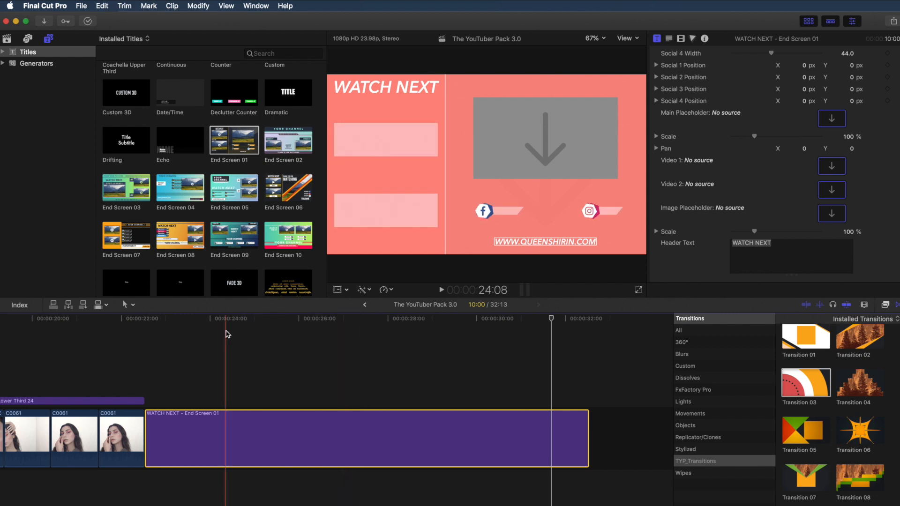
{"action": "left_click", "coordinate": [224, 319]}
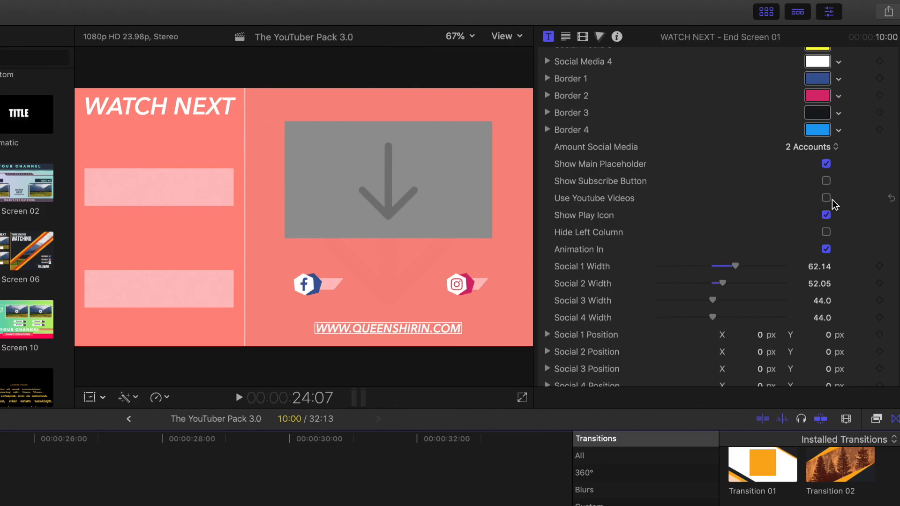
{"action": "left_click", "coordinate": [826, 199]}
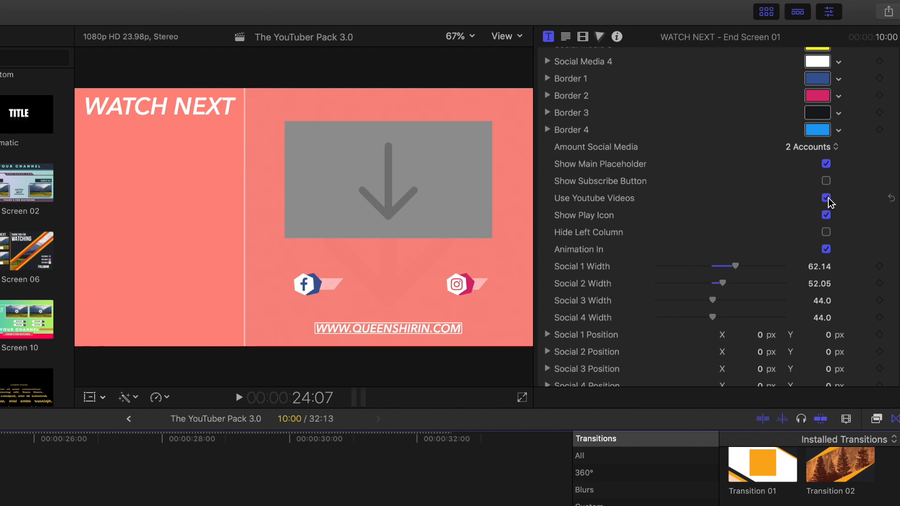
{"action": "left_click", "coordinate": [826, 233]}
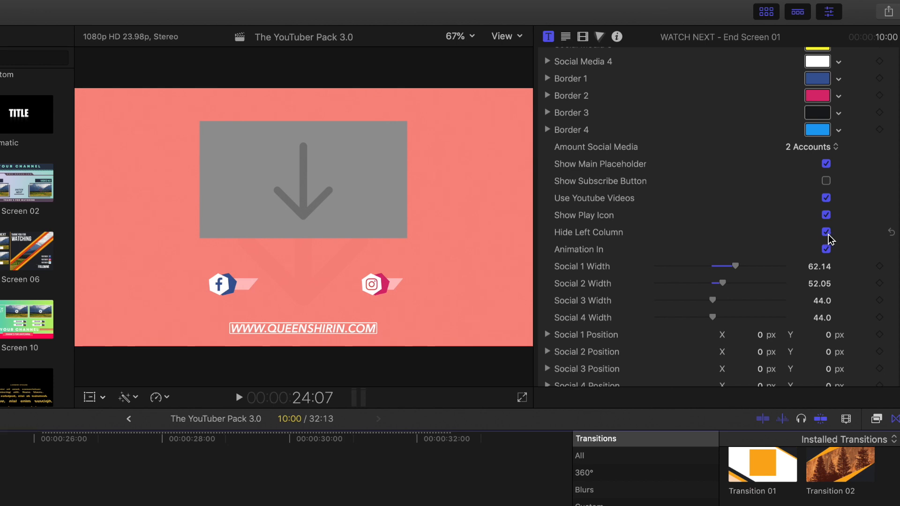
{"action": "left_click", "coordinate": [828, 237]}
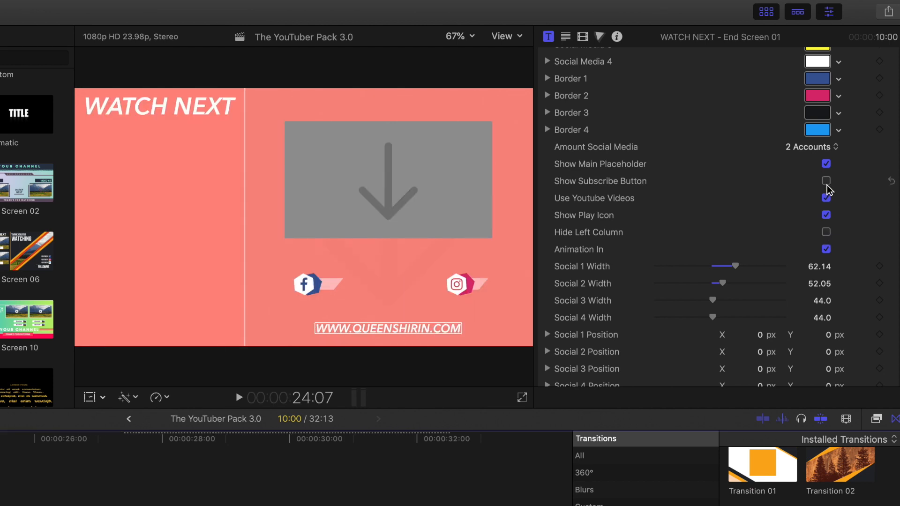
{"action": "left_click", "coordinate": [826, 198]}
Try hiding the play icons on the video placeholders at 29:21, and show them again
{"action": "left_click_drag", "start_coordinate": [255, 440], "coordinate": [283, 444]}
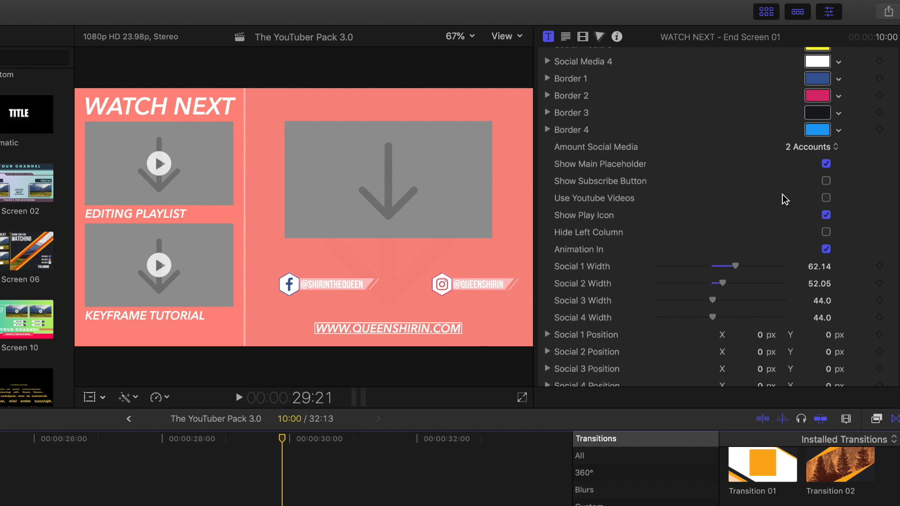
{"action": "left_click", "coordinate": [825, 215]}
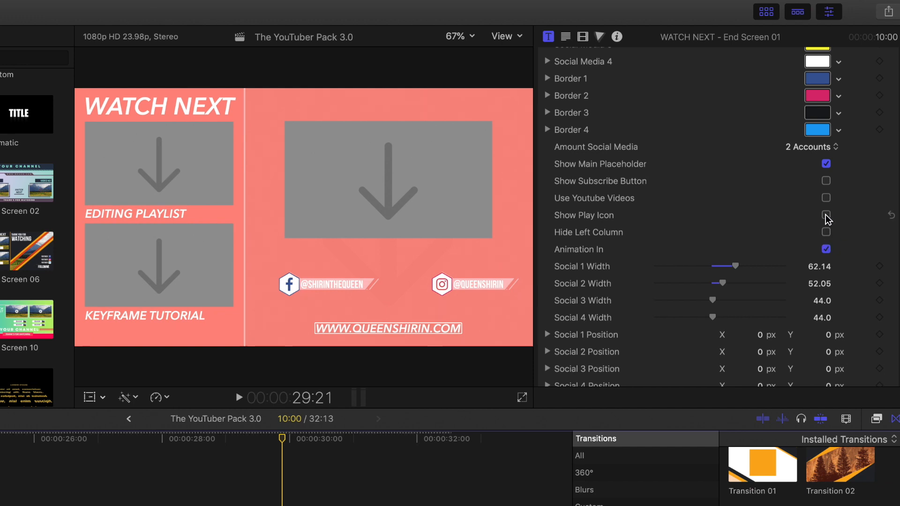
{"action": "left_click", "coordinate": [825, 216]}
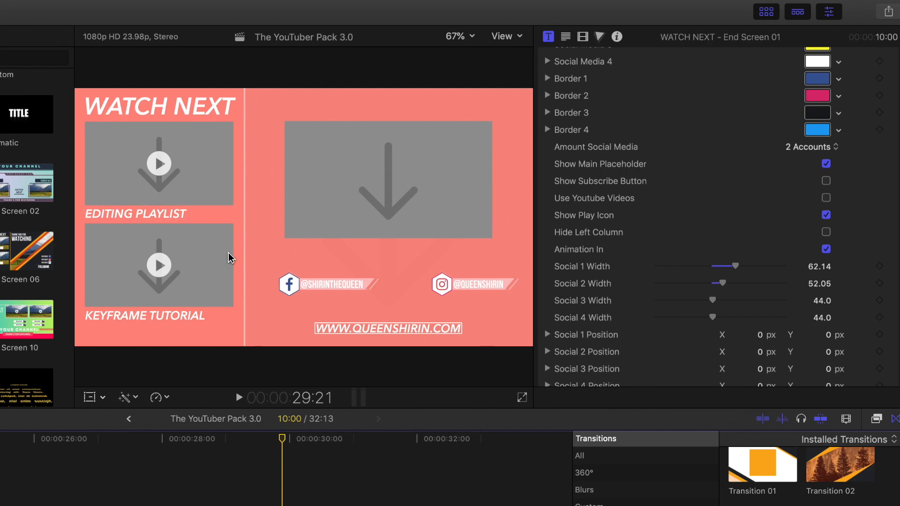
Add the Animate Keyframes Beauty Editing 101 Cover image from the 2019 event to the storyline after the end screen
{"action": "scroll", "coordinate": [772, 216], "scroll_direction": "down", "scroll_amount": 1}
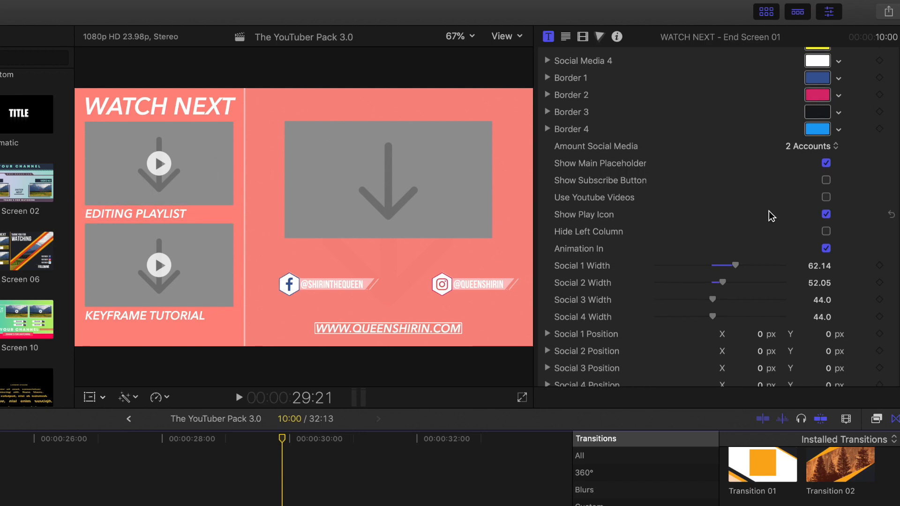
{"action": "scroll", "coordinate": [772, 216], "scroll_direction": "down", "scroll_amount": 10}
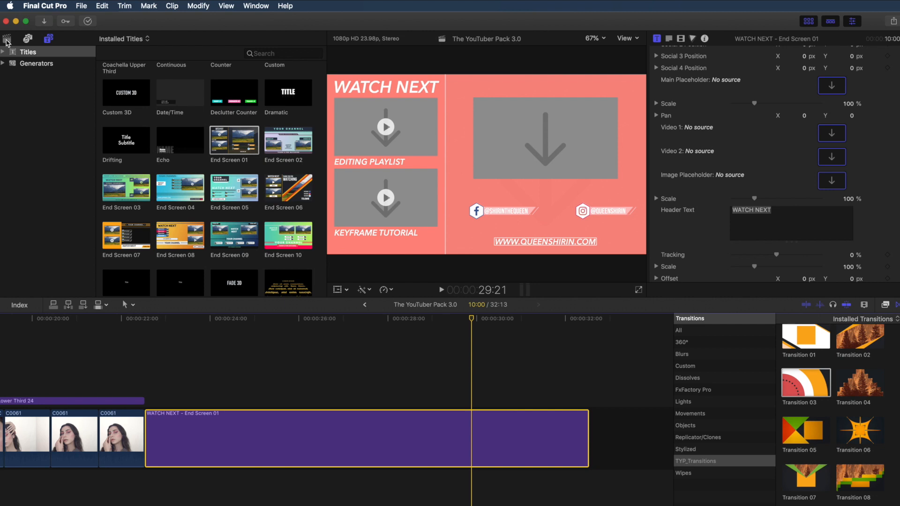
{"action": "left_click", "coordinate": [6, 39]}
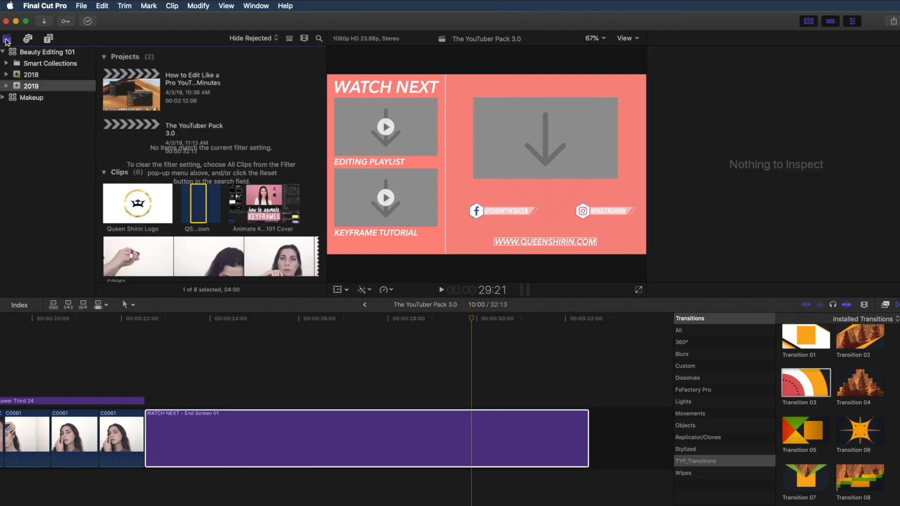
{"action": "left_click", "coordinate": [275, 197]}
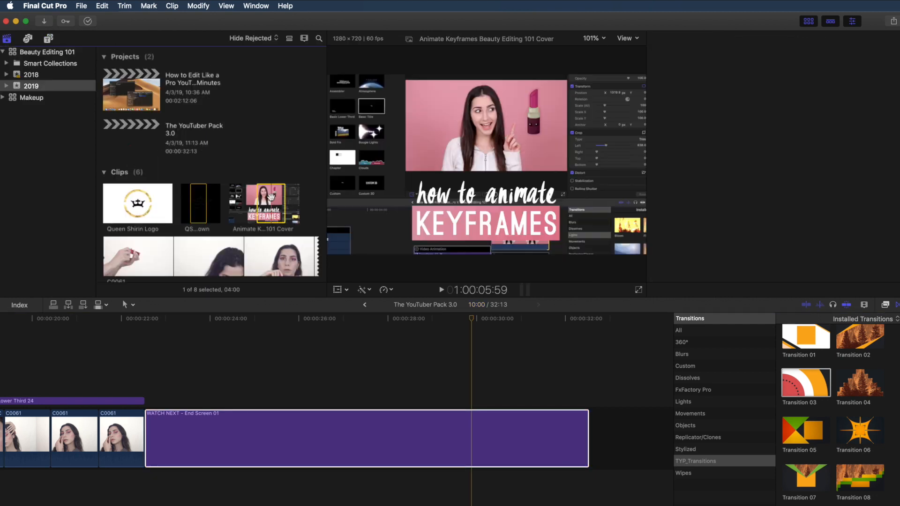
{"action": "left_click_drag", "start_coordinate": [260, 197], "coordinate": [602, 364]}
{"action": "scroll", "coordinate": [602, 364], "scroll_direction": "right", "scroll_amount": 5}
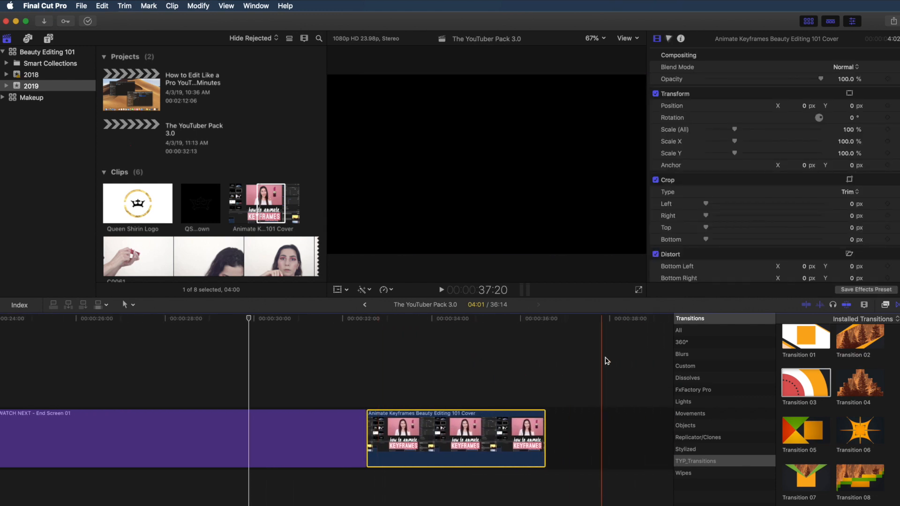
Add the PMG-Editing-YT-Cover image to the storyline directly after the keyframes cover
{"action": "scroll", "coordinate": [270, 185], "scroll_direction": "down", "scroll_amount": 1}
{"action": "scroll", "coordinate": [270, 185], "scroll_direction": "down", "scroll_amount": 10}
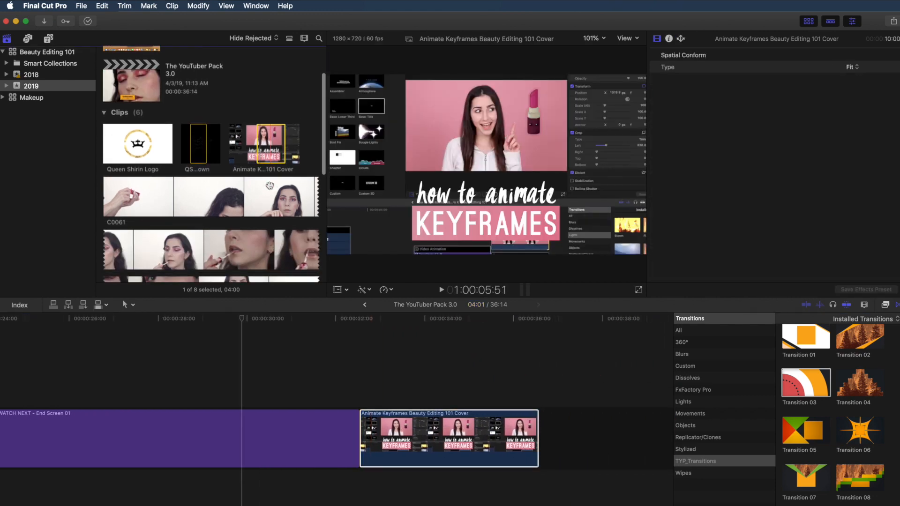
{"action": "scroll", "coordinate": [269, 185], "scroll_direction": "down", "scroll_amount": 3}
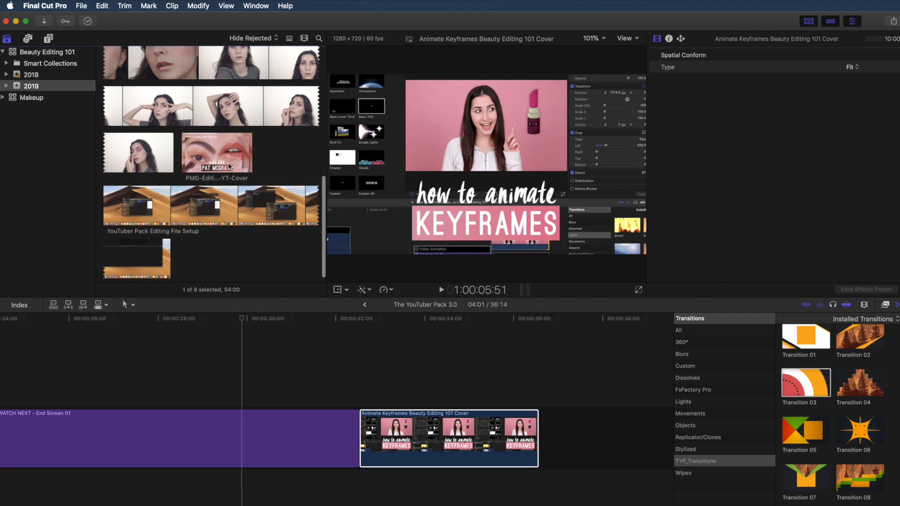
{"action": "left_click_drag", "start_coordinate": [208, 152], "coordinate": [573, 432]}
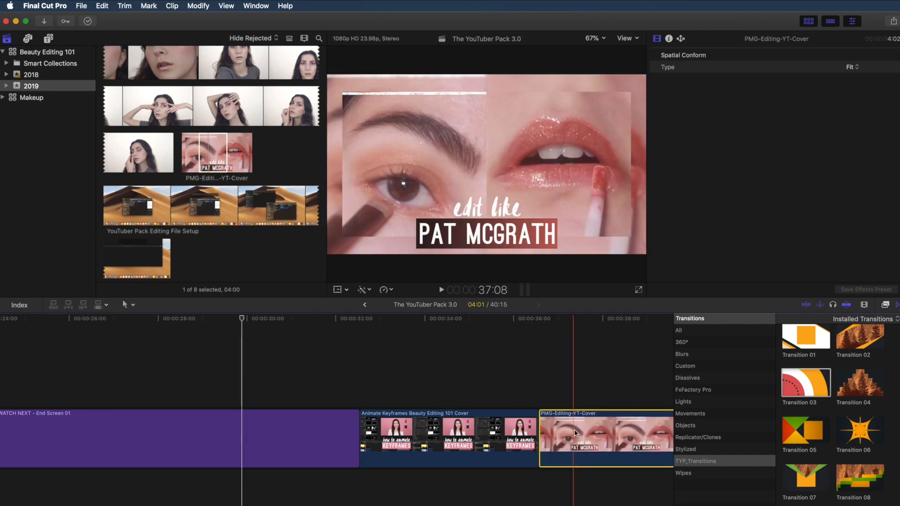
{"action": "scroll", "coordinate": [508, 389], "scroll_direction": "right", "scroll_amount": 1}
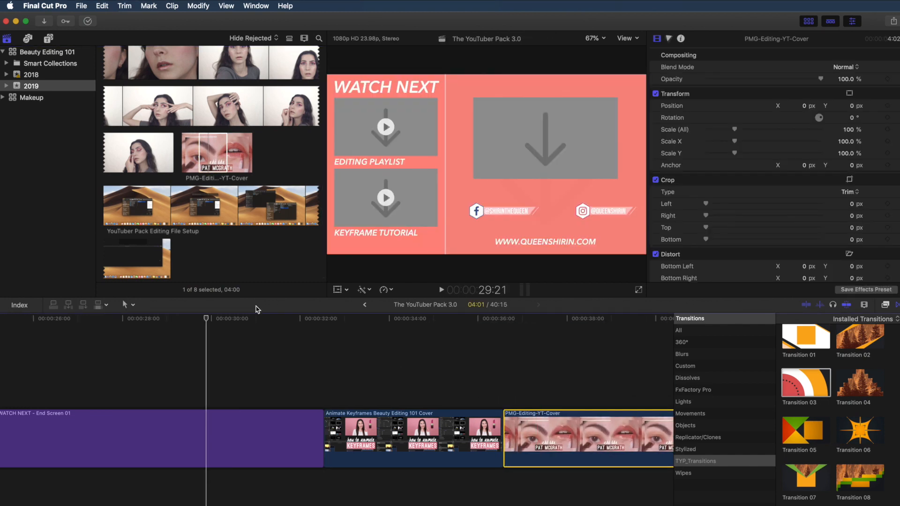
Assign the PMG-Editing-YT-Cover clip as the Video 1 source of the end screen and apply it
{"action": "left_click", "coordinate": [247, 429]}
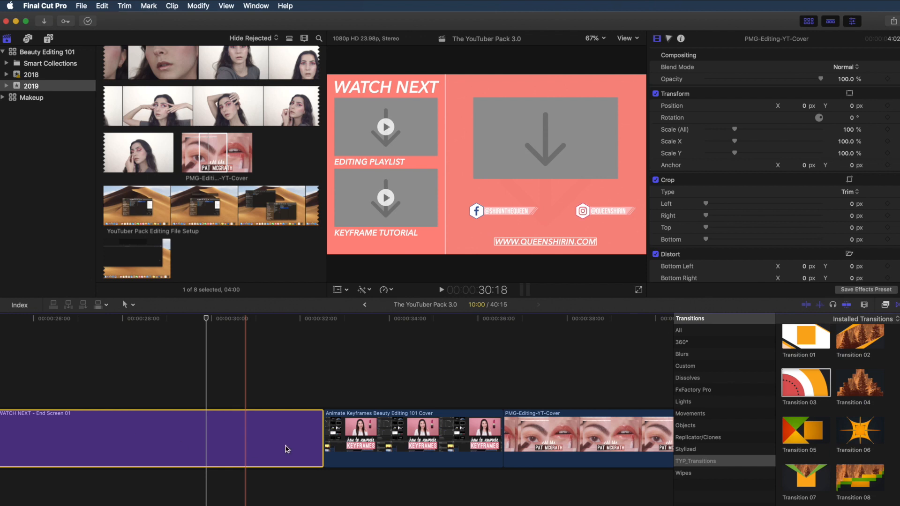
{"action": "left_click", "coordinate": [247, 444]}
{"action": "scroll", "coordinate": [762, 170], "scroll_direction": "down", "scroll_amount": 15}
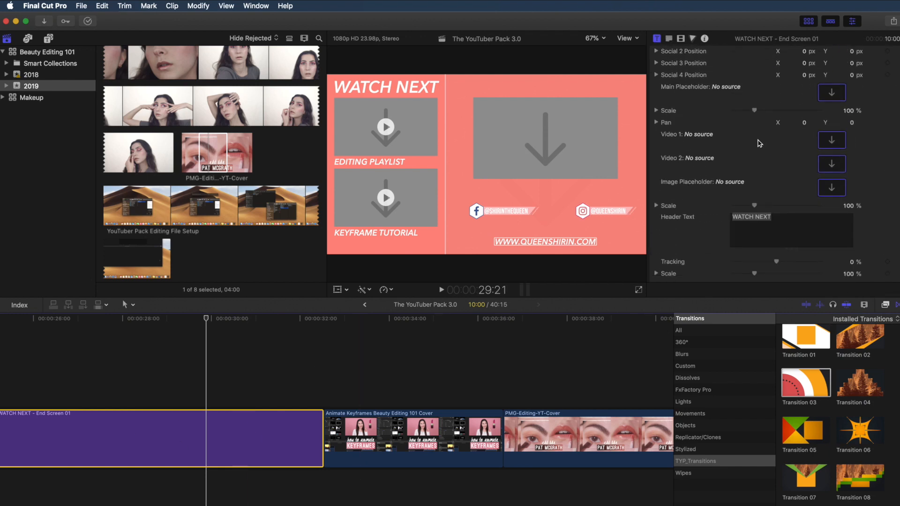
{"action": "left_click", "coordinate": [832, 140]}
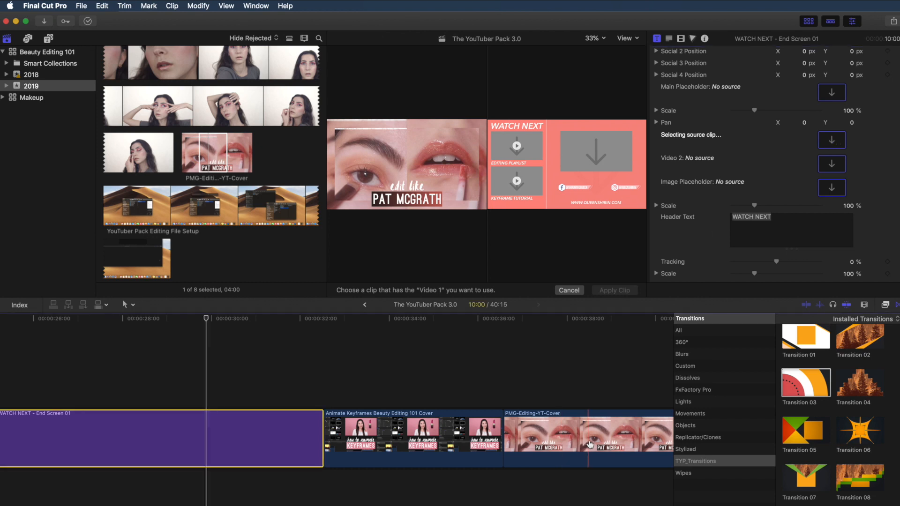
{"action": "left_click", "coordinate": [590, 445]}
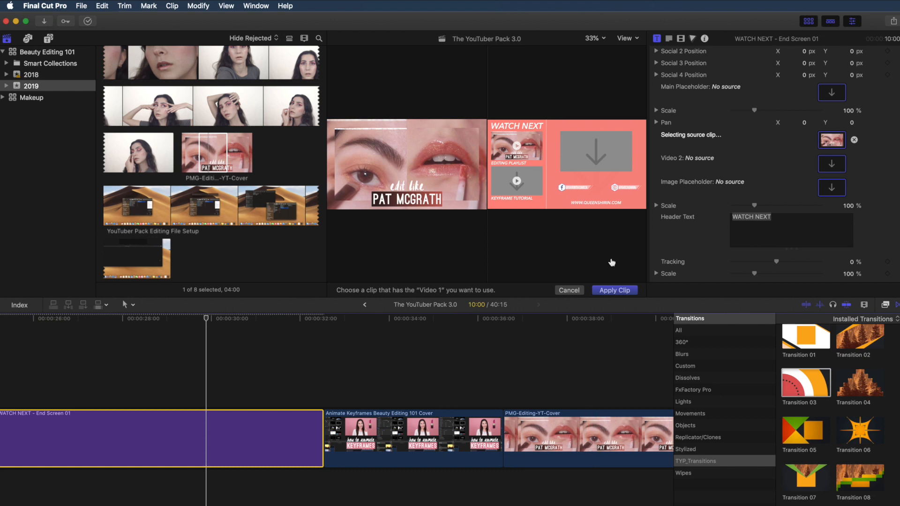
{"action": "left_click", "coordinate": [611, 292]}
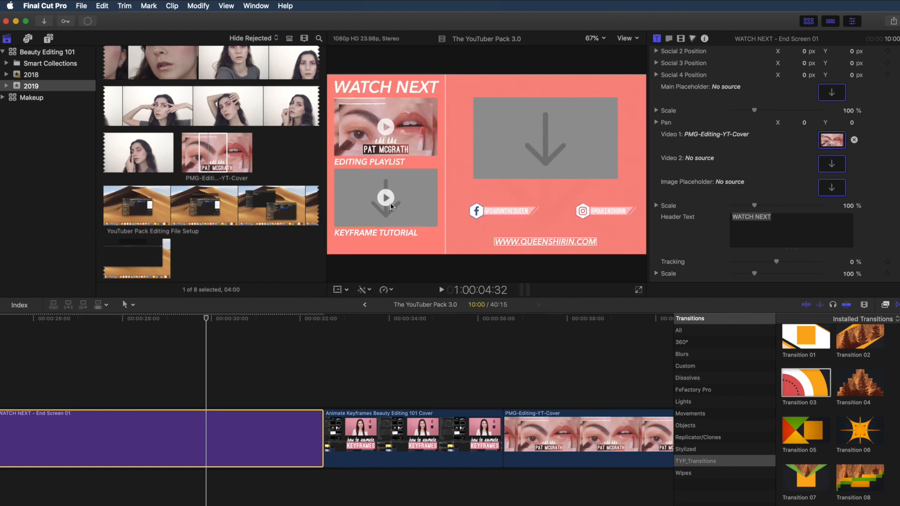
{"action": "scroll", "coordinate": [705, 153], "scroll_direction": "down", "scroll_amount": 1}
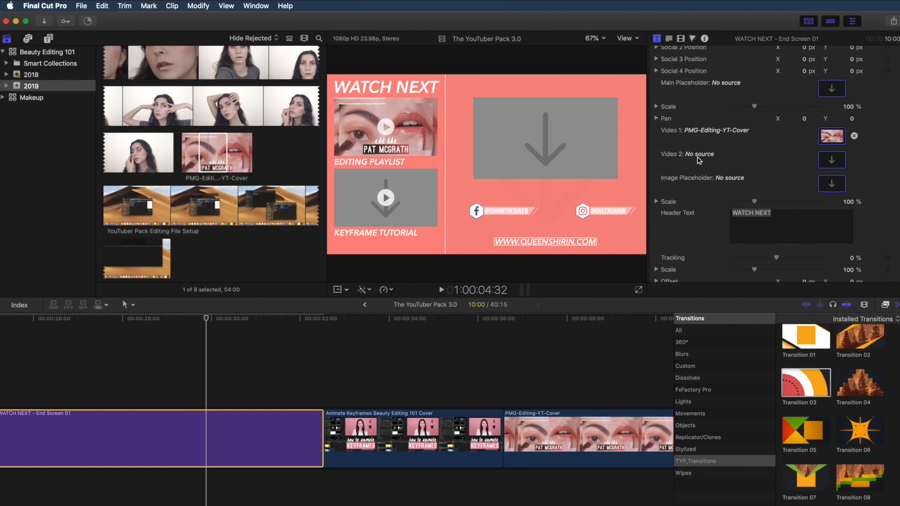
Assign the Animate Keyframes Beauty Editing 101 Cover clip as the Video 2 source of the end screen and apply it
{"action": "left_click", "coordinate": [832, 161]}
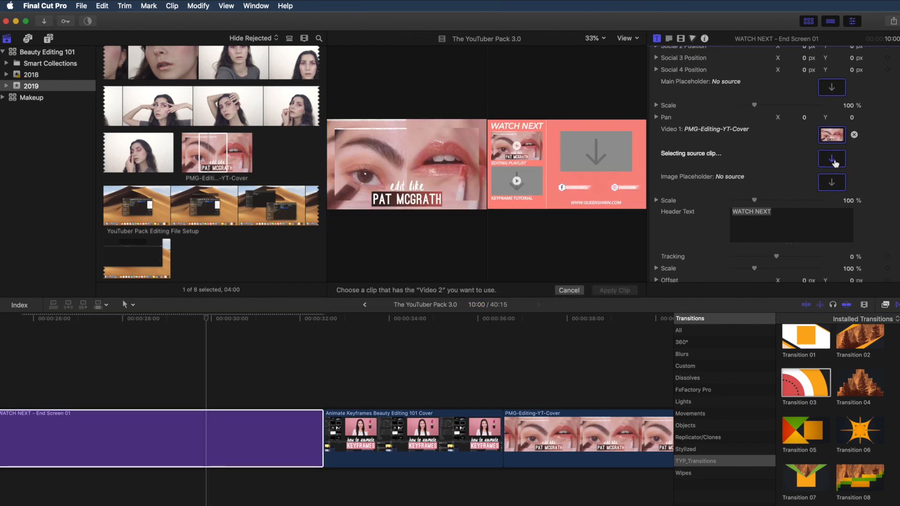
{"action": "left_click", "coordinate": [431, 431]}
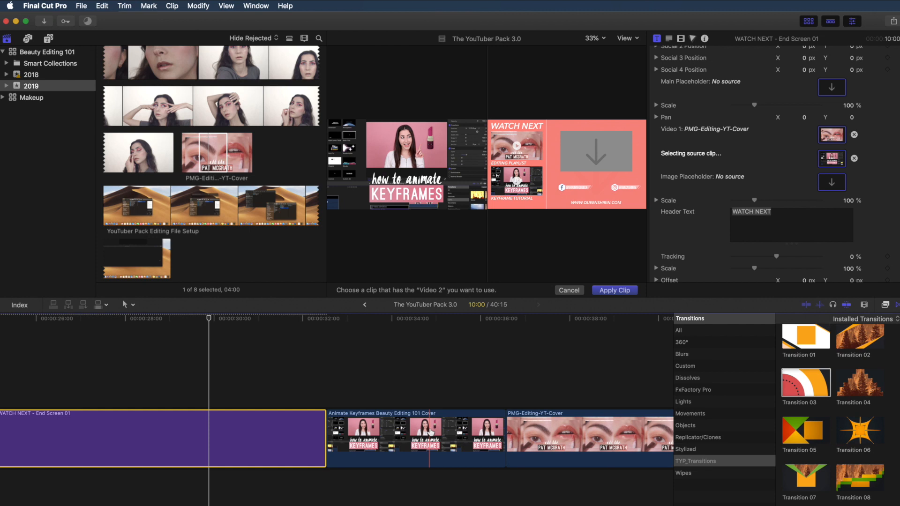
{"action": "left_click", "coordinate": [608, 292]}
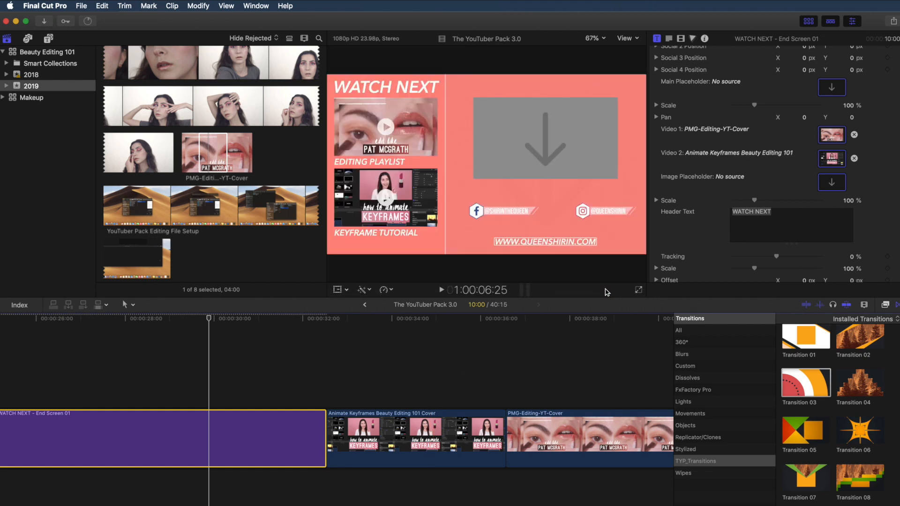
Delete both cover image clips that follow the end screen in the storyline
{"action": "left_click_drag", "start_coordinate": [431, 378], "coordinate": [565, 444]}
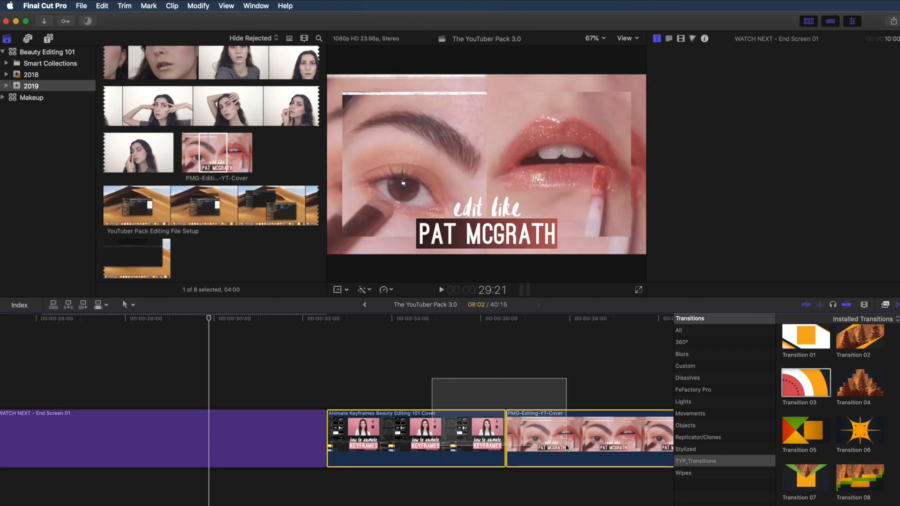
{"action": "key", "text": "Delete"}
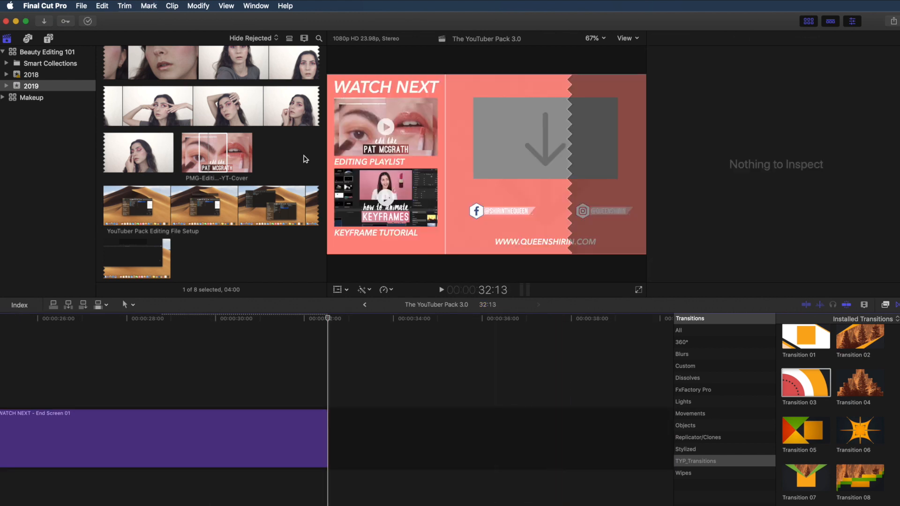
Hide the main placeholder of the WATCH NEXT end screen and show its subscribe button instead
{"action": "scroll", "coordinate": [283, 333], "scroll_direction": "left", "scroll_amount": 5}
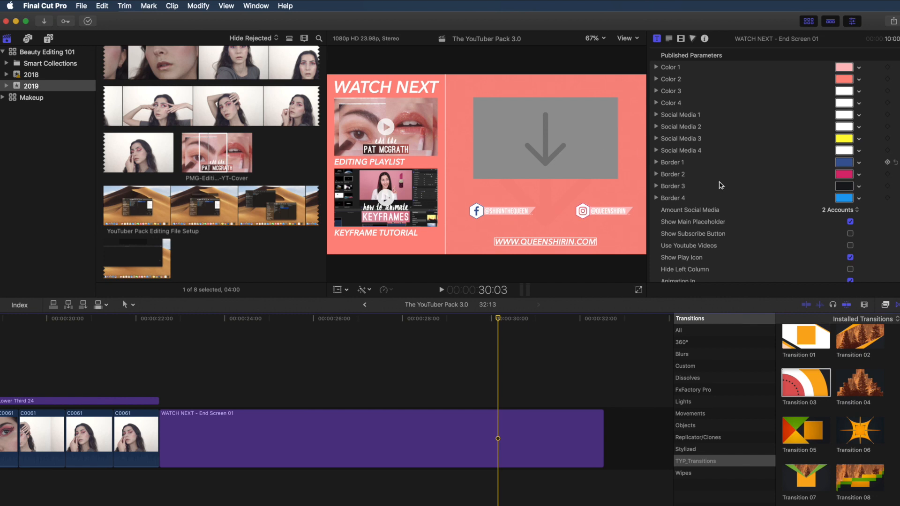
{"action": "scroll", "coordinate": [742, 202], "scroll_direction": "down", "scroll_amount": 3}
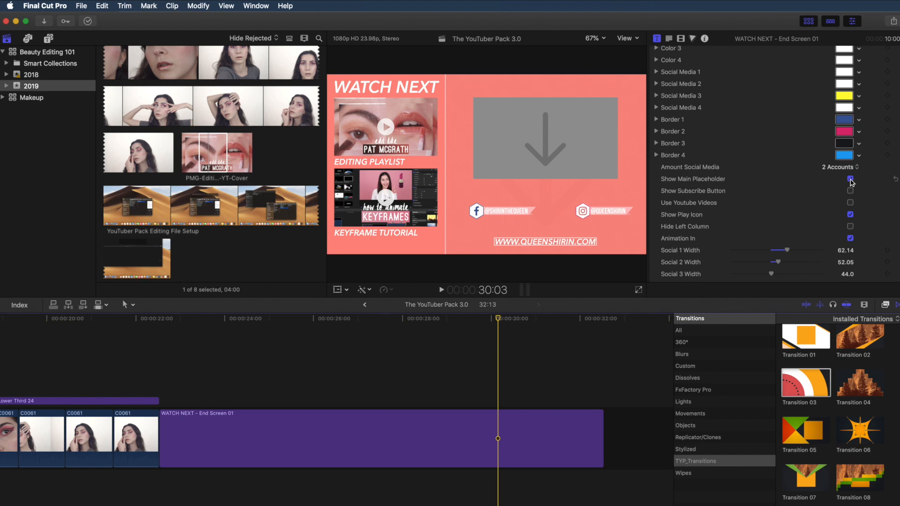
{"action": "left_click", "coordinate": [850, 180]}
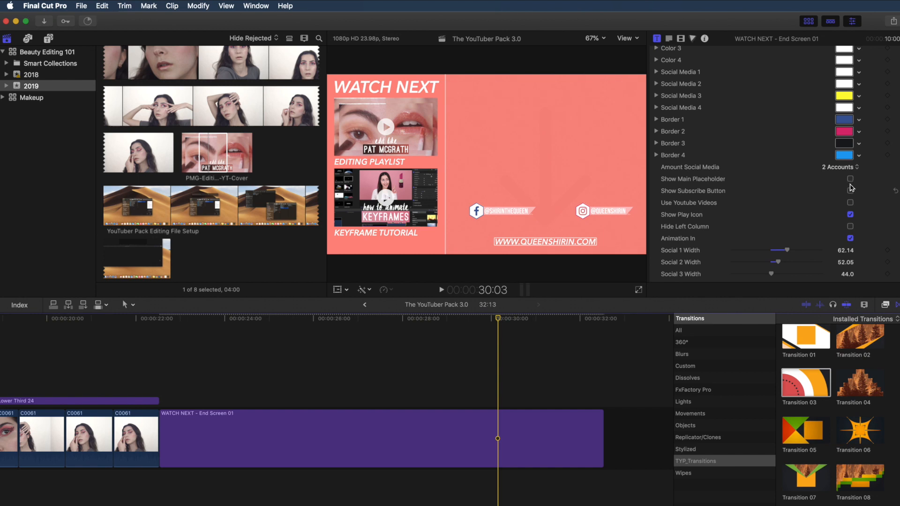
{"action": "left_click", "coordinate": [850, 191]}
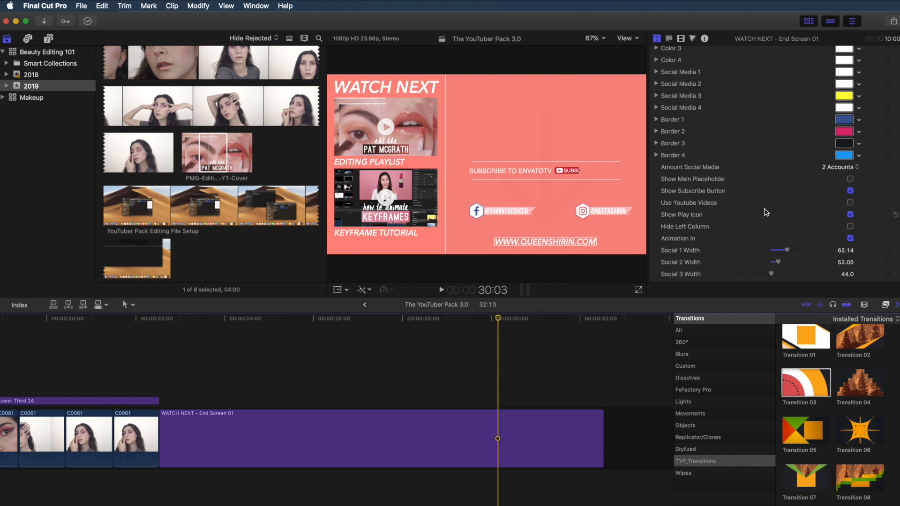
Widen the end screen's subscribe button to a width size of 478 so it fits the SUBSCRIBE text
{"action": "scroll", "coordinate": [766, 212], "scroll_direction": "up", "scroll_amount": 2}
{"action": "scroll", "coordinate": [766, 212], "scroll_direction": "down", "scroll_amount": 5}
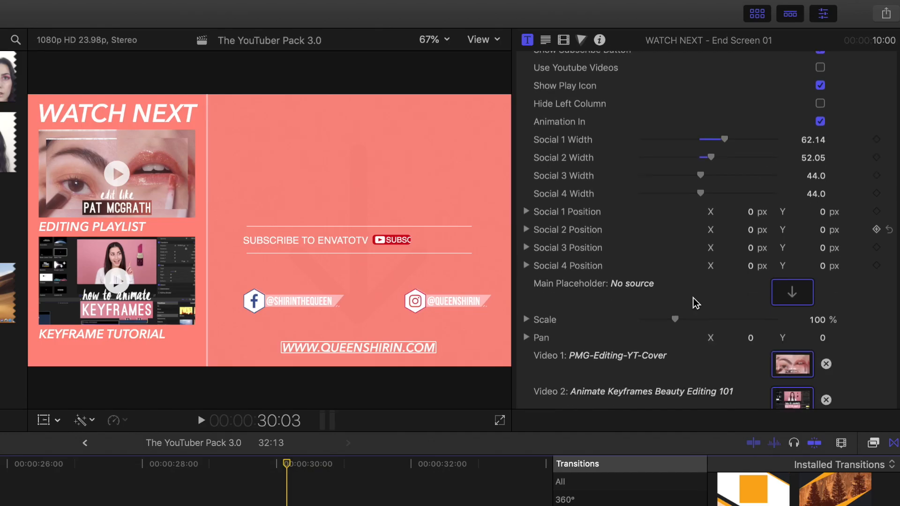
{"action": "scroll", "coordinate": [683, 213], "scroll_direction": "down", "scroll_amount": 15}
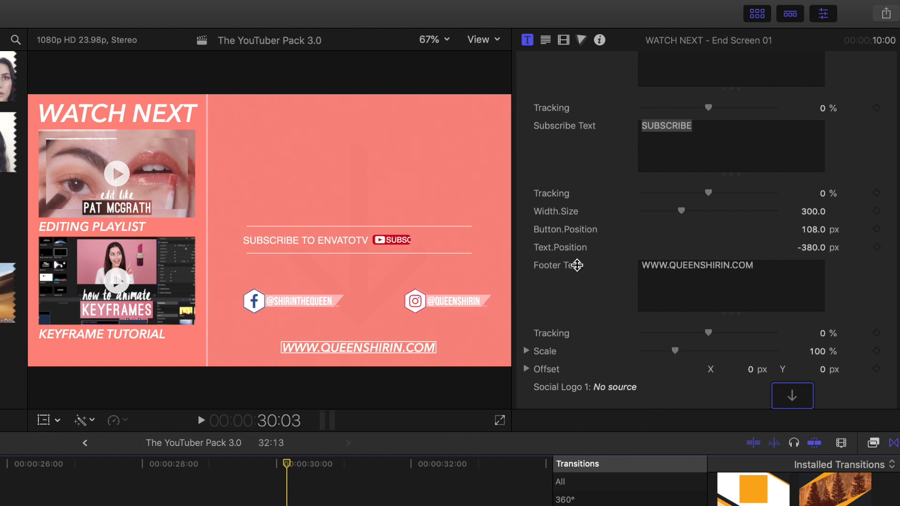
{"action": "left_click_drag", "start_coordinate": [683, 211], "coordinate": [707, 210]}
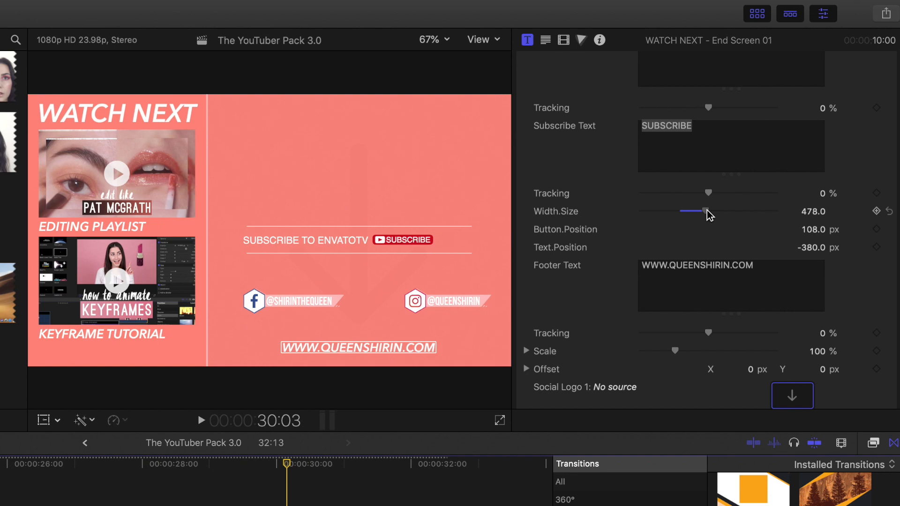